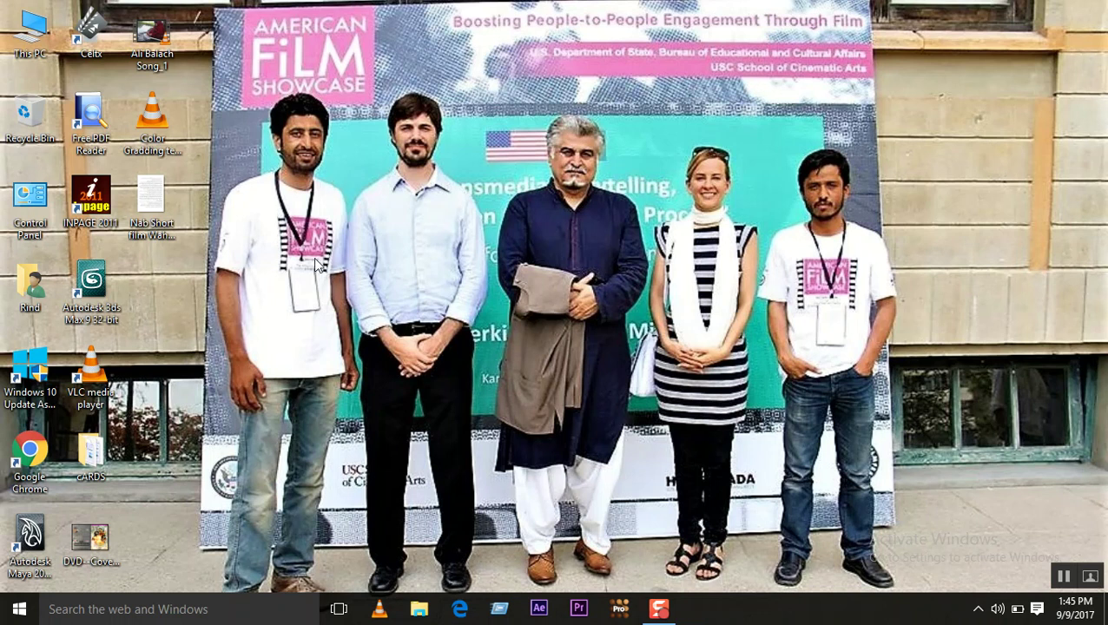
Refresh the desktop and open the F: drive from This PC
right_click(274, 221)
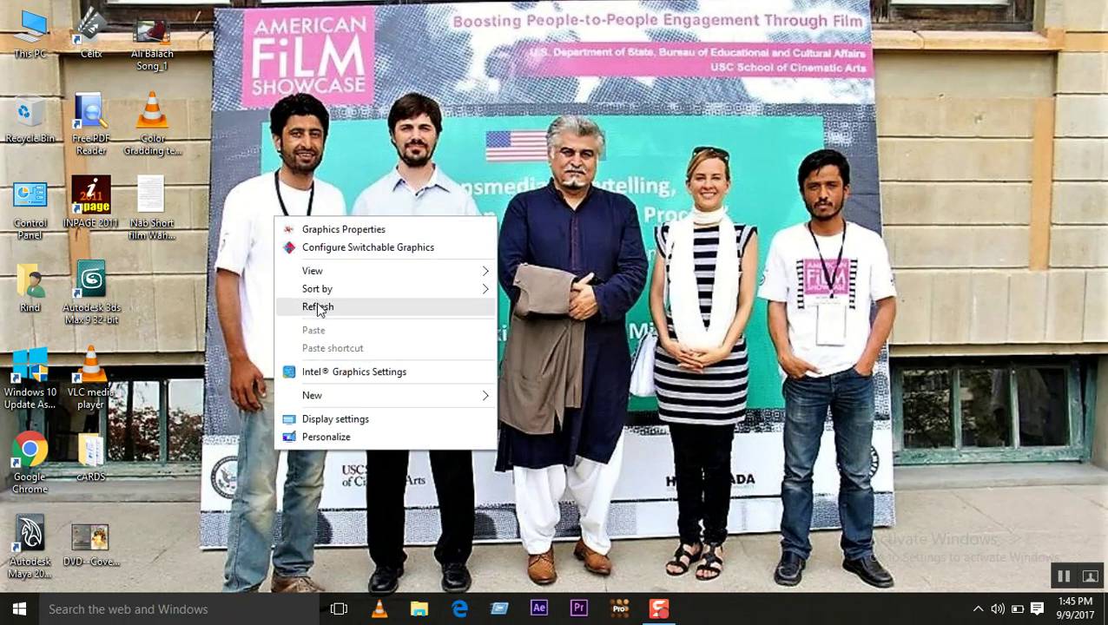
click(318, 309)
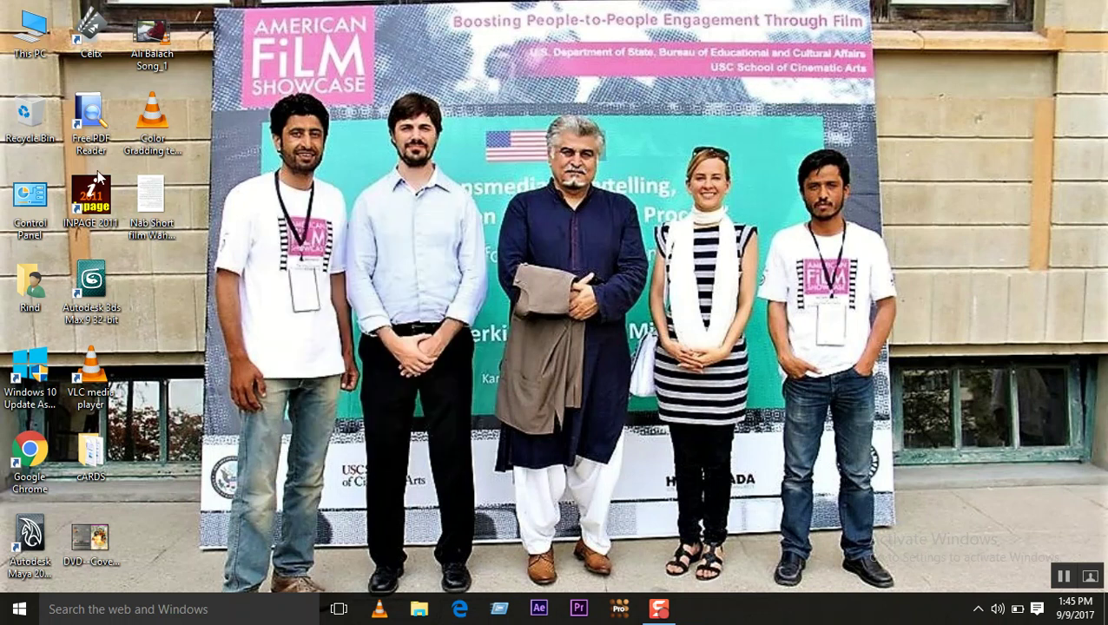
double_click(24, 38)
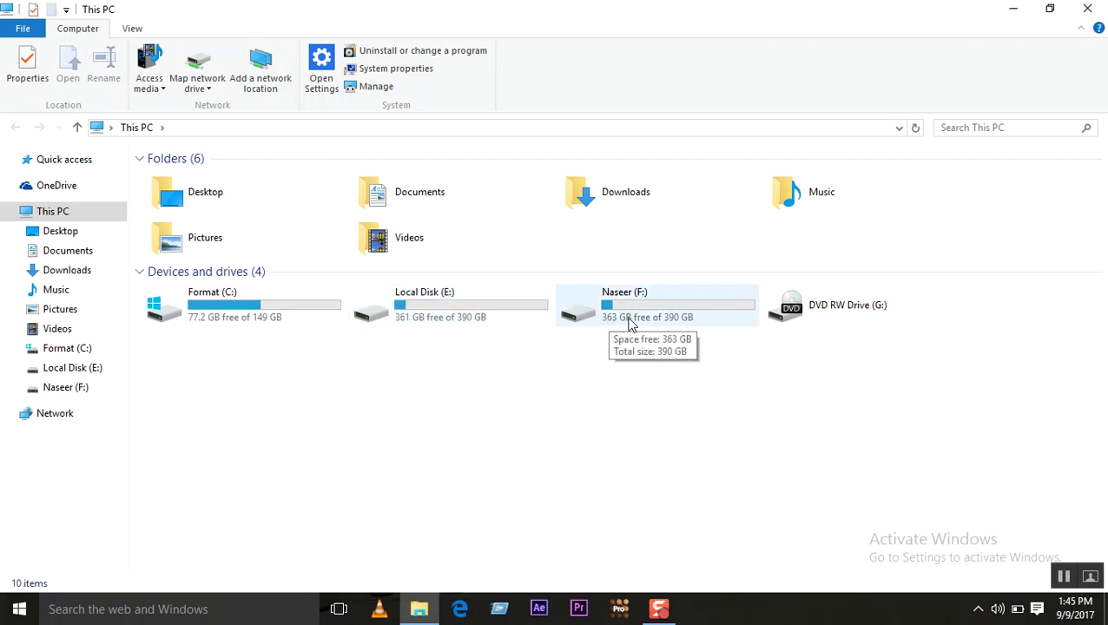
double_click(601, 311)
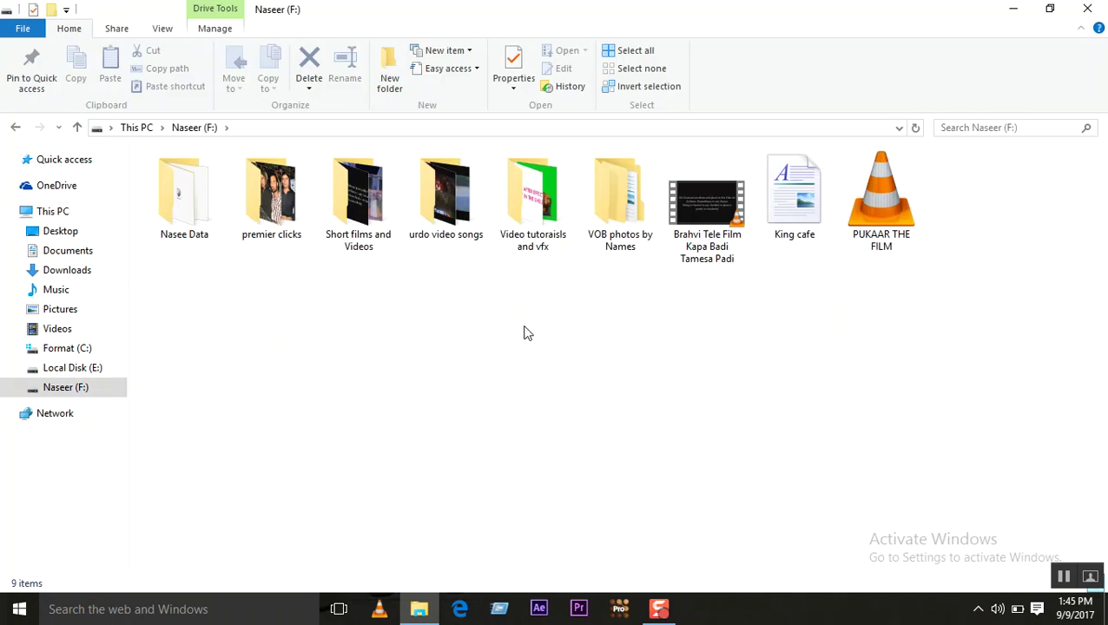
Create a folder named _Intazar in the root of the F: drive and refresh the file listing
right_click(460, 333)
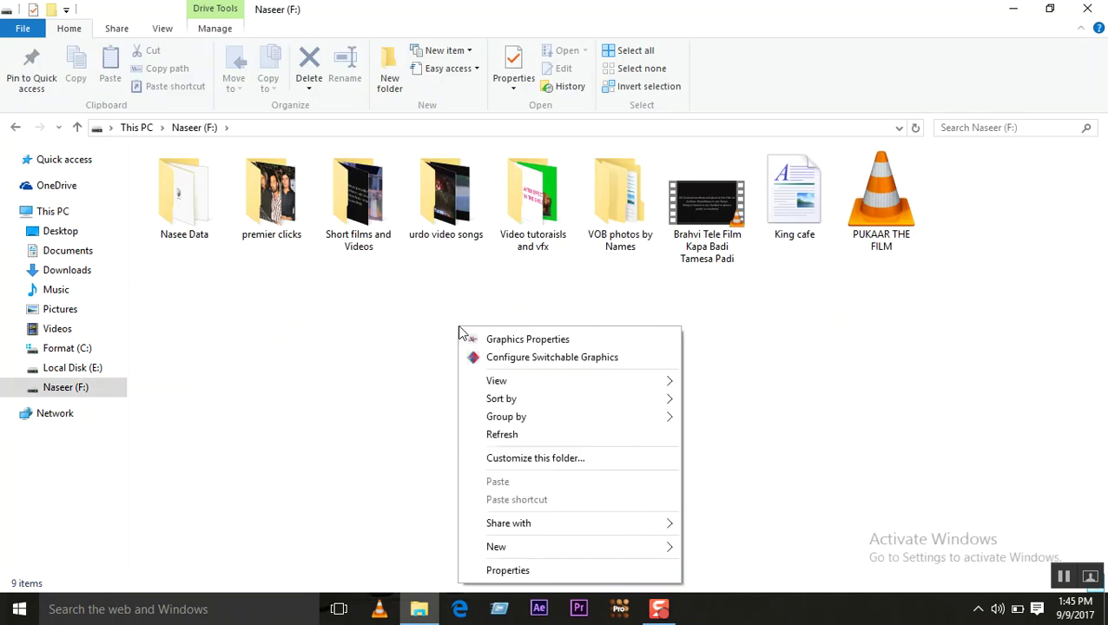
mouse_move(589, 553)
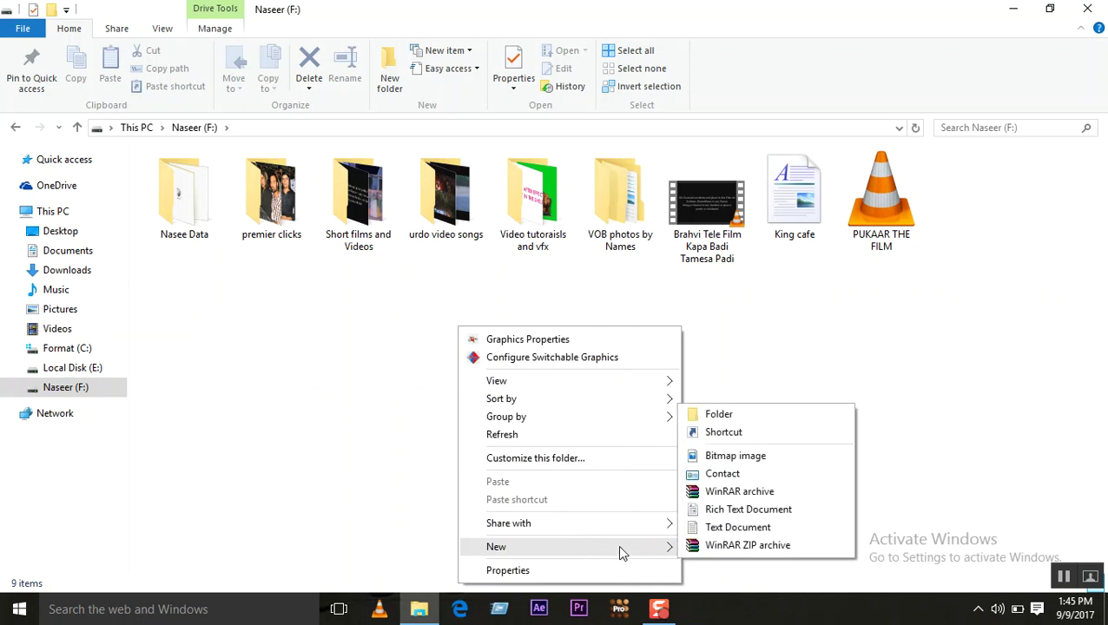
click(714, 417)
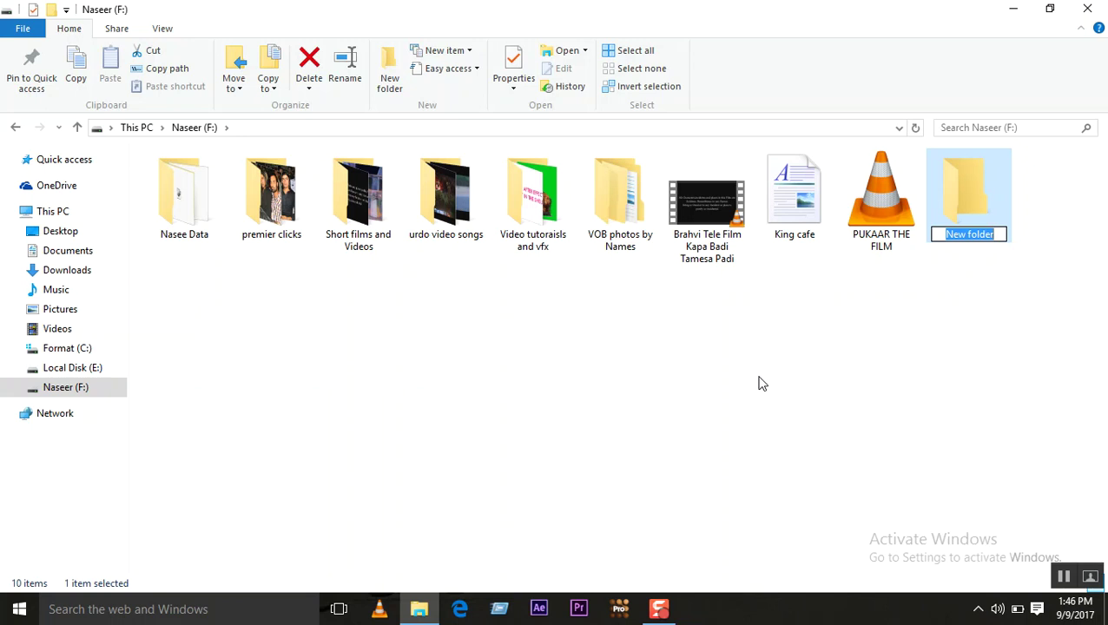
key(BackSpace)
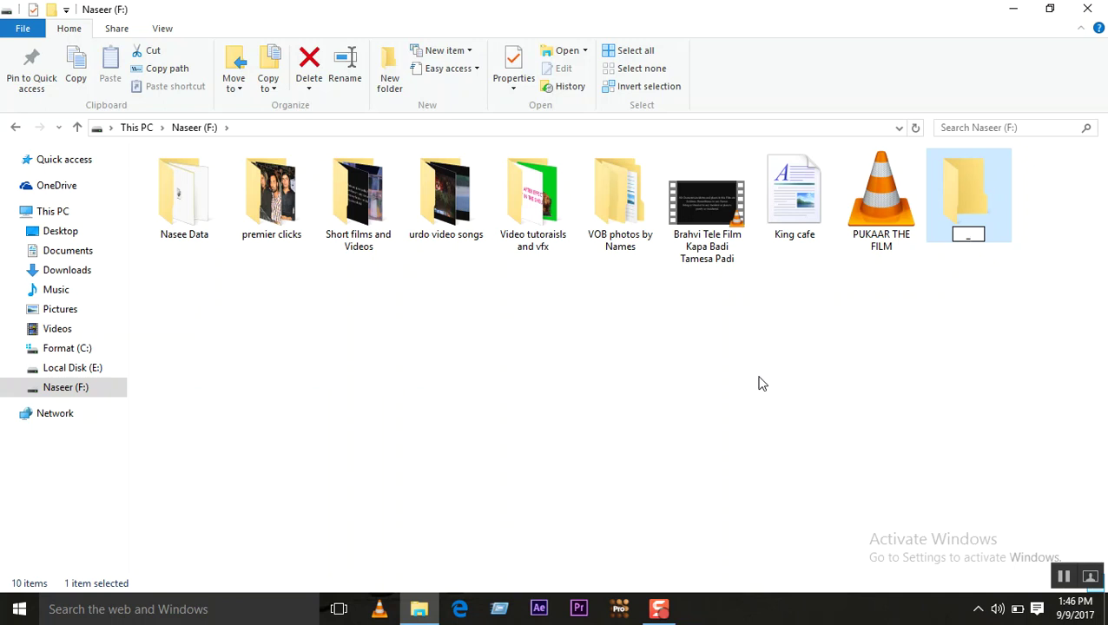
text(Intazar)
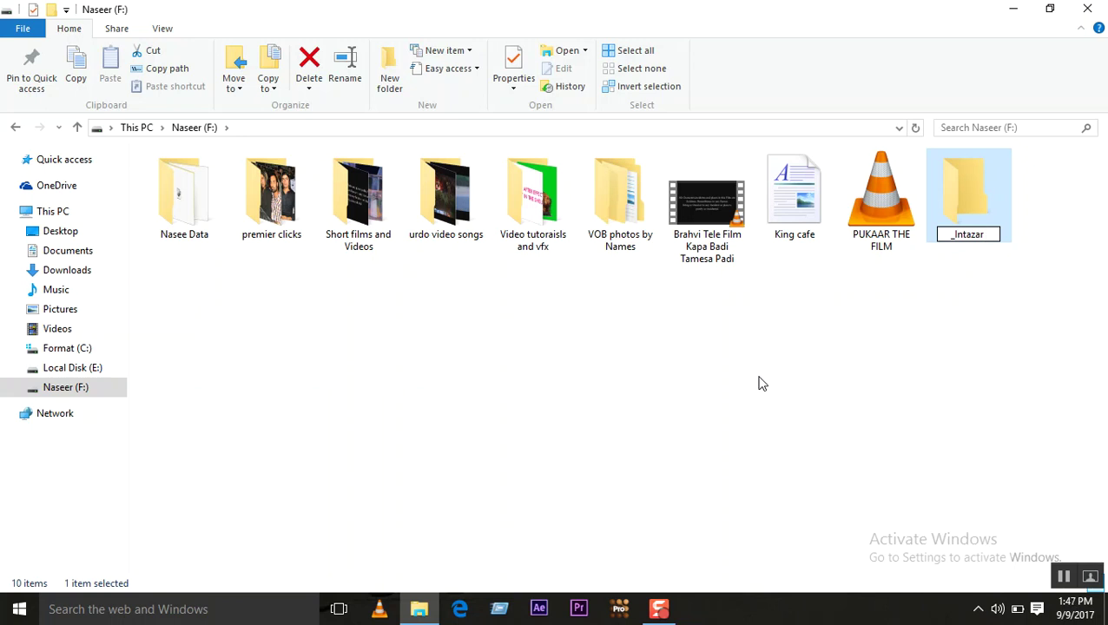
click(772, 415)
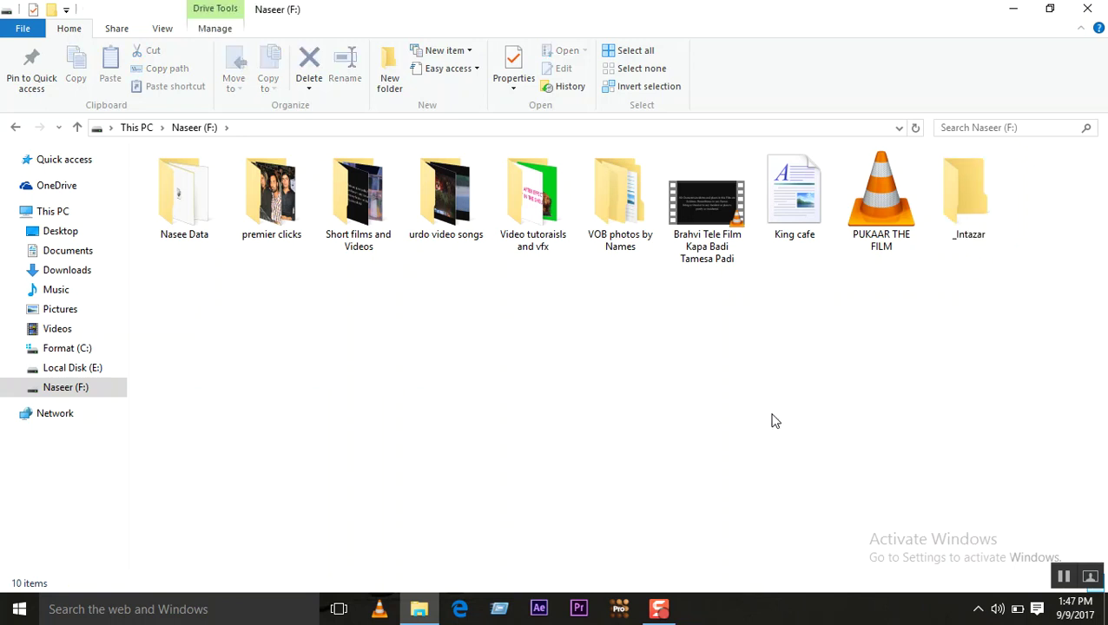
right_click(875, 304)
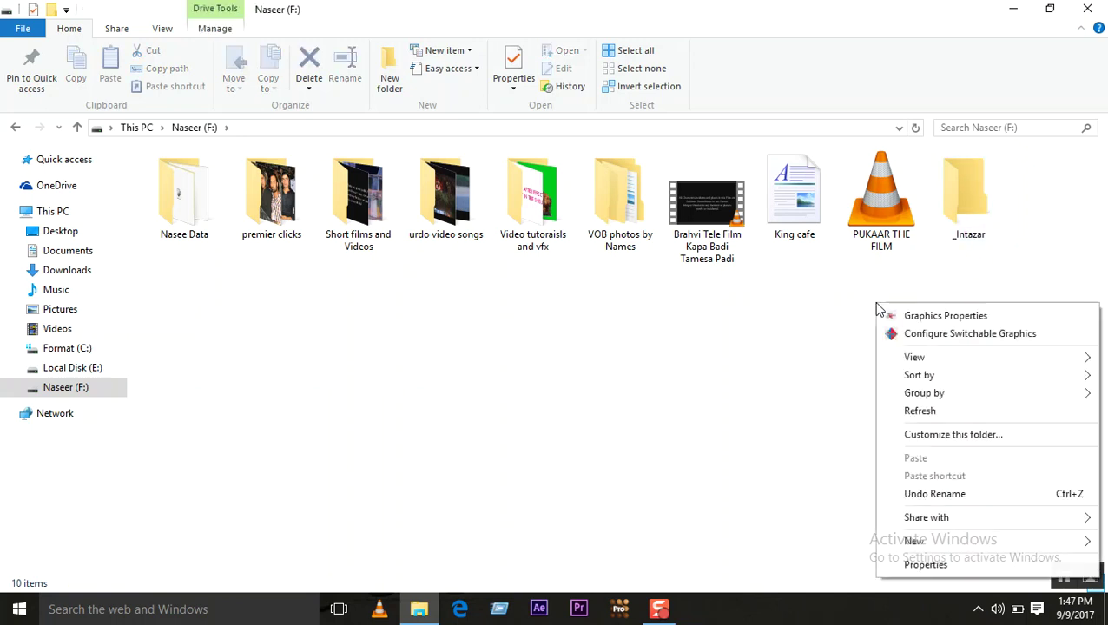
click(920, 411)
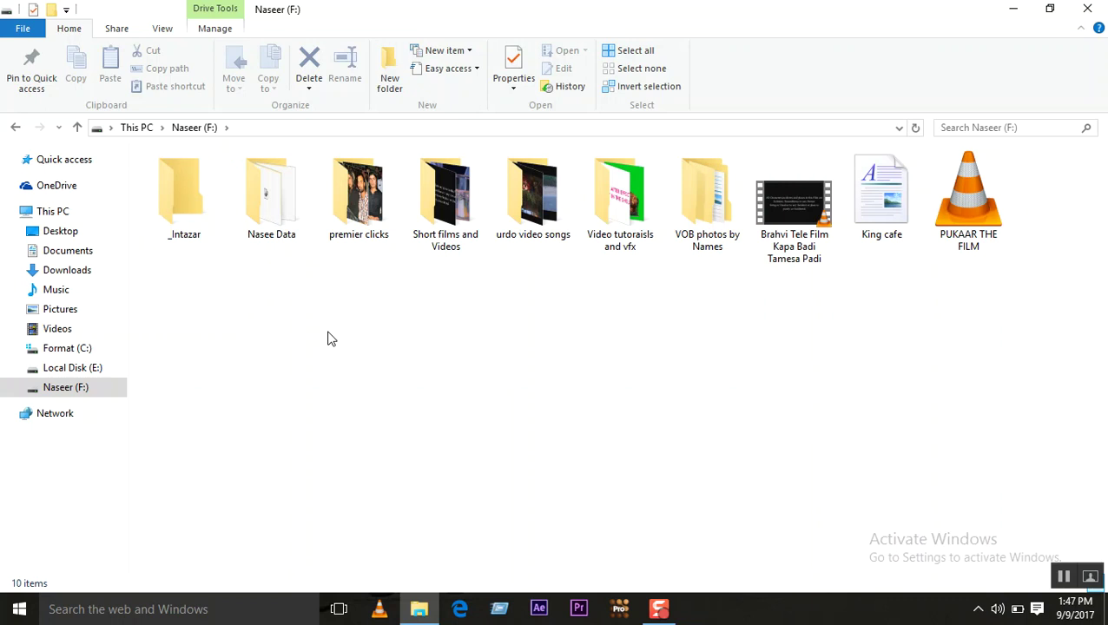
Open the _Intazar folder on the F: drive
click(185, 209)
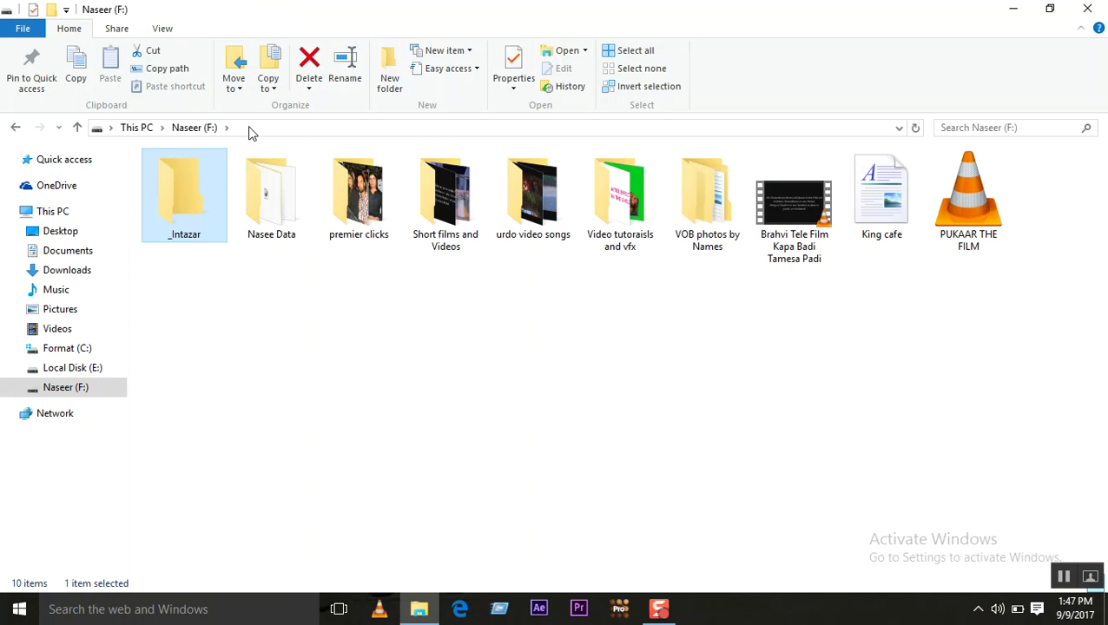
double_click(171, 182)
click(77, 127)
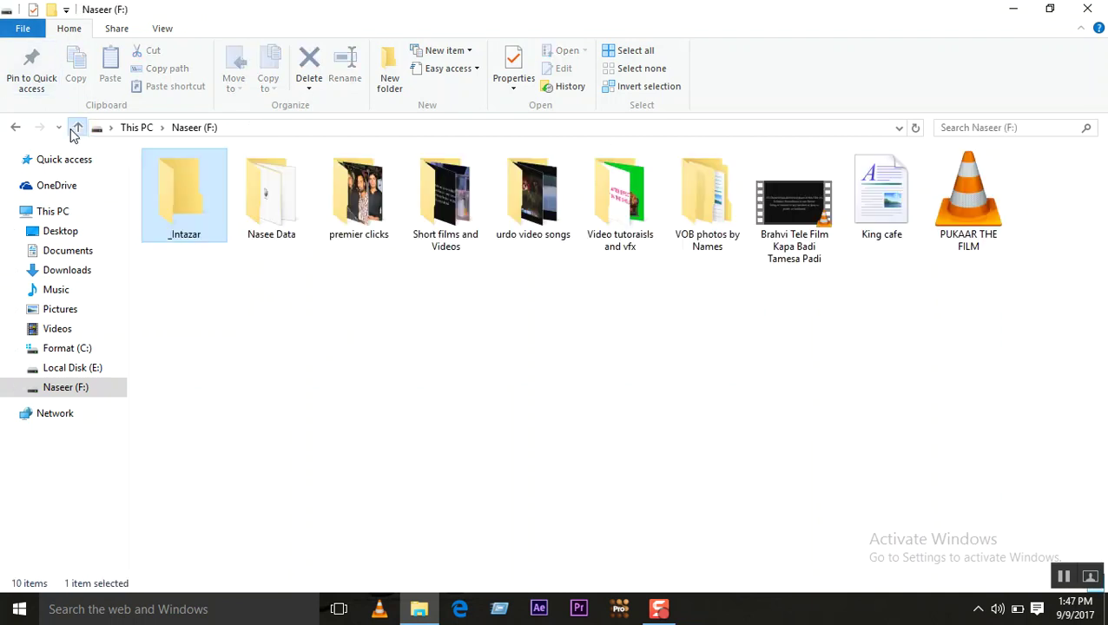
double_click(186, 183)
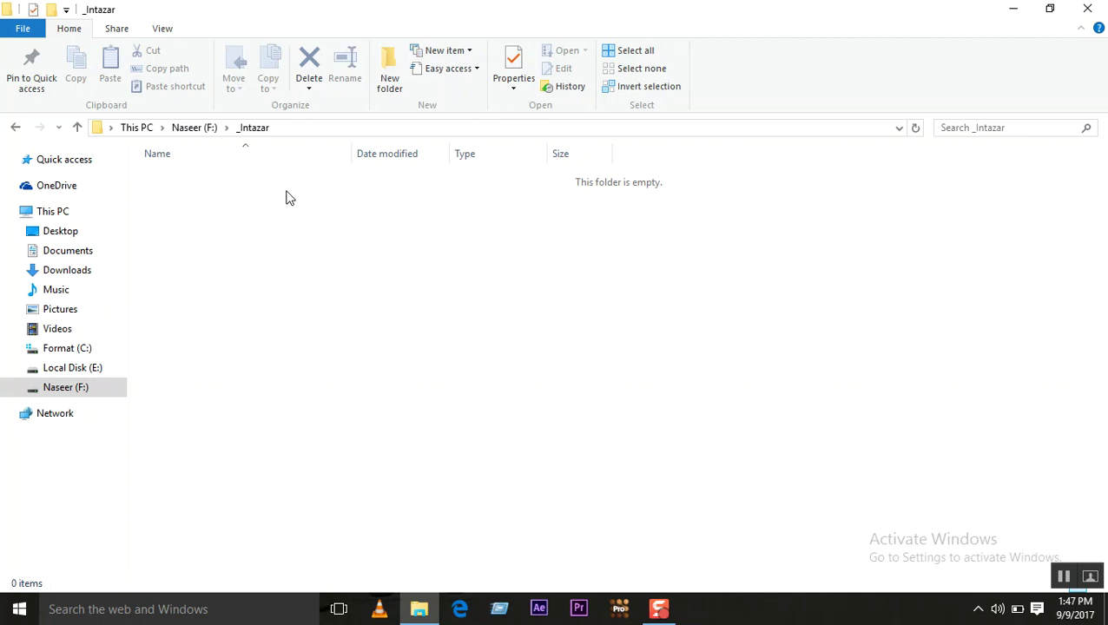
Create a subfolder named "_AP Projects" inside the _Intazar folder
right_click(244, 218)
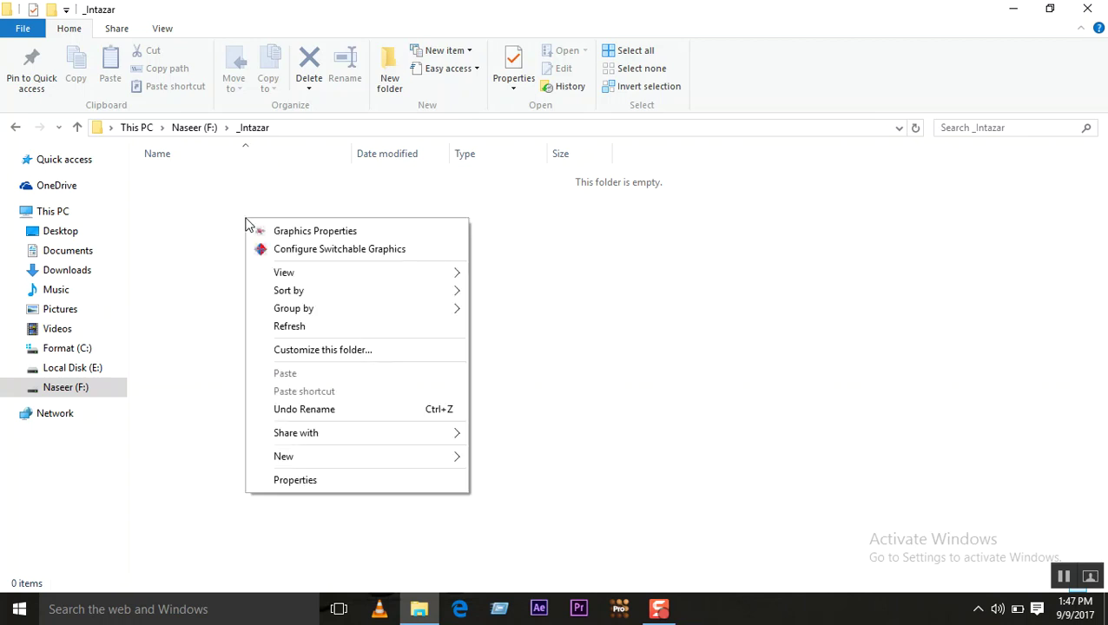
mouse_move(366, 460)
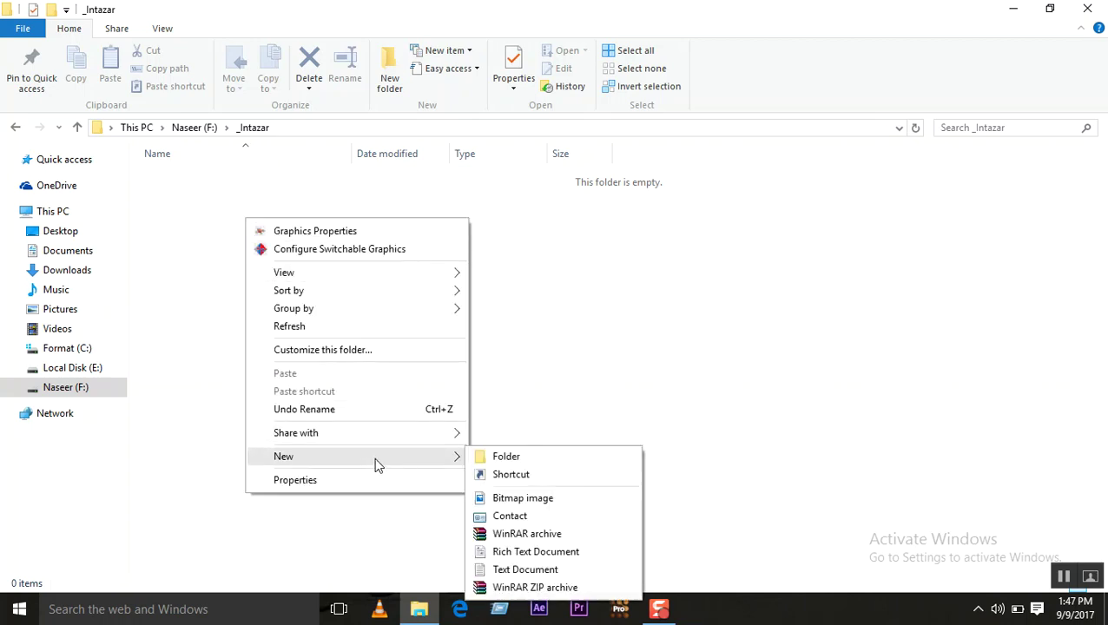
click(486, 456)
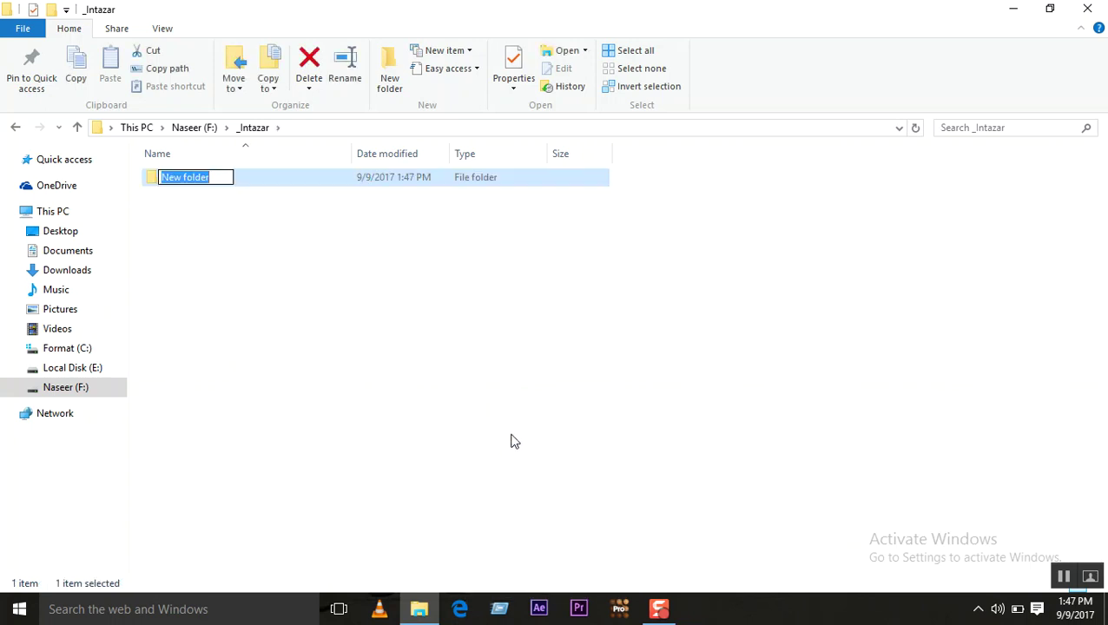
text(_)
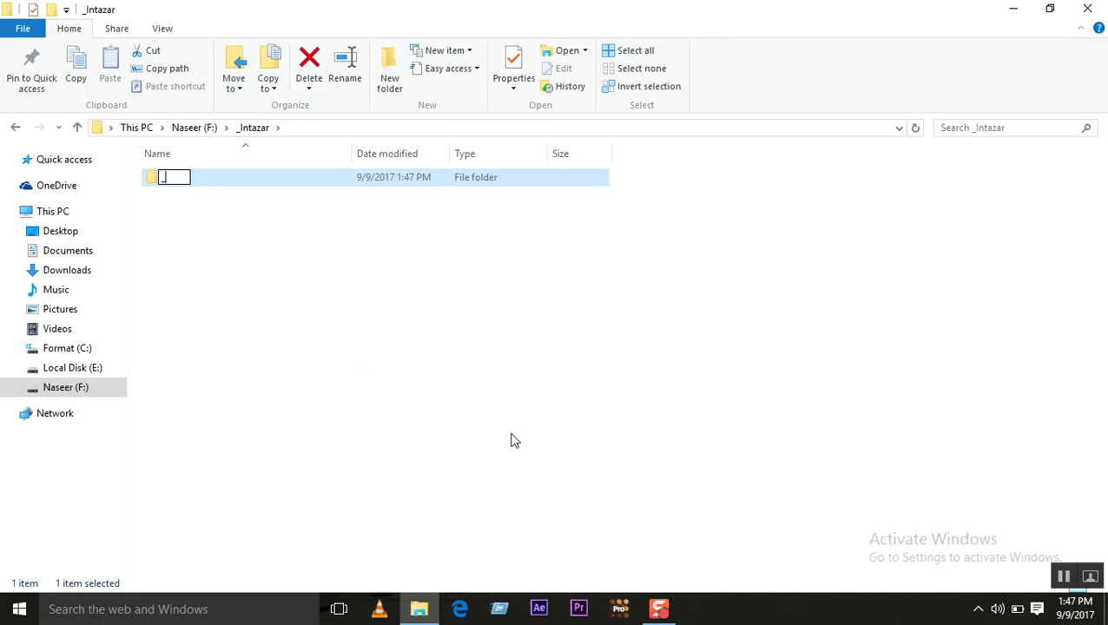
text(AP P)
text(rojects)
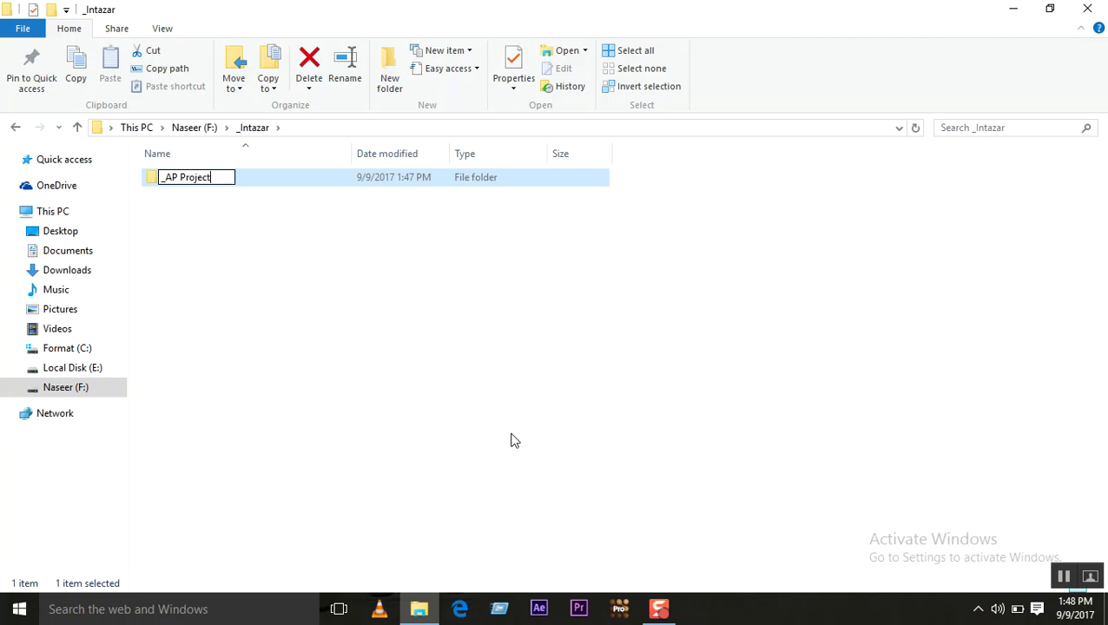
click(415, 368)
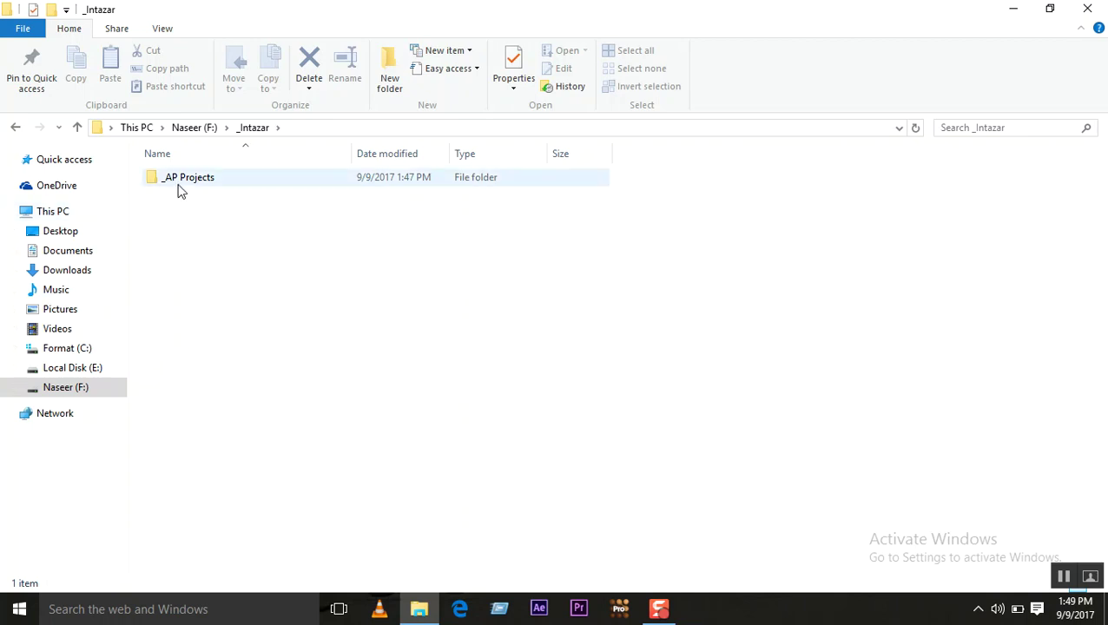
Create a subfolder named "In" inside _Intazar, alongside _AP Projects
right_click(218, 229)
mouse_move(410, 467)
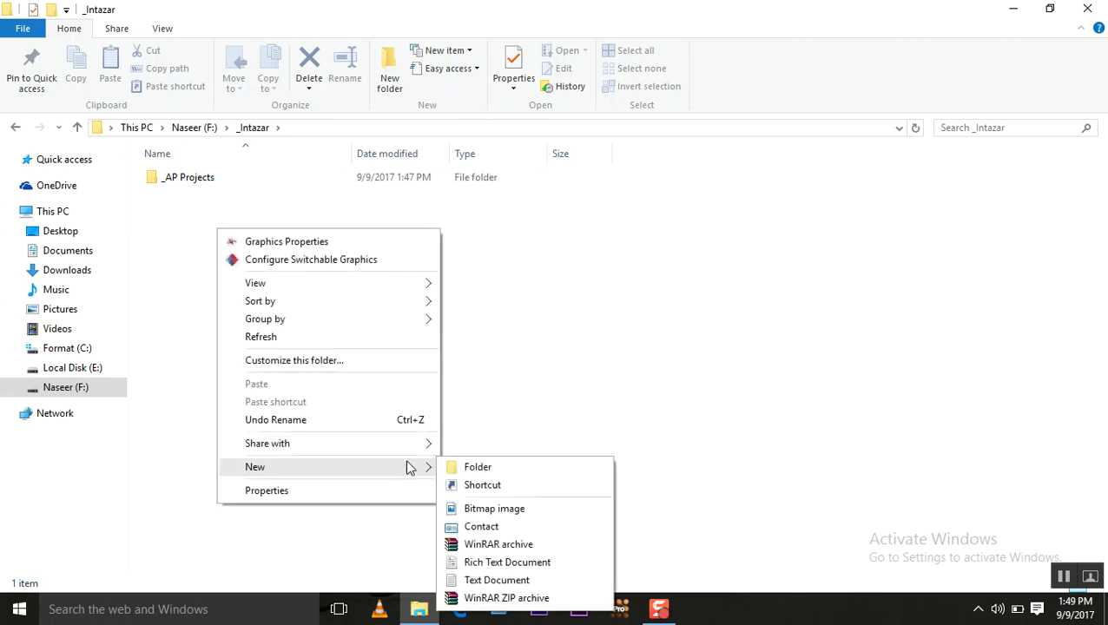
click(466, 470)
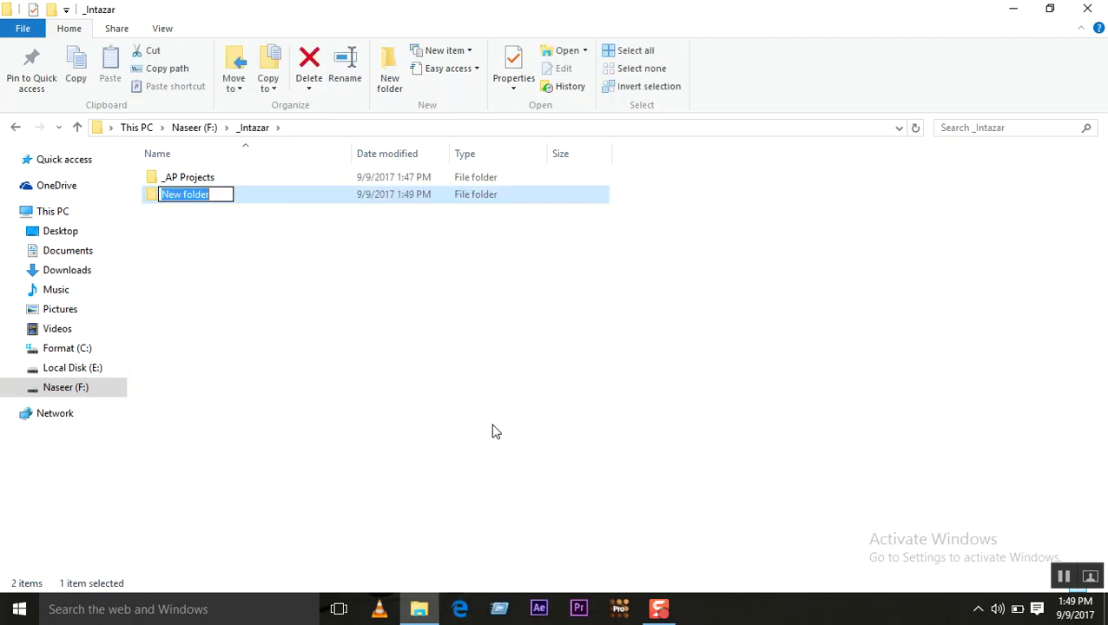
text(In)
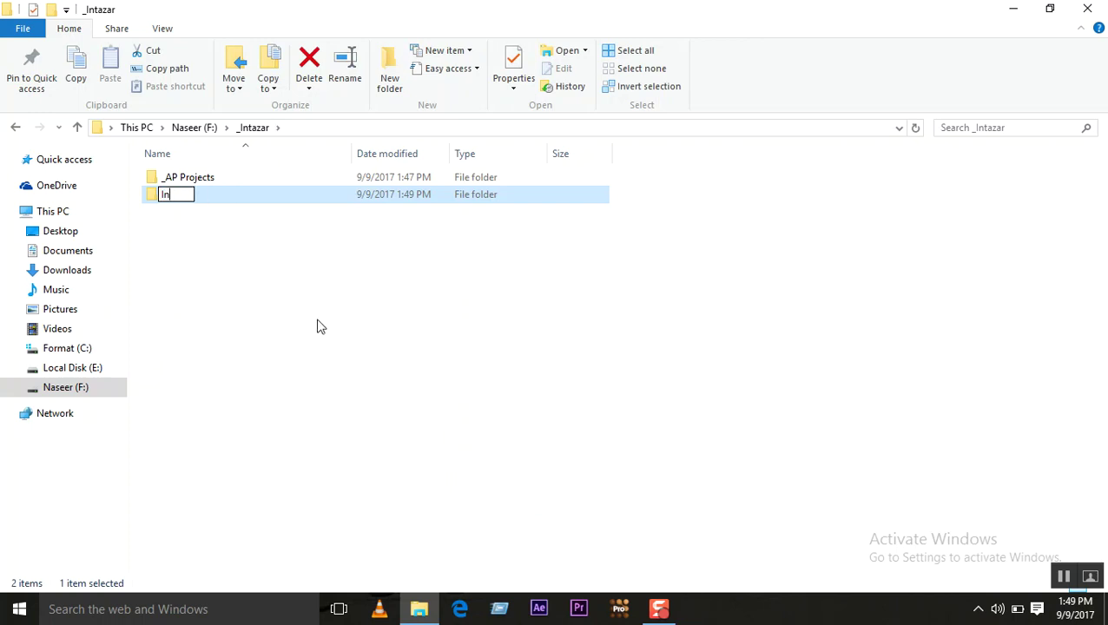
click(212, 247)
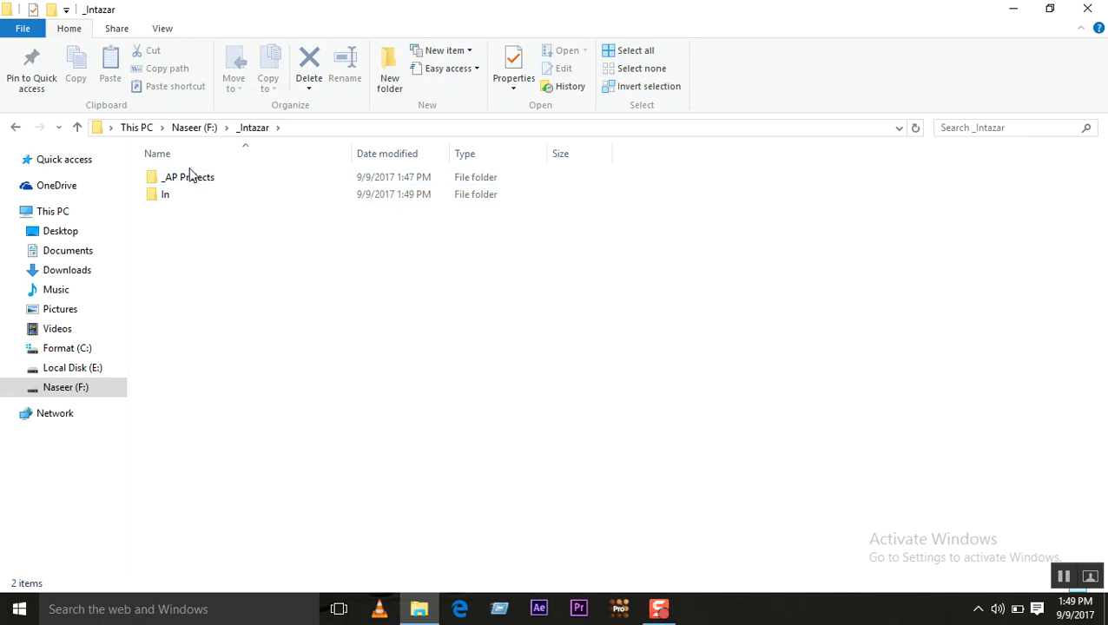
Create a subfolder named "out" inside _Intazar and refresh the folder listing
right_click(203, 234)
mouse_move(276, 475)
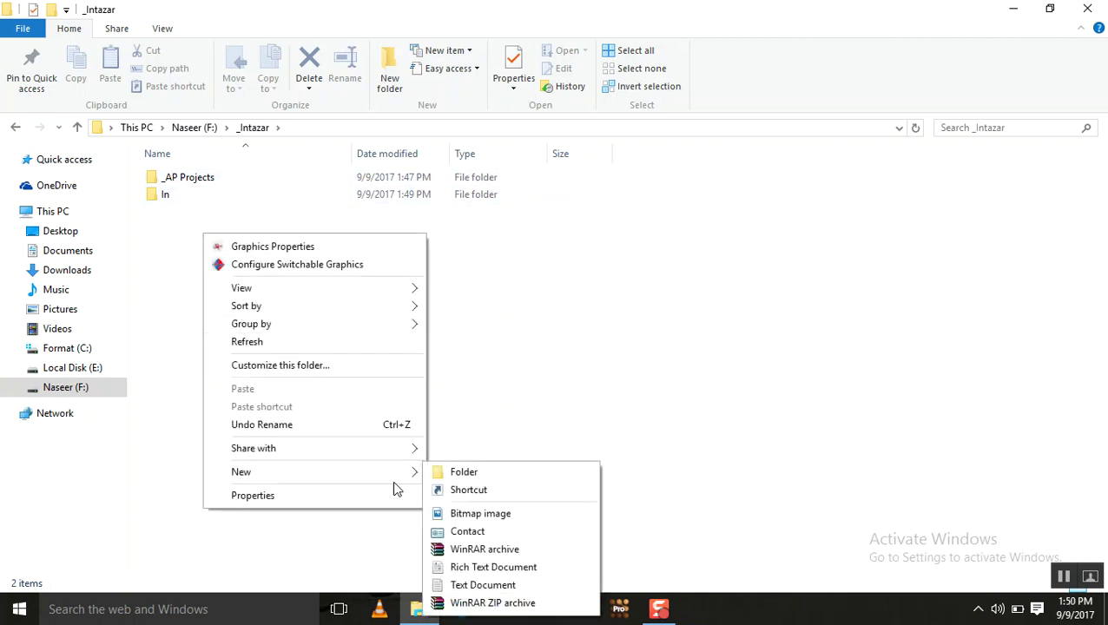
click(438, 473)
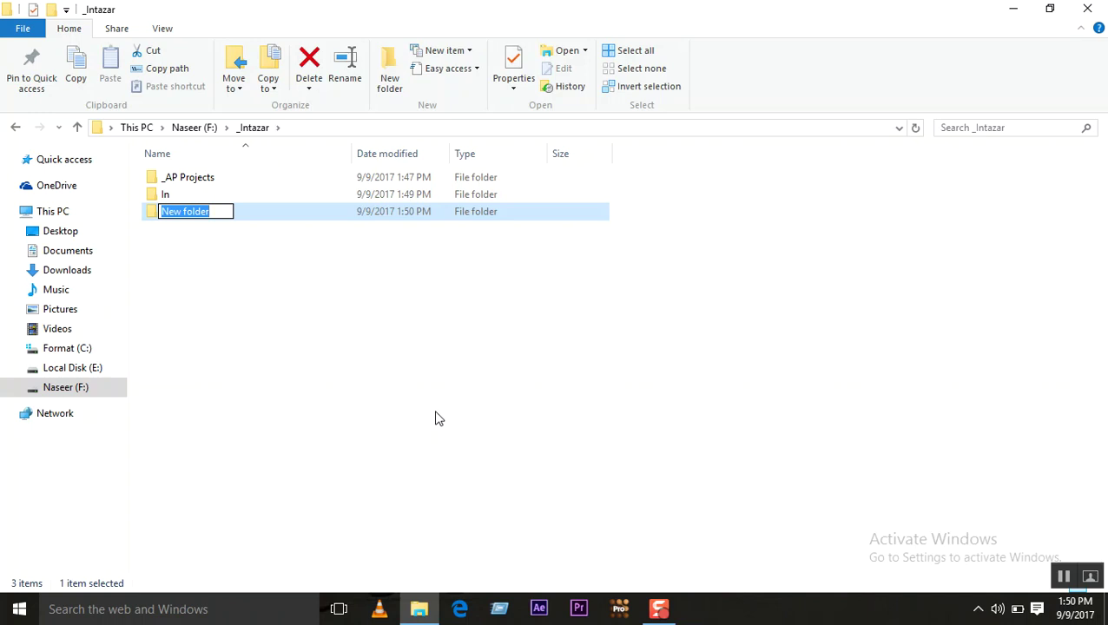
text(out)
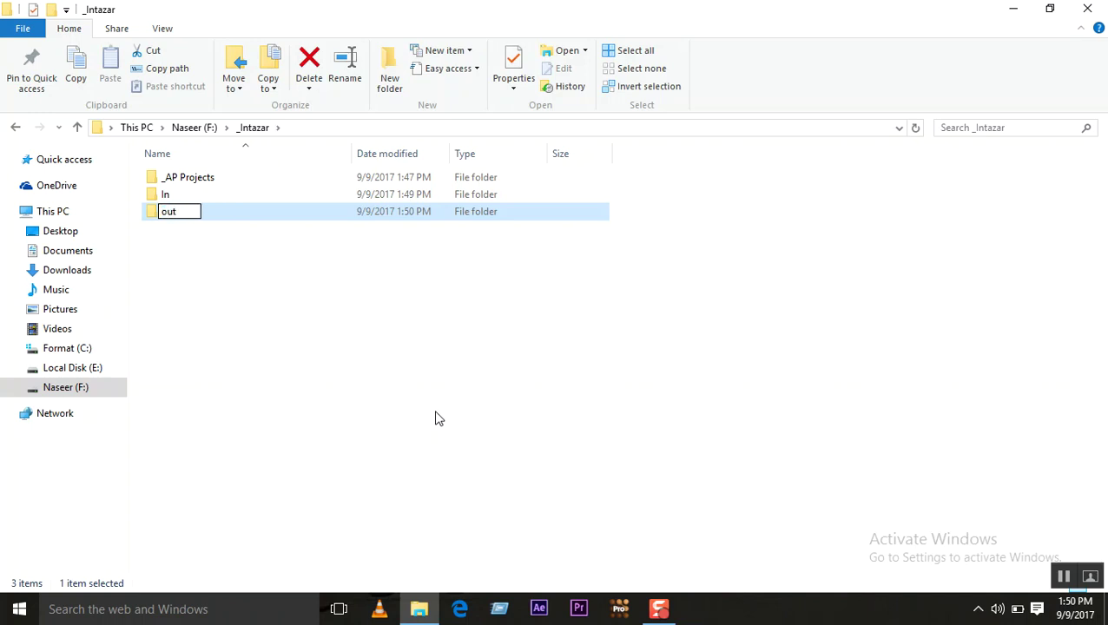
click(378, 376)
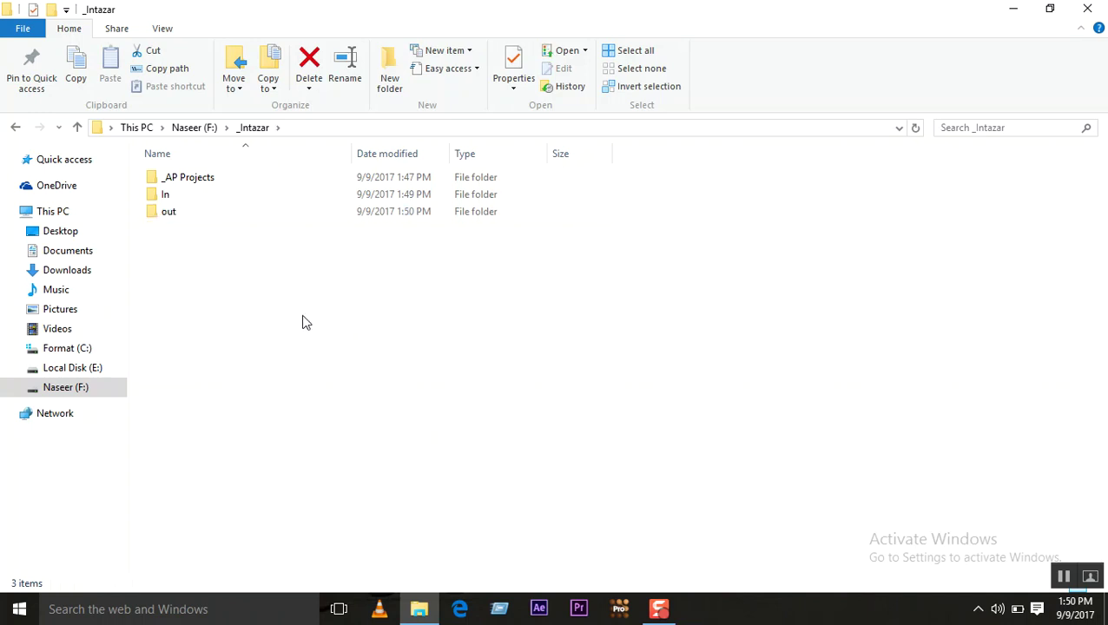
right_click(295, 314)
click(341, 417)
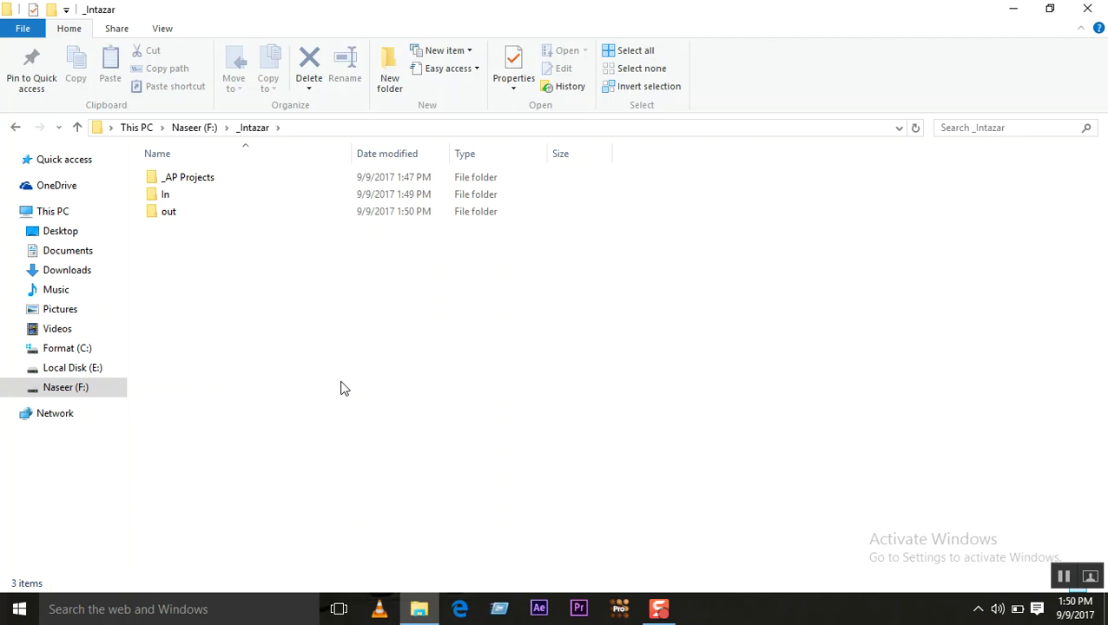
Create a subfolder named "Scrach Disk" inside _Intazar, alongside the In and out folders
click(174, 217)
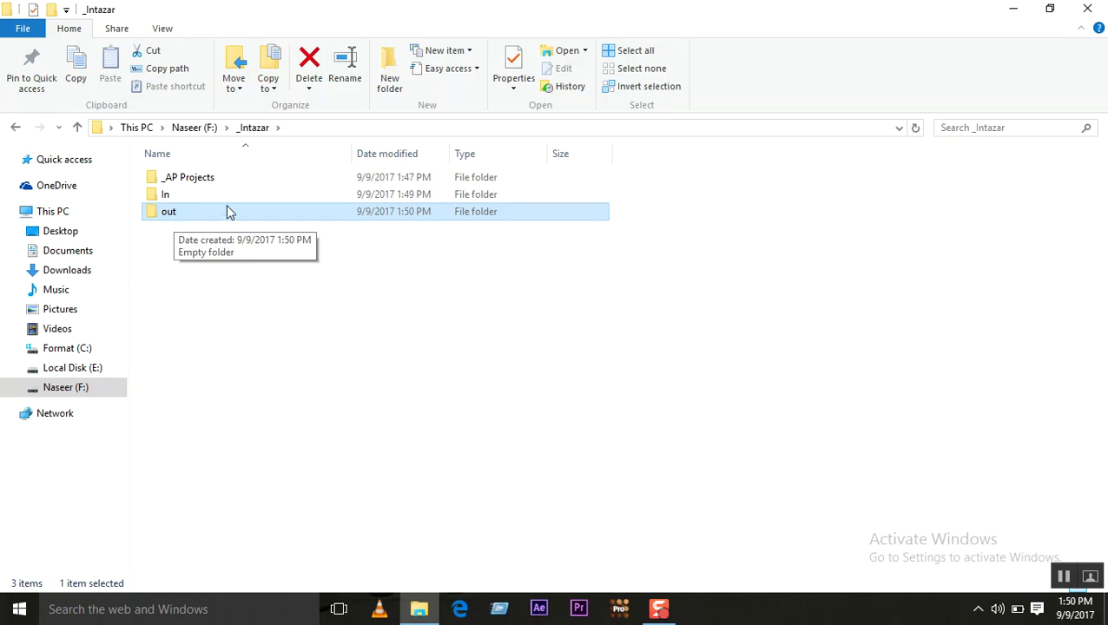
right_click(209, 275)
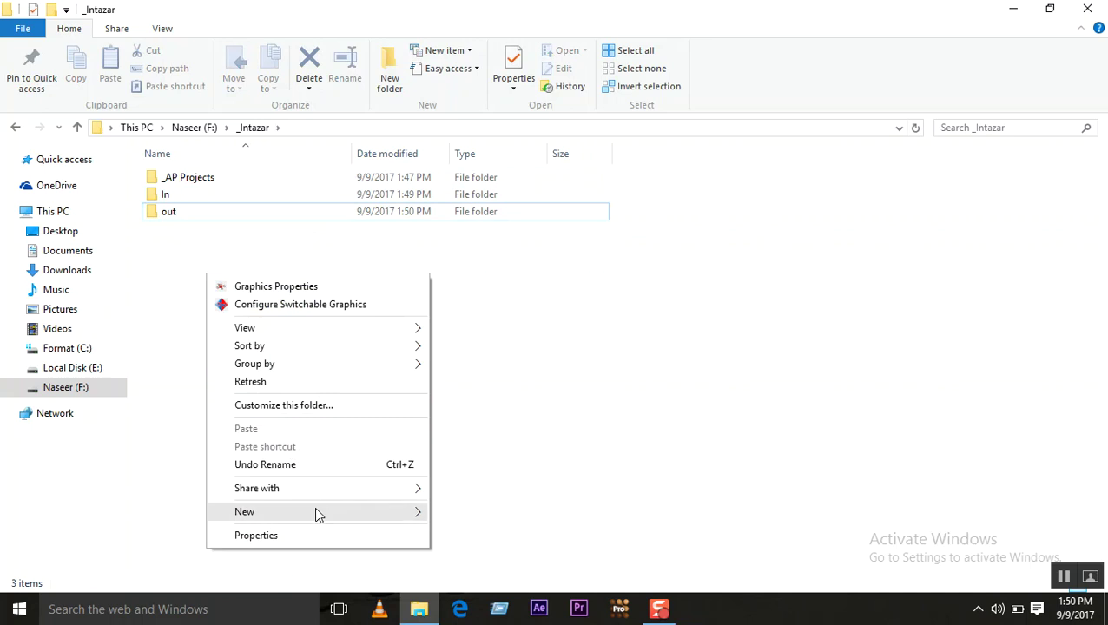
mouse_move(402, 513)
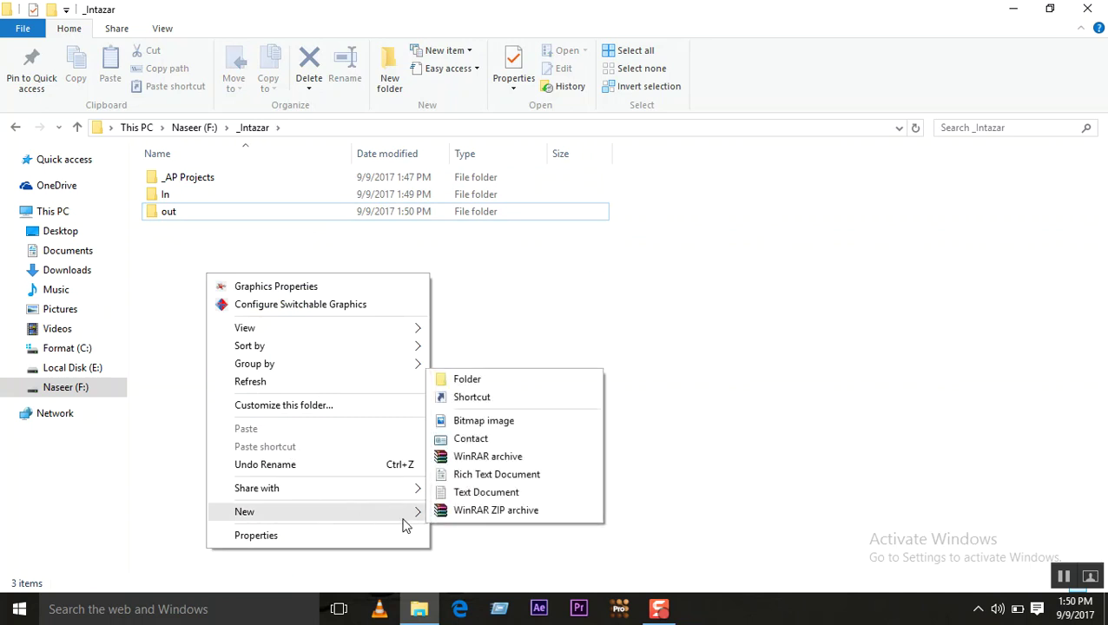
click(461, 379)
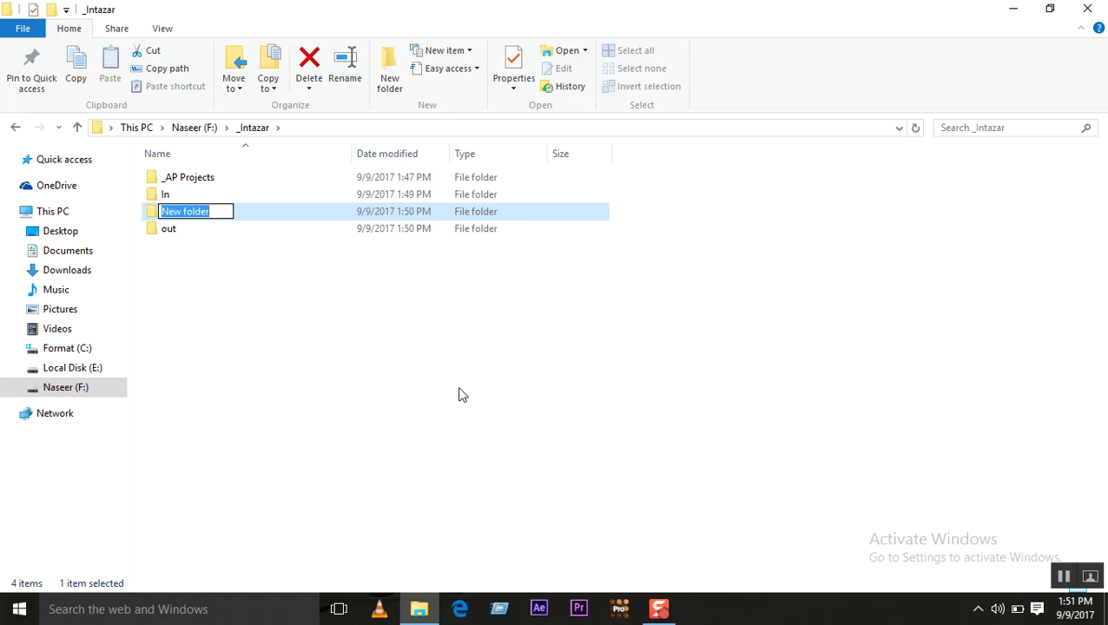
text(Scr)
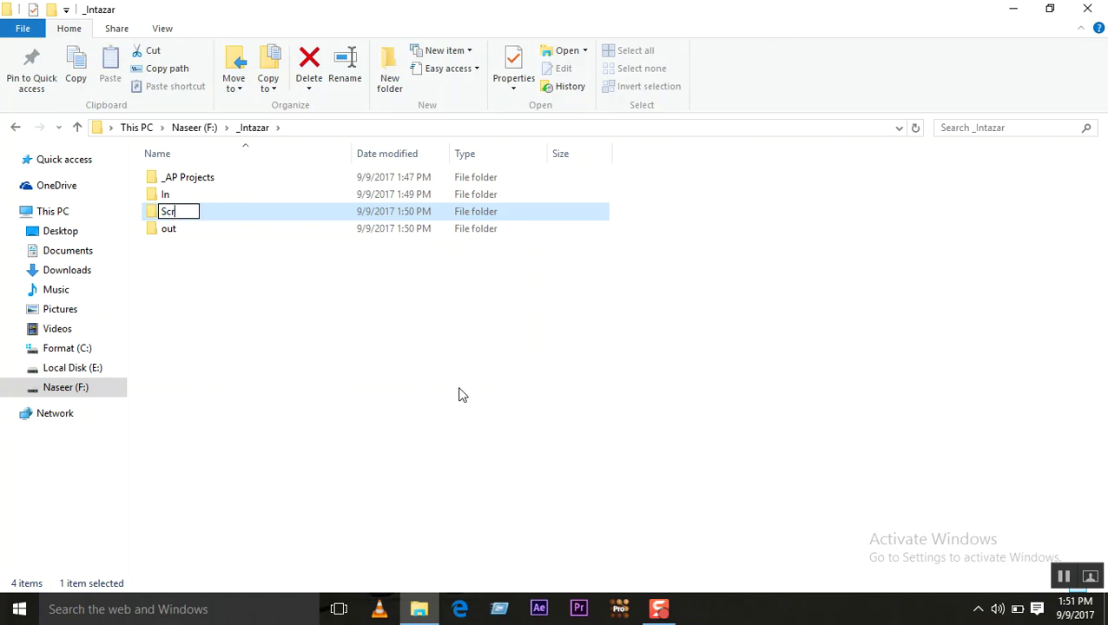
text(atch Disk)
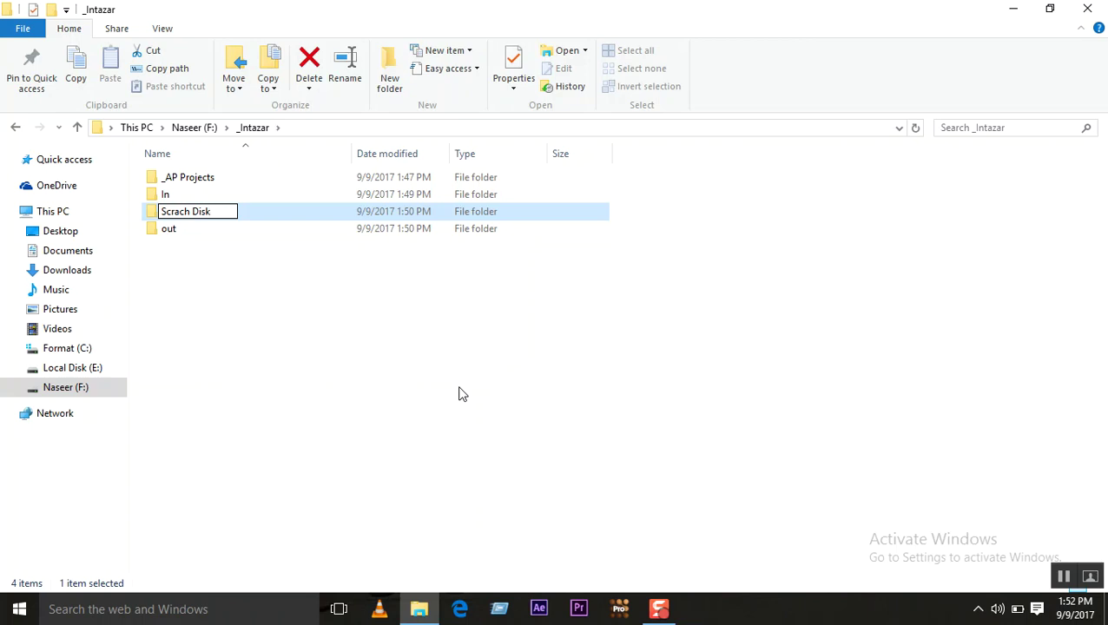
click(375, 352)
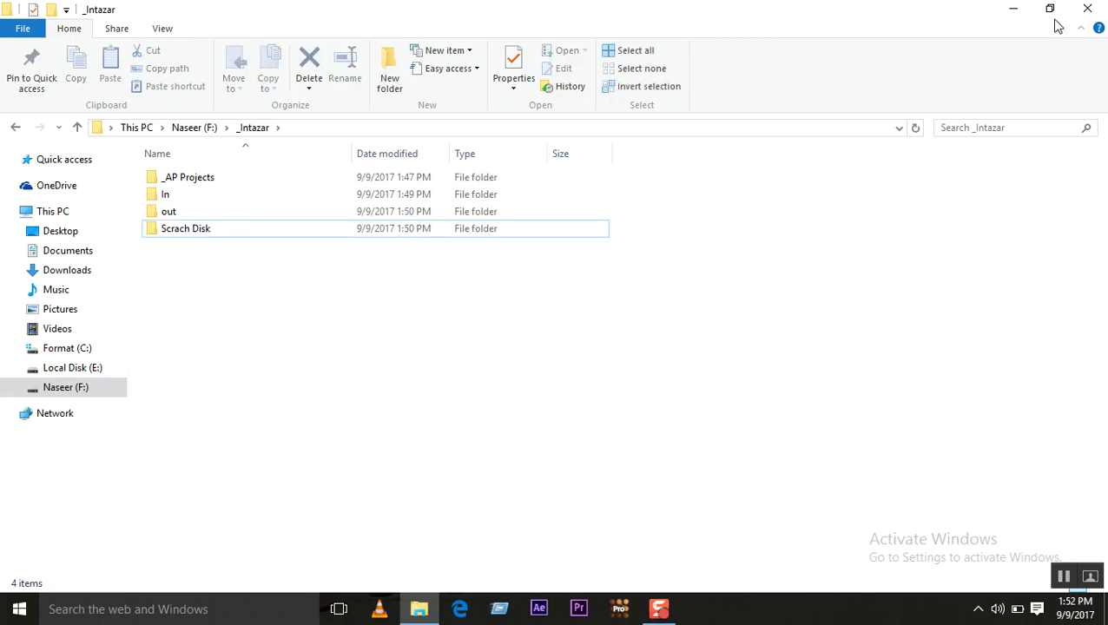
Close the folder window and reopen the _Intazar folder from This PC through the F: drive
click(1086, 9)
double_click(33, 34)
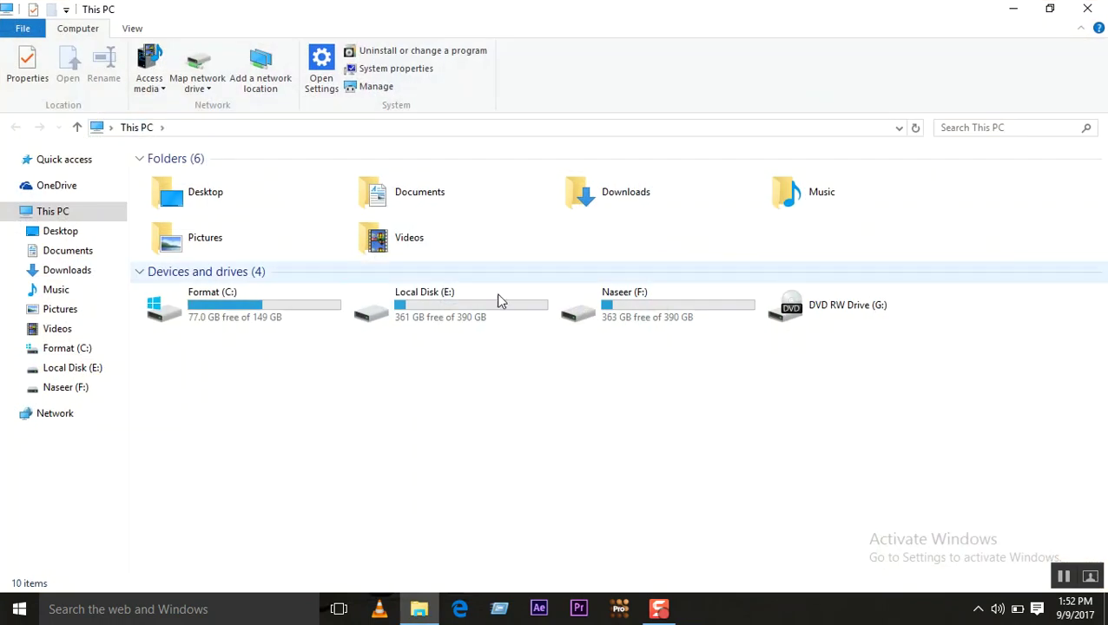
click(584, 317)
double_click(584, 318)
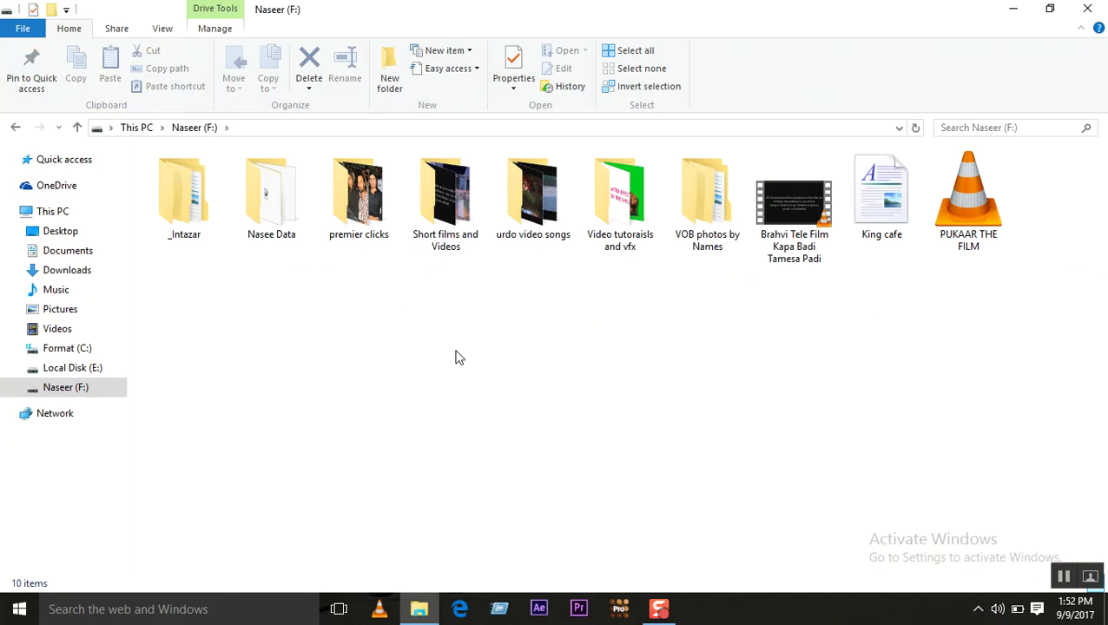
click(186, 205)
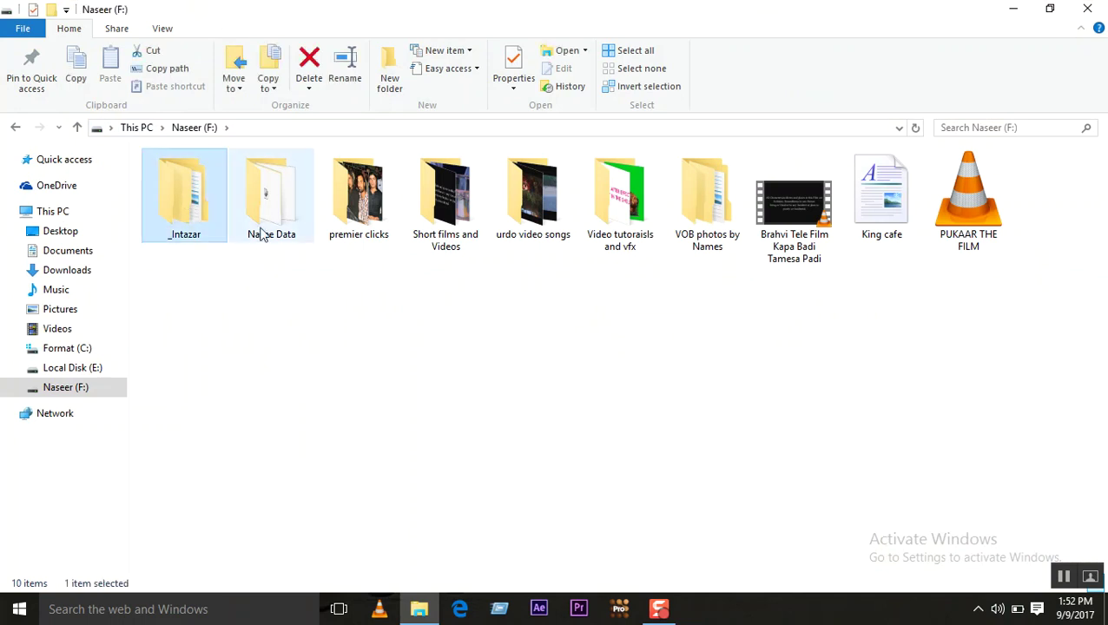
mouse_move(262, 236)
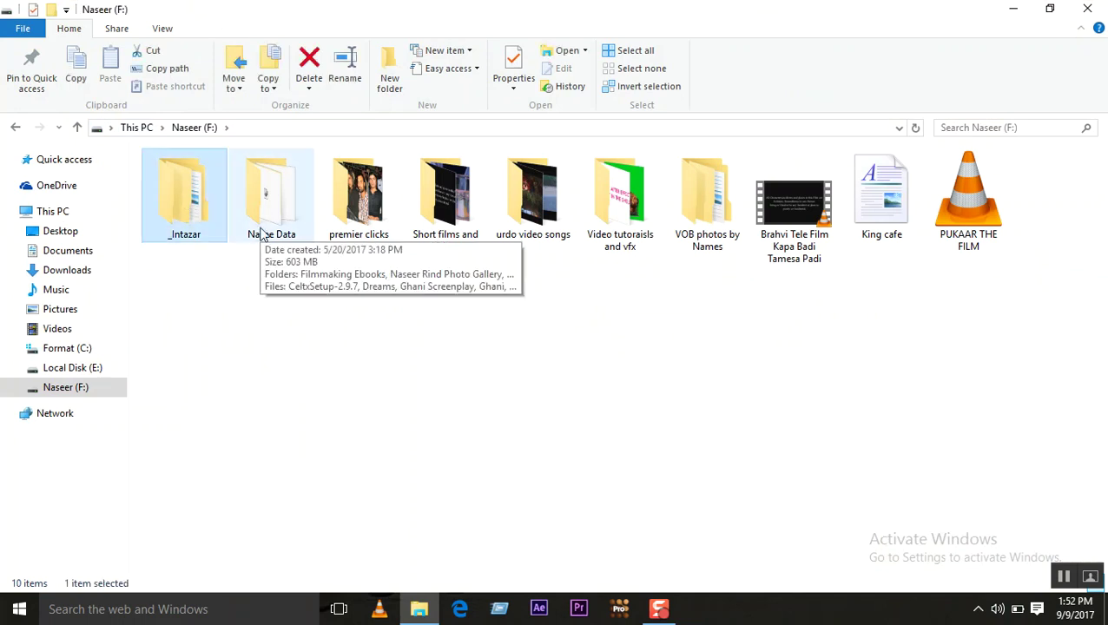
double_click(197, 213)
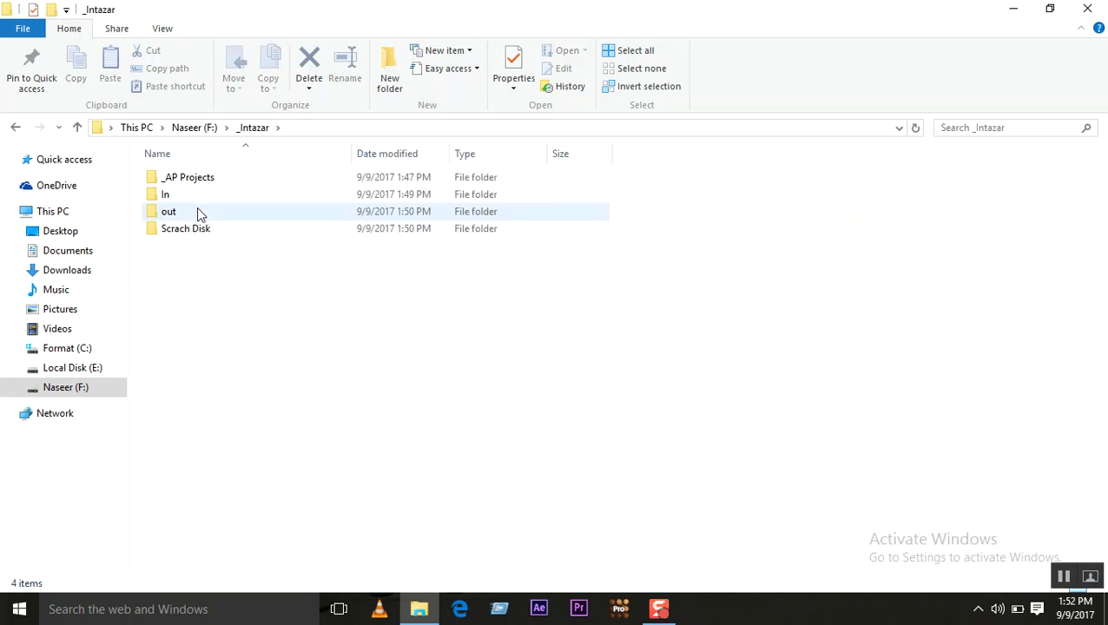
Review the _AP Projects, In, out and Scrach Disk subfolders one by one
click(173, 182)
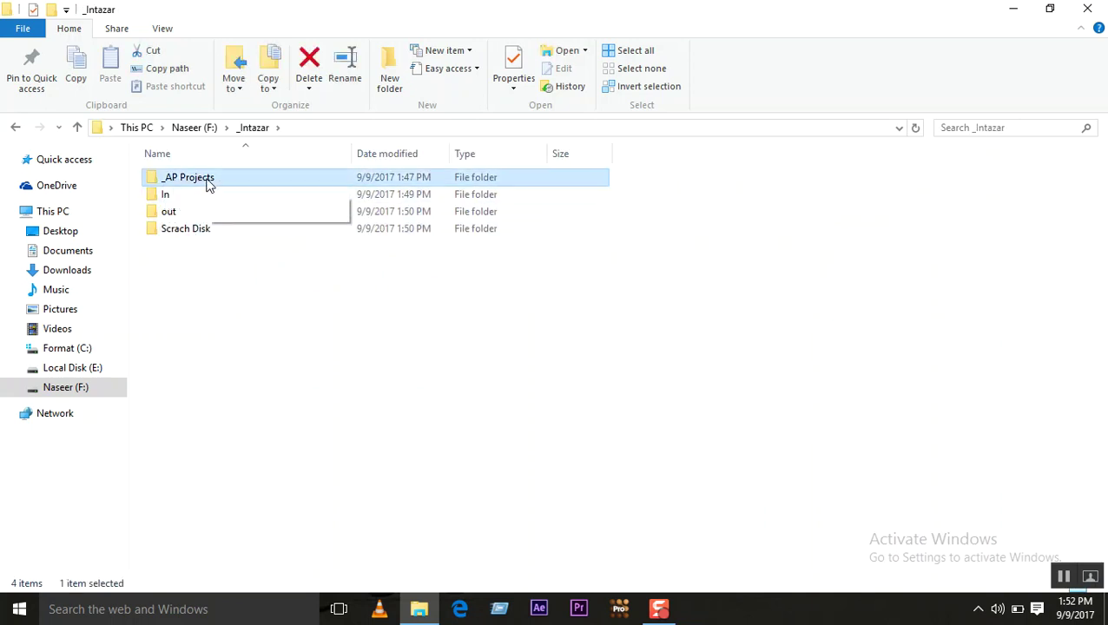
click(165, 196)
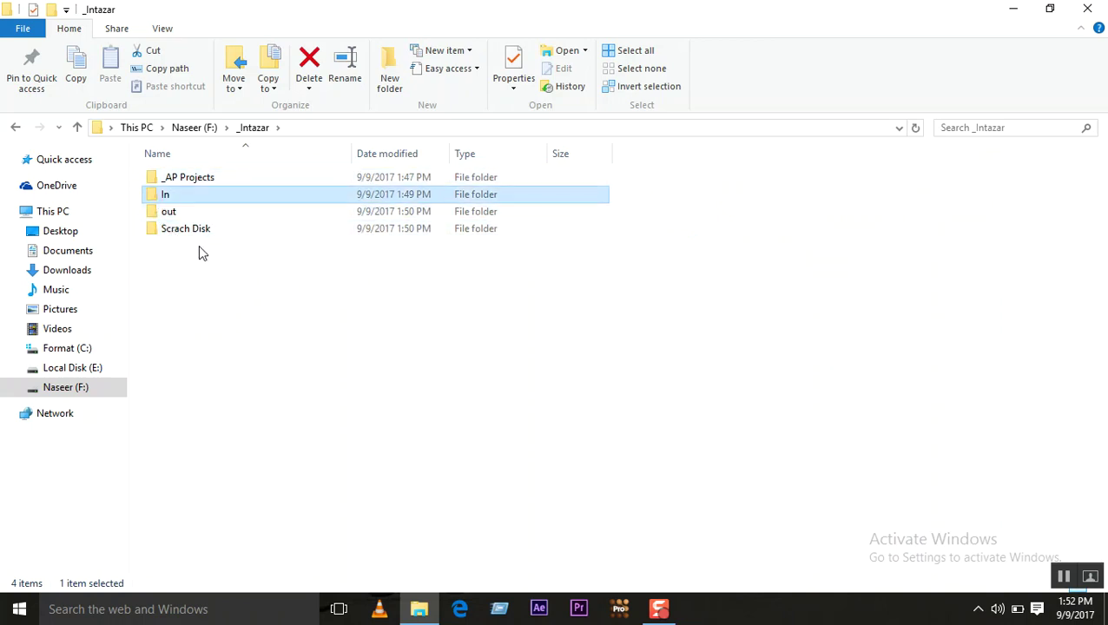
click(170, 217)
click(178, 231)
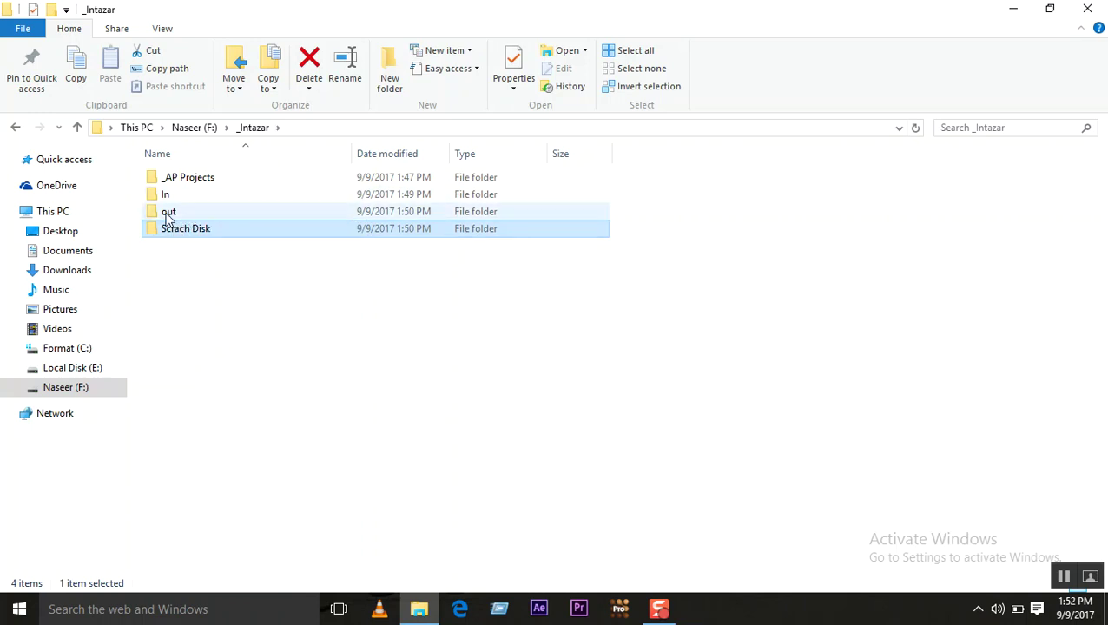
click(167, 217)
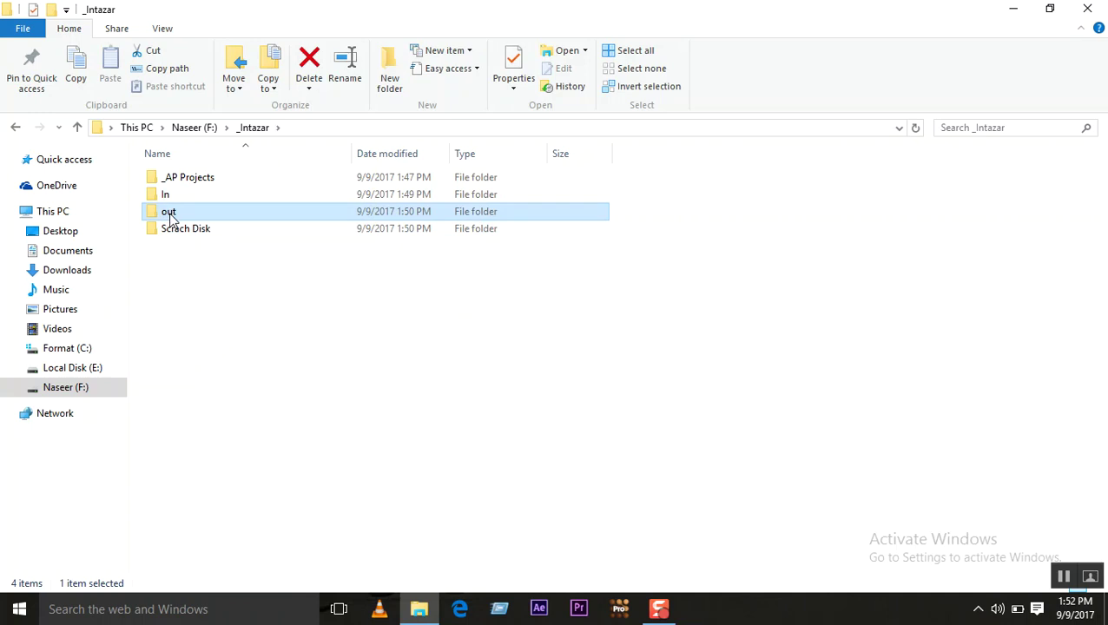
click(171, 232)
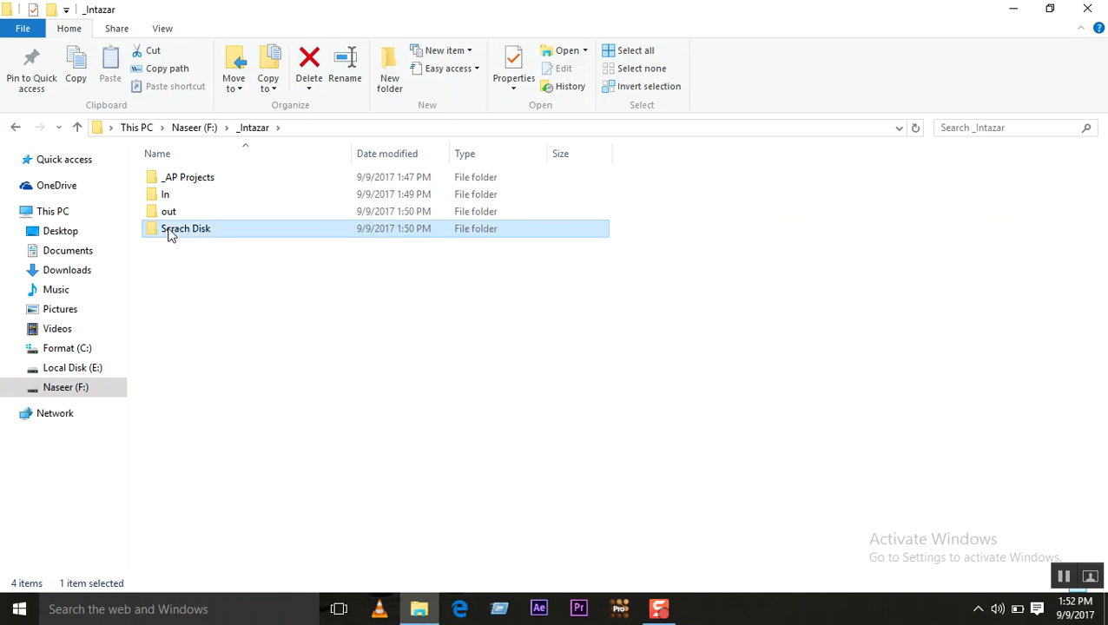
Create a dated subfolder named "Intazar-2015-05-08" inside the _AP Projects folder
click(203, 180)
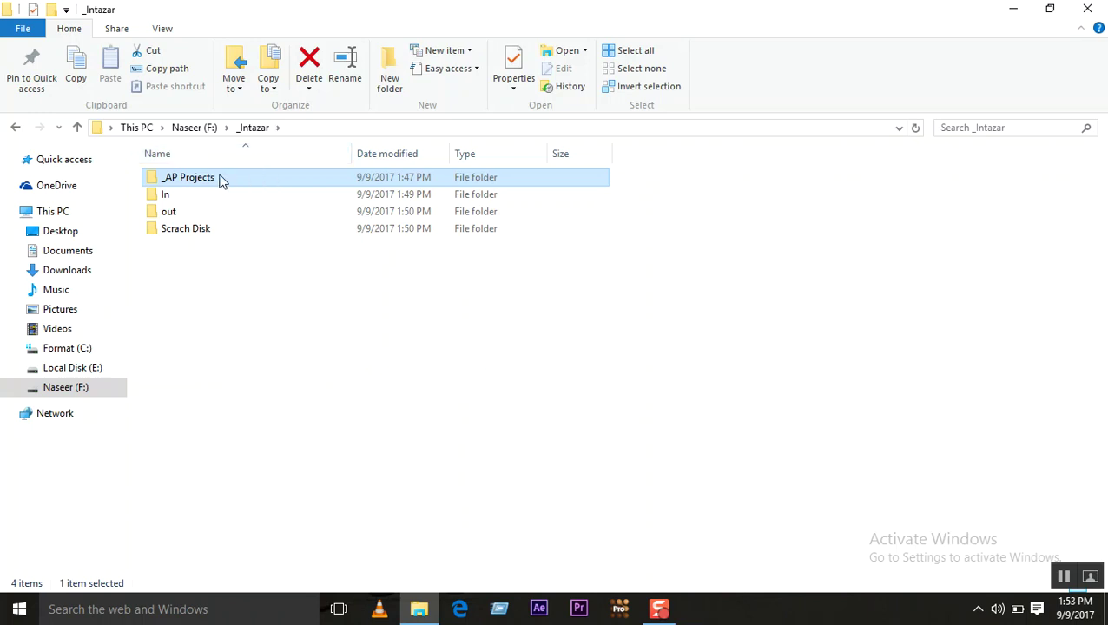
double_click(224, 178)
right_click(201, 221)
mouse_move(371, 465)
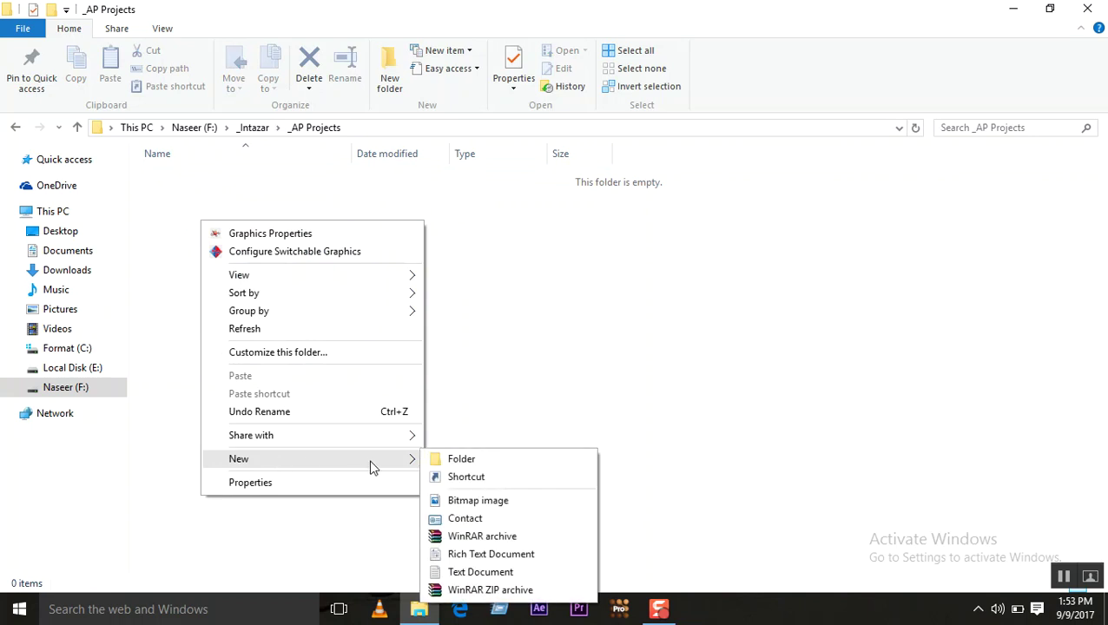
click(446, 462)
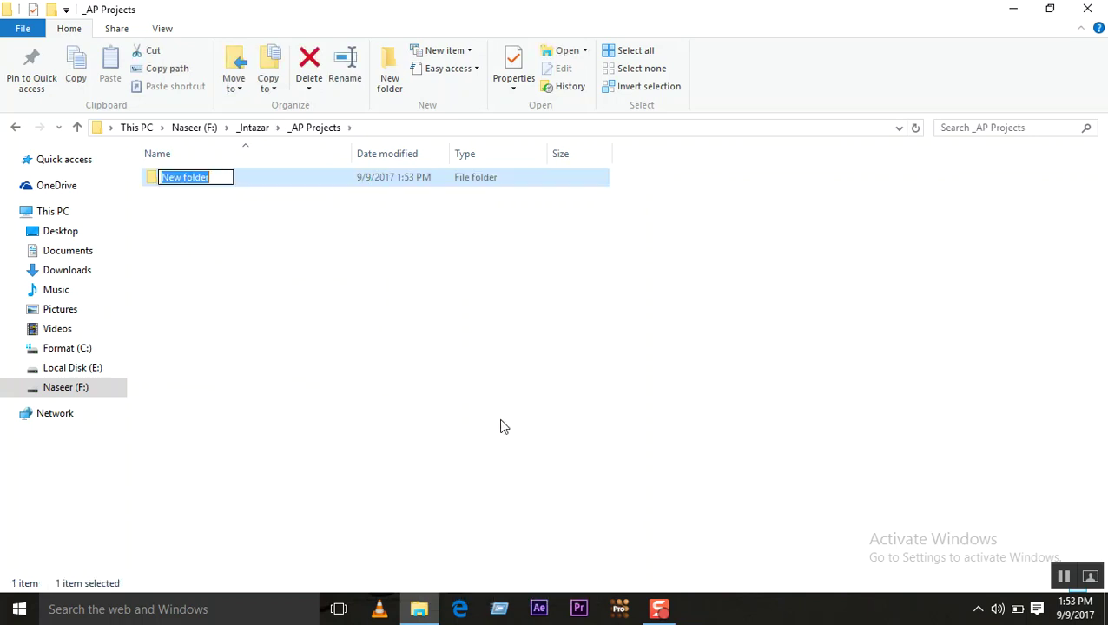
text(da)
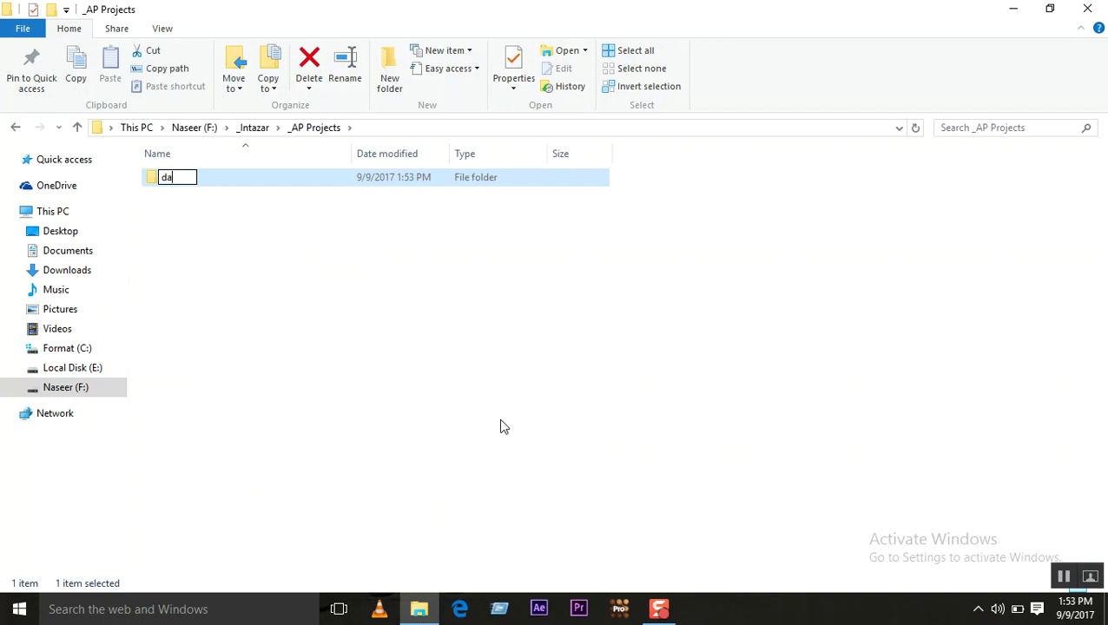
text(t)
key(BackSpace)
key(BackSpace)
text(Intazar-20)
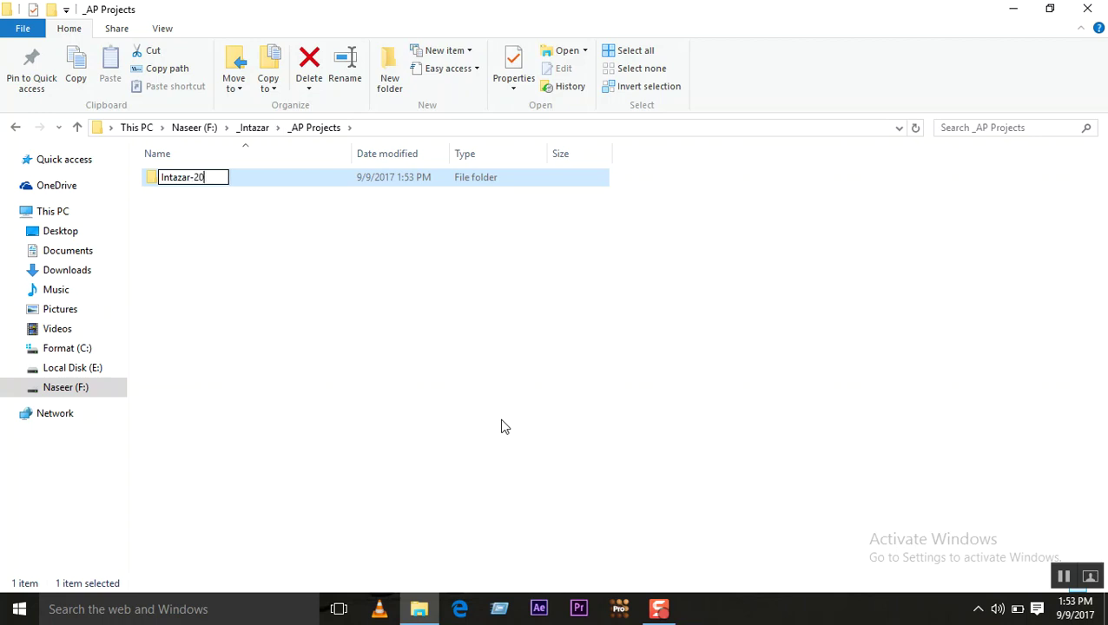
text(15-05-)
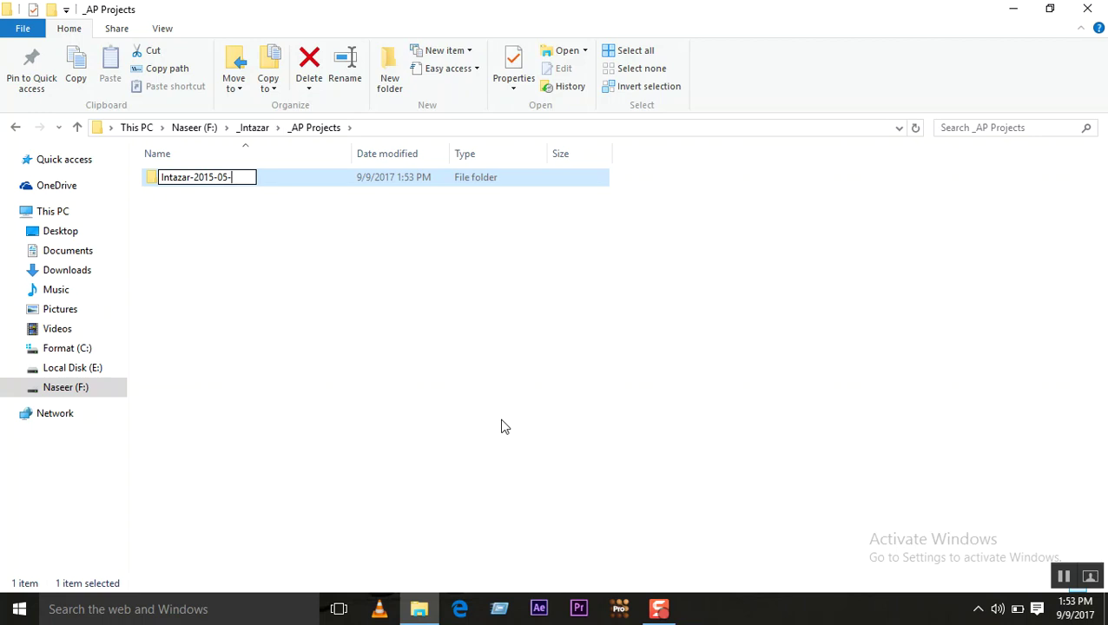
text(8)
key(BackSpace)
text(08)
click(283, 260)
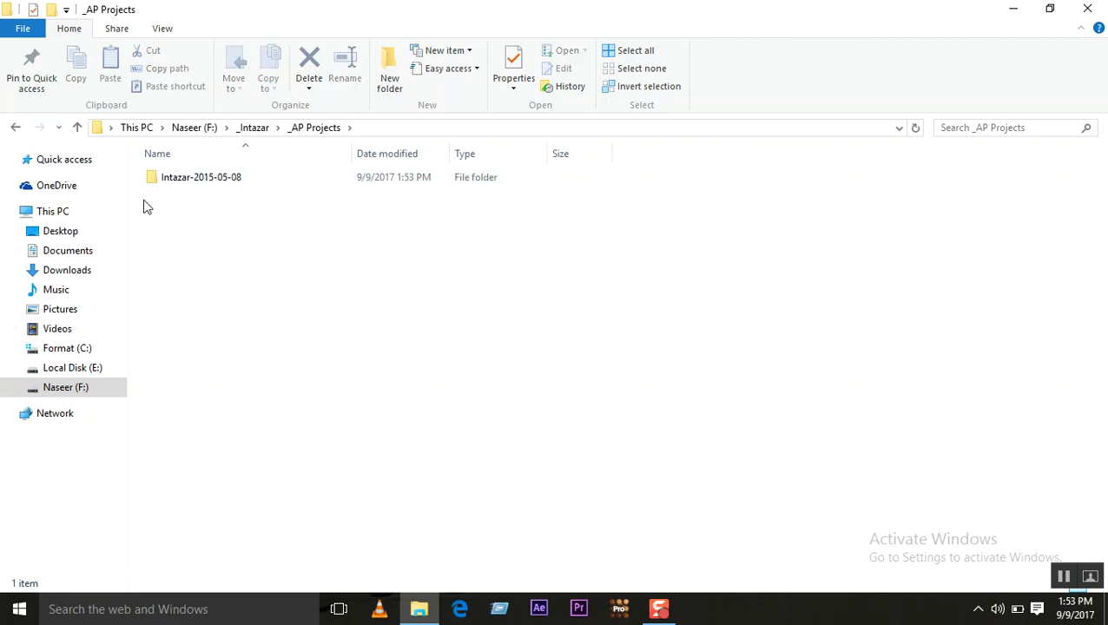
Look inside the Intazar-2015-05-08 folder, return to _AP Projects and select the dated folder there
double_click(198, 182)
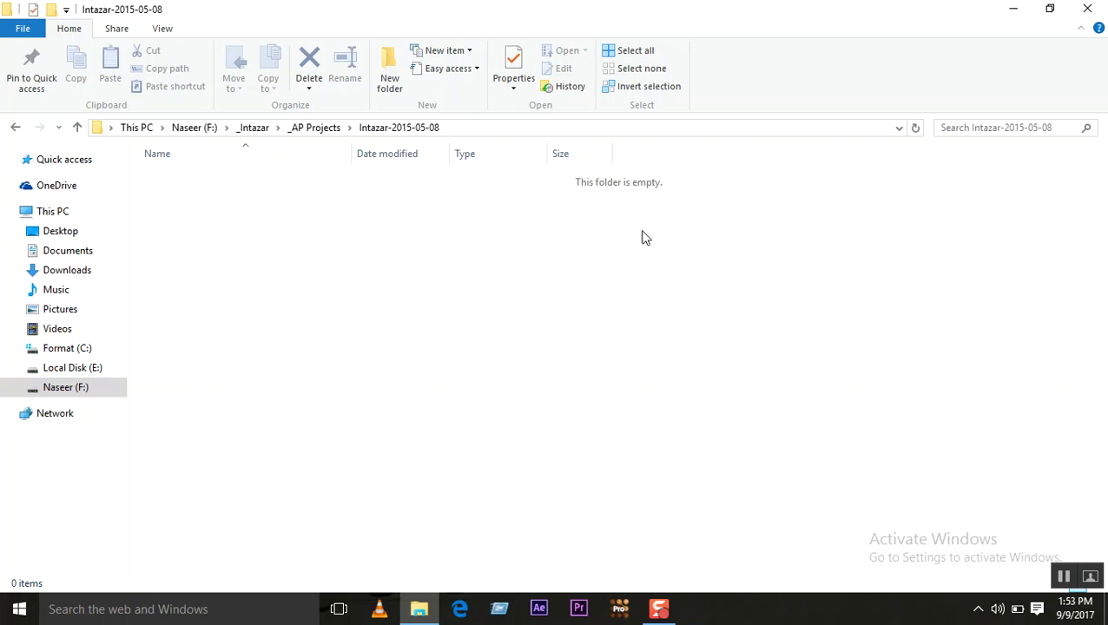
click(1064, 577)
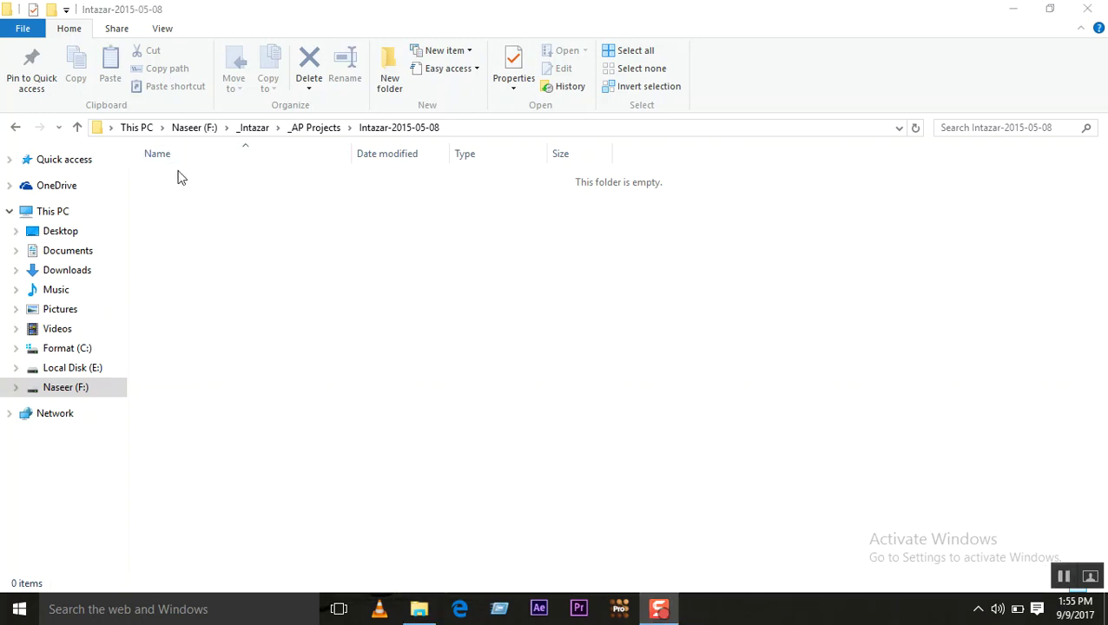
right_click(207, 175)
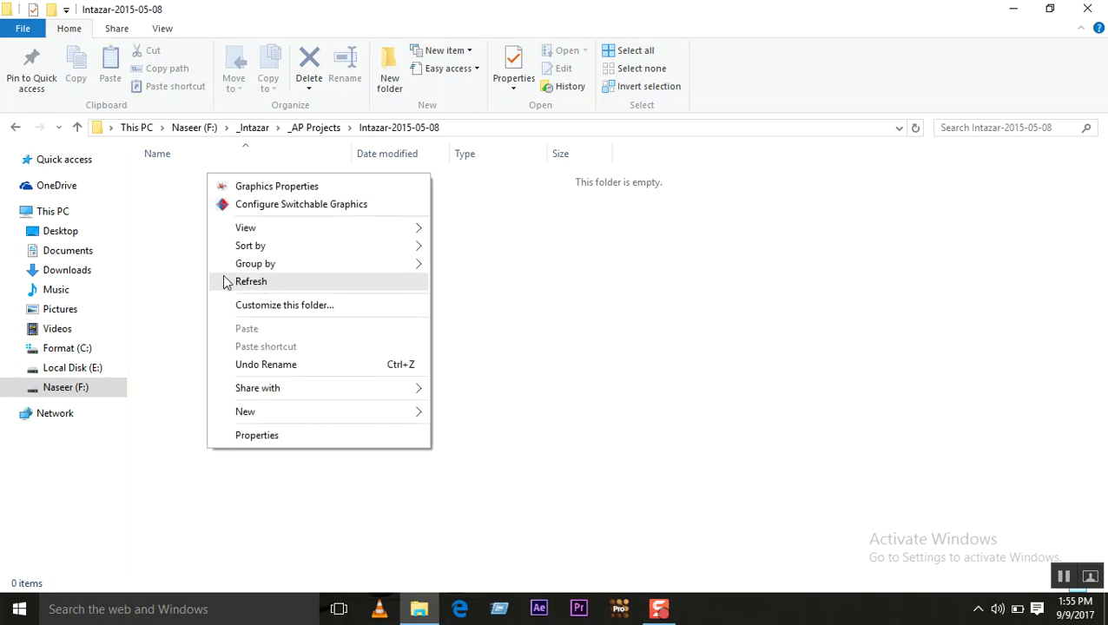
click(183, 279)
click(77, 127)
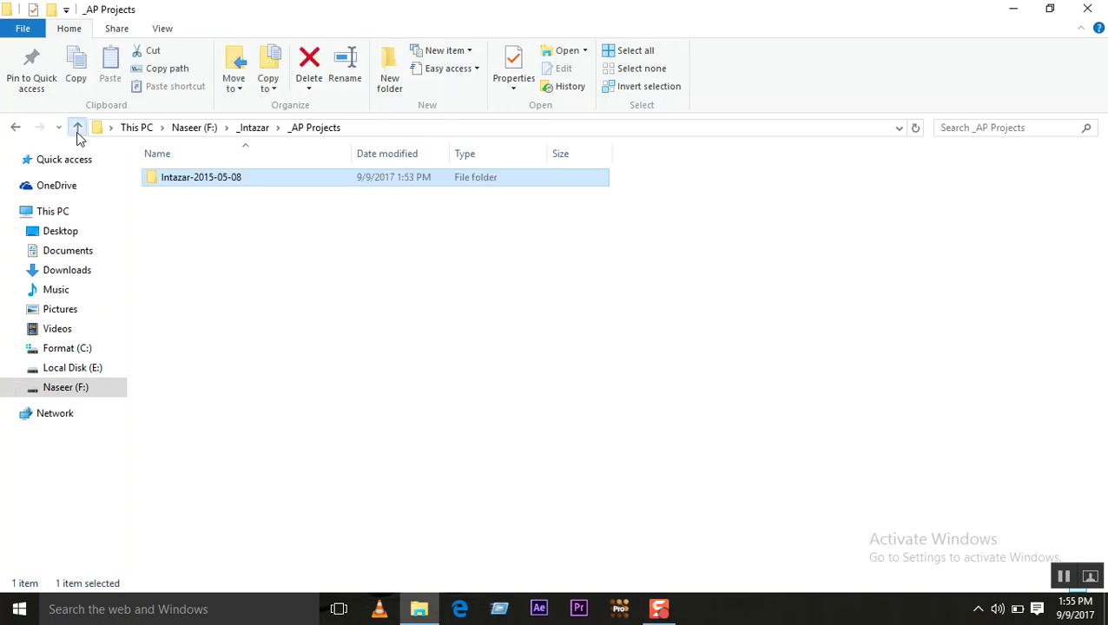
click(182, 202)
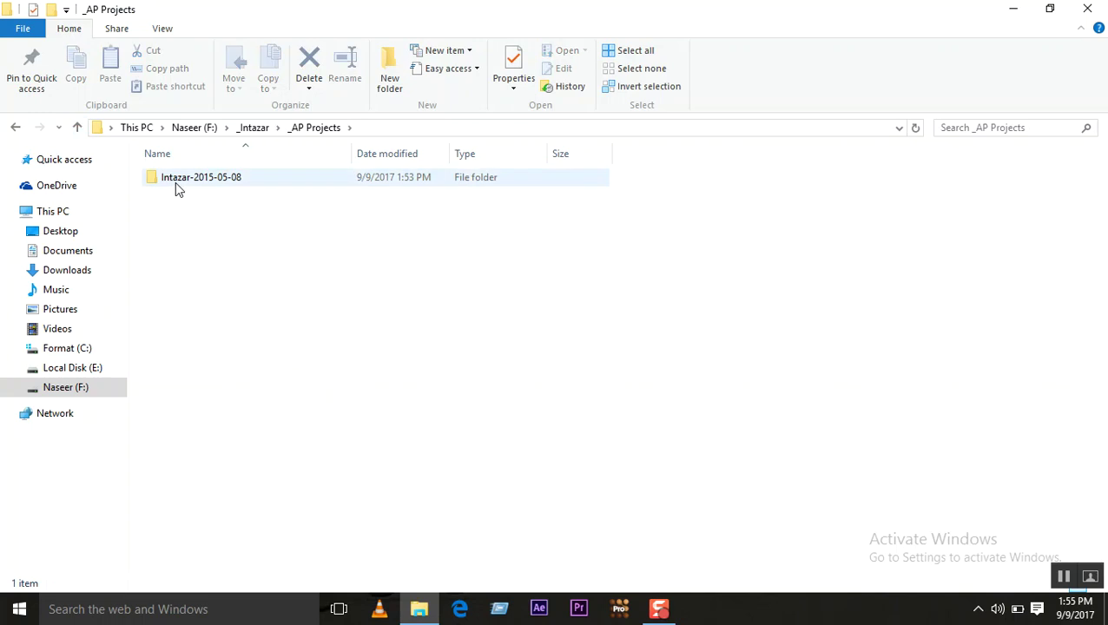
click(177, 185)
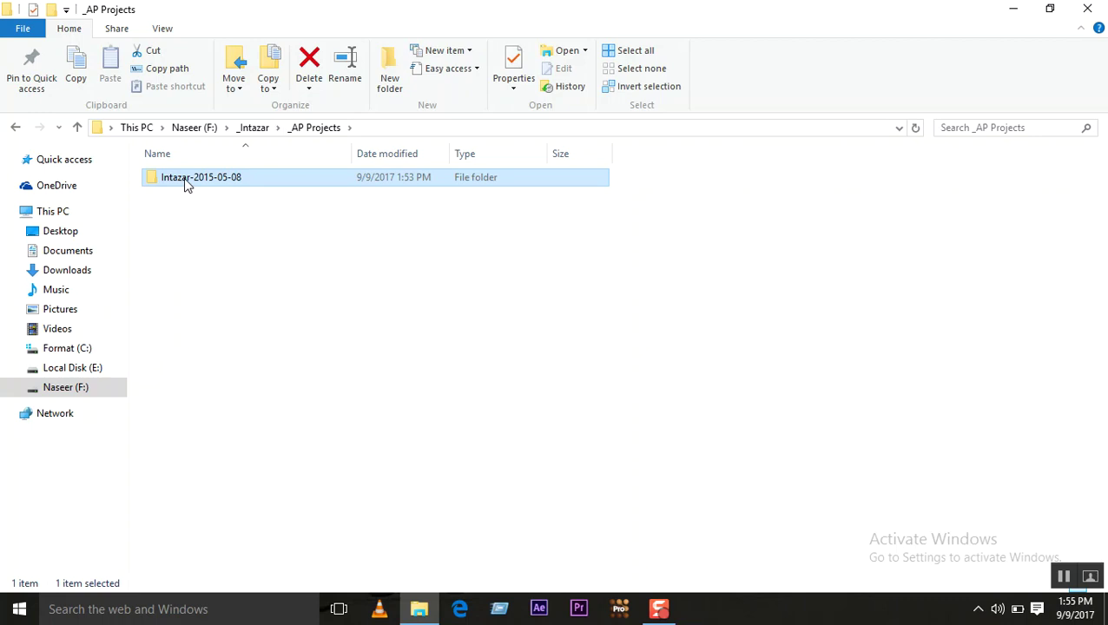
Revisit the _AP Projects folder and go back up to the parent _Intazar folder
click(77, 127)
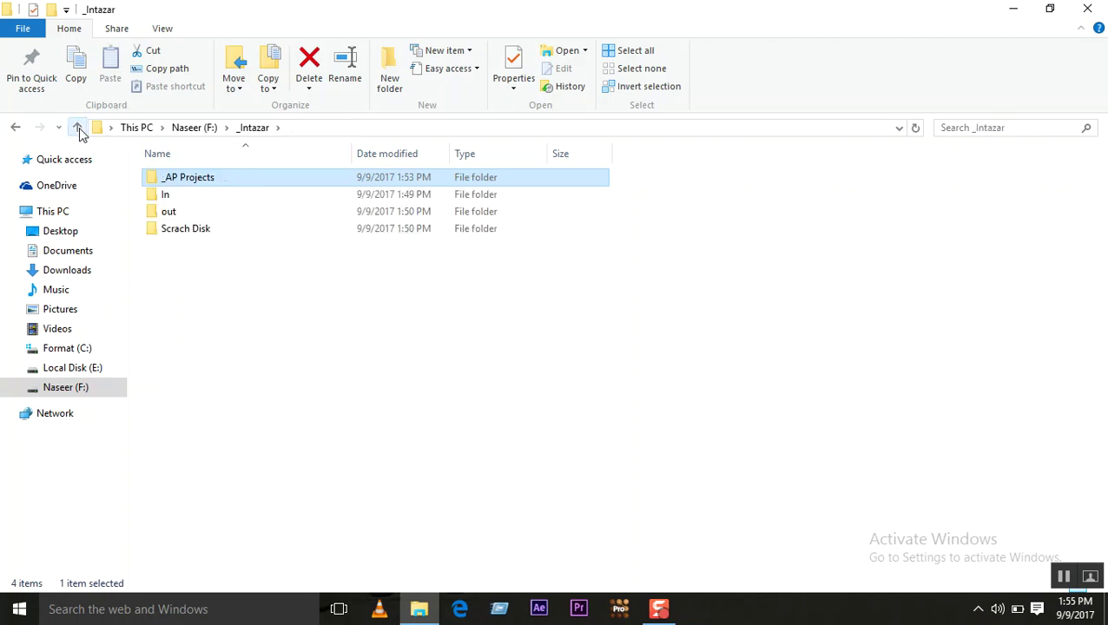
double_click(201, 179)
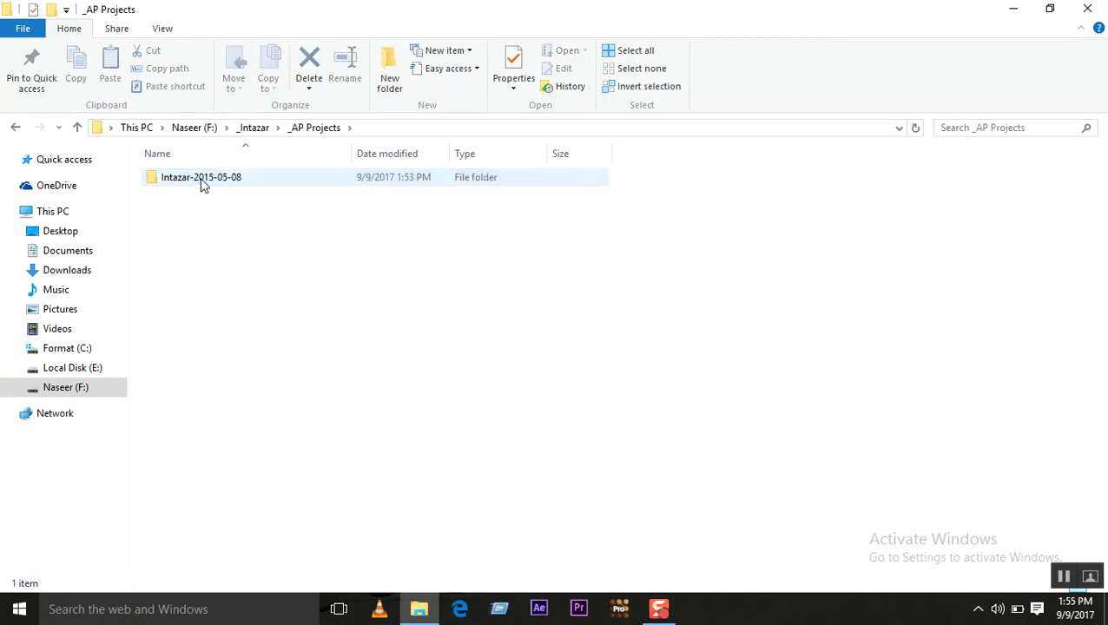
right_click(234, 223)
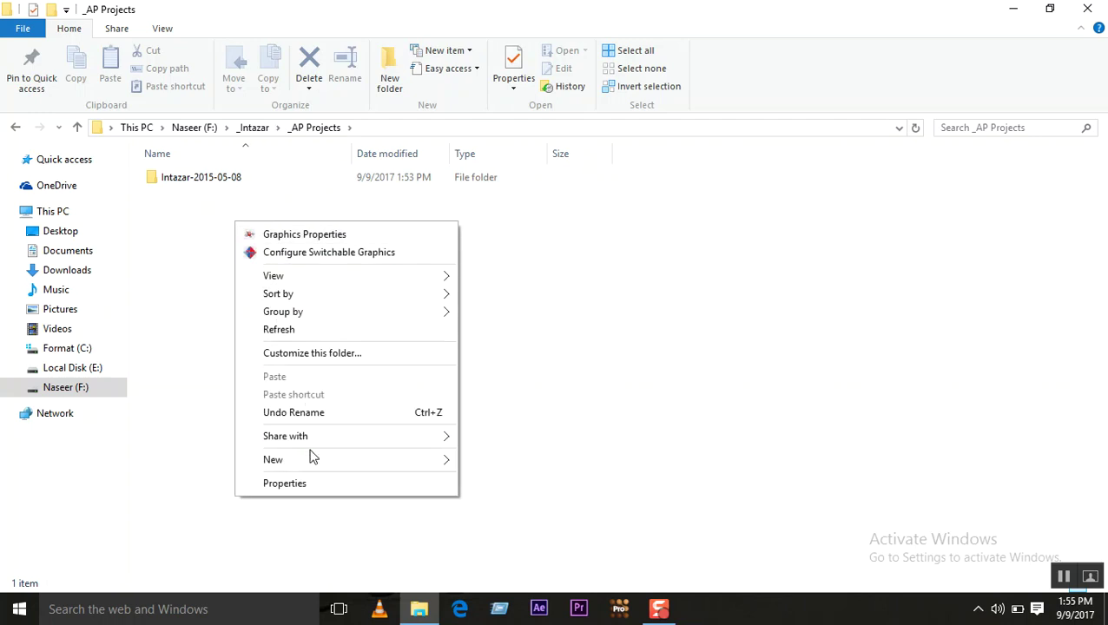
click(198, 323)
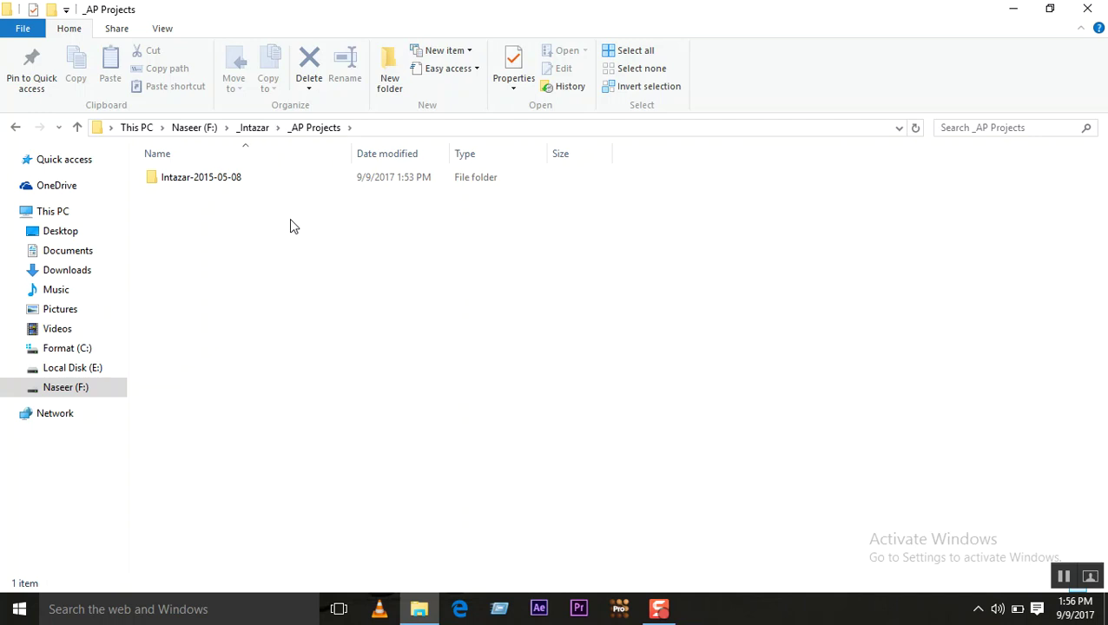
click(78, 128)
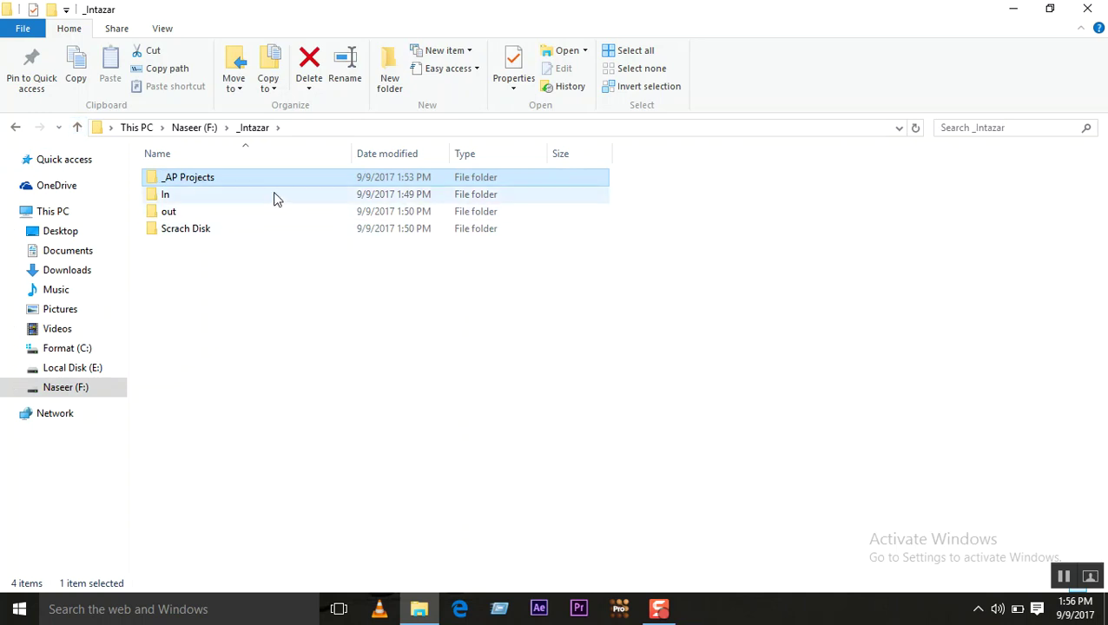
Open the In folder and create a subfolder named "videos" in it
click(169, 199)
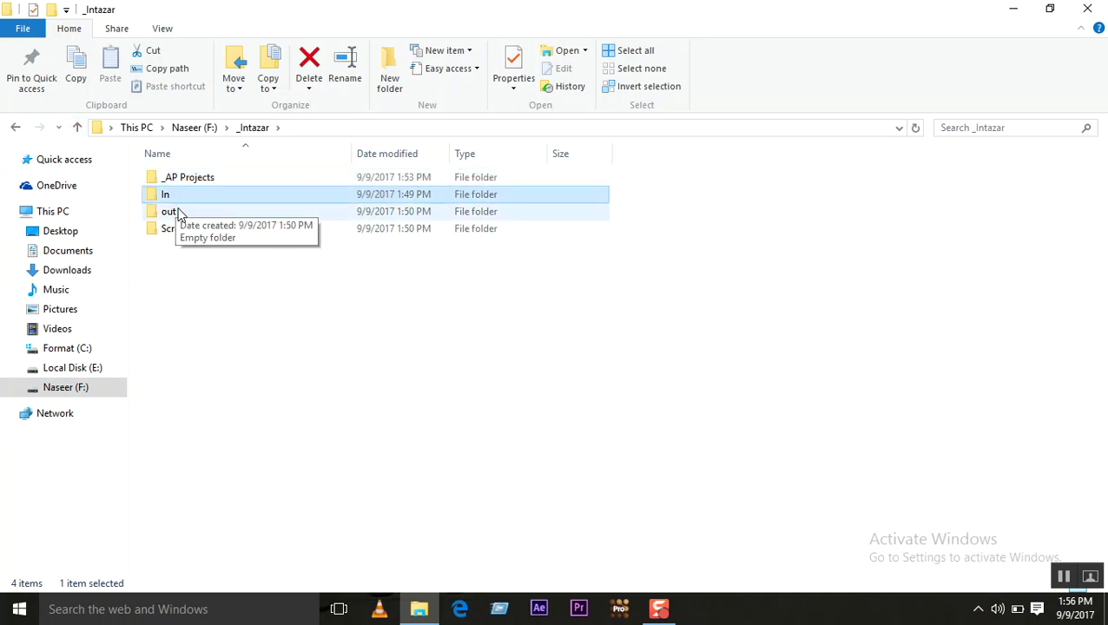
double_click(165, 198)
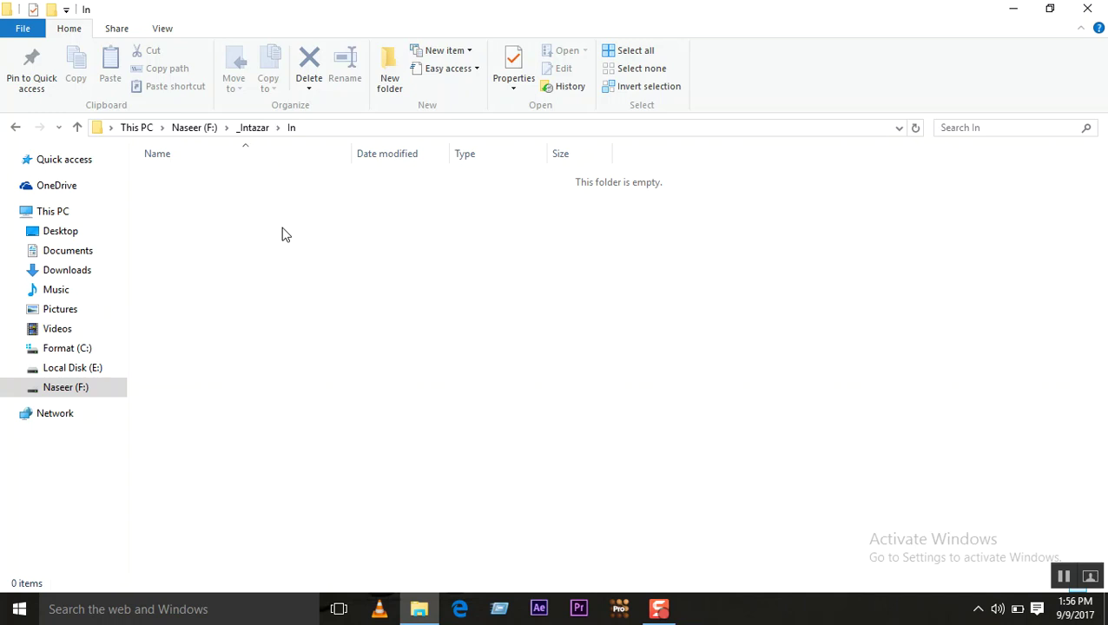
right_click(198, 216)
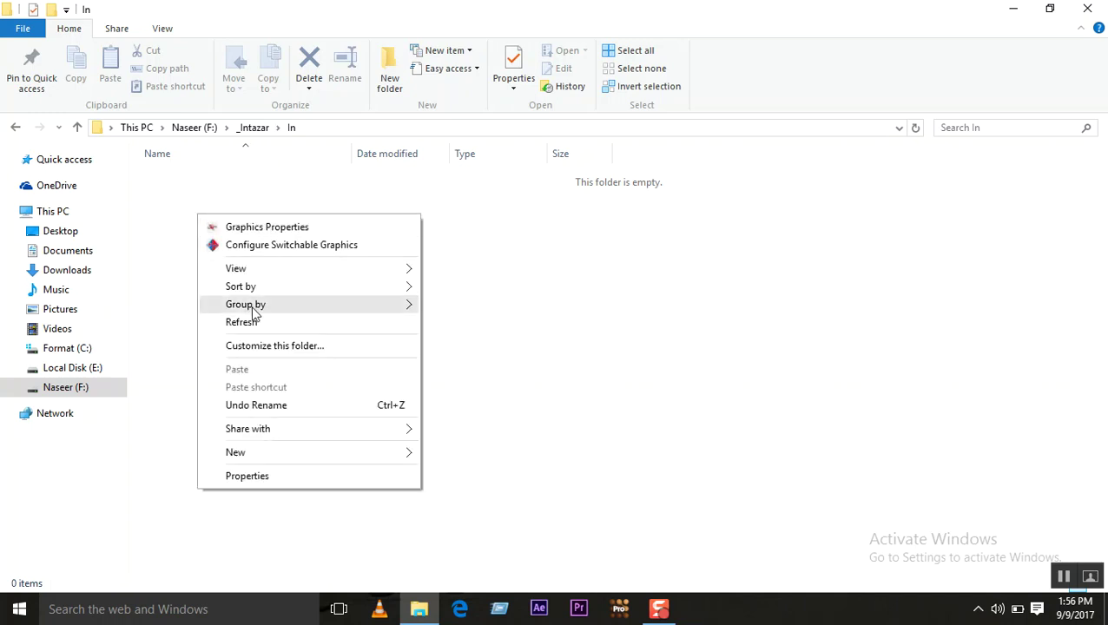
click(443, 453)
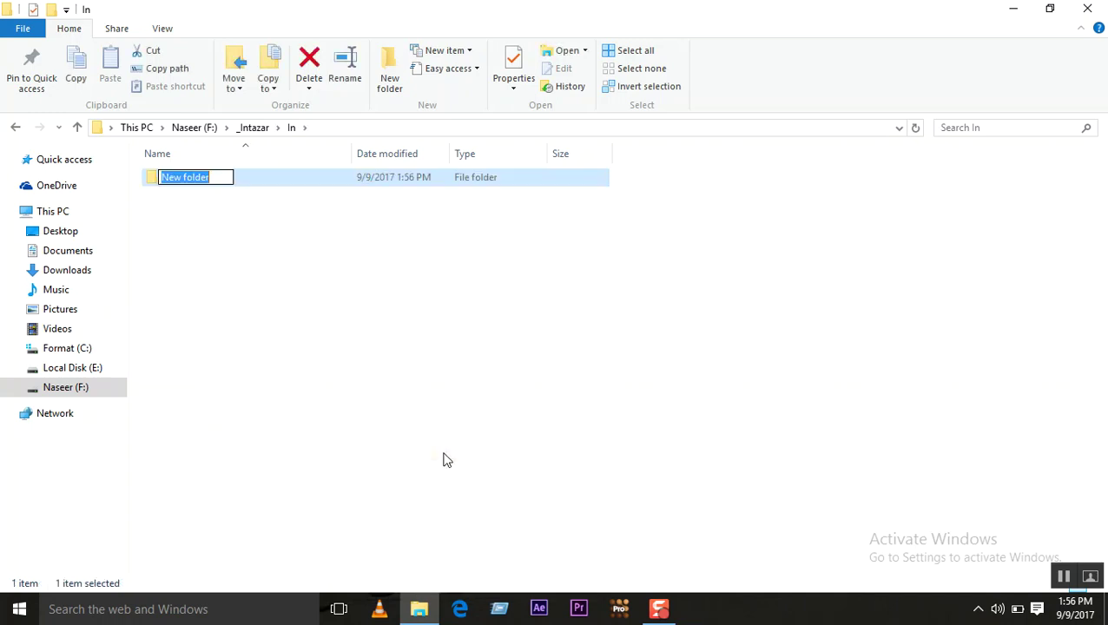
text(vid)
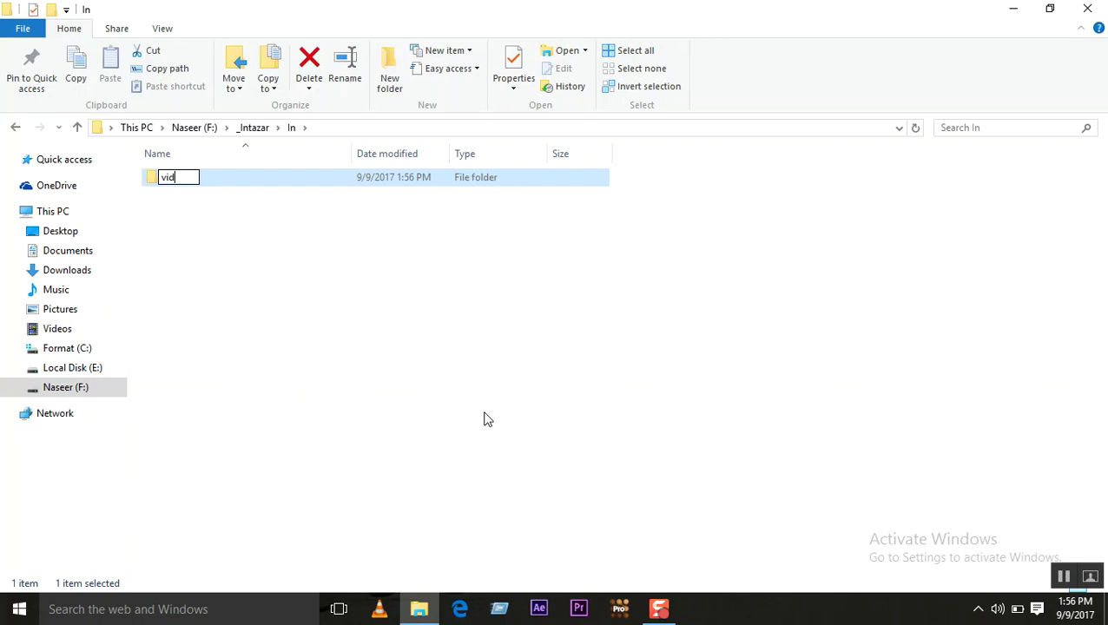
text(eos)
key(Return)
click(308, 303)
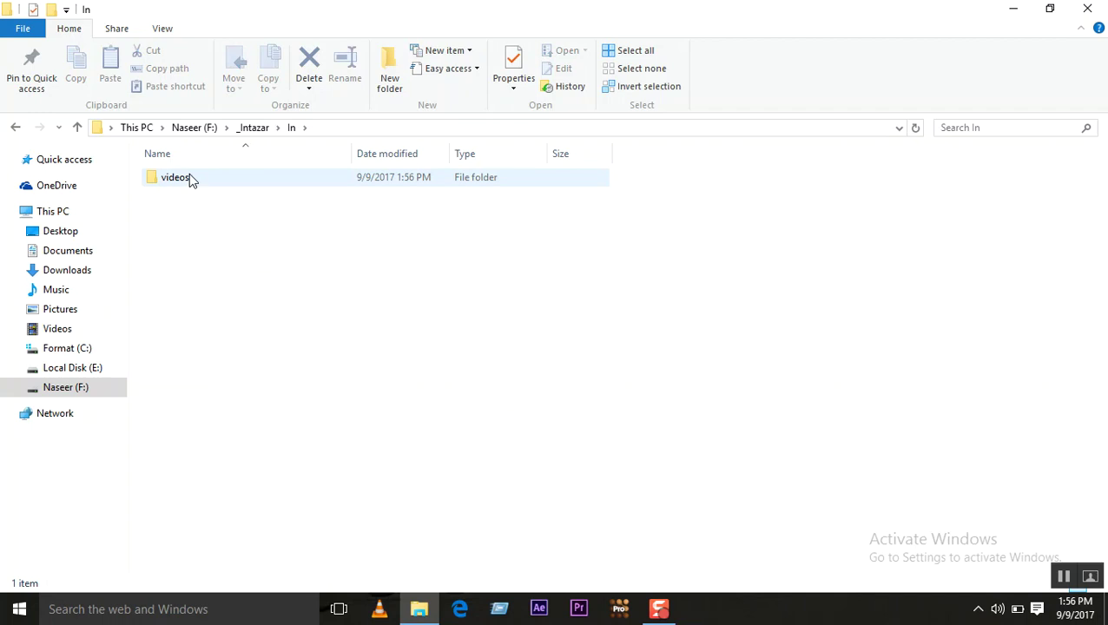
Create a second subfolder named "Audio" inside the In folder
right_click(227, 201)
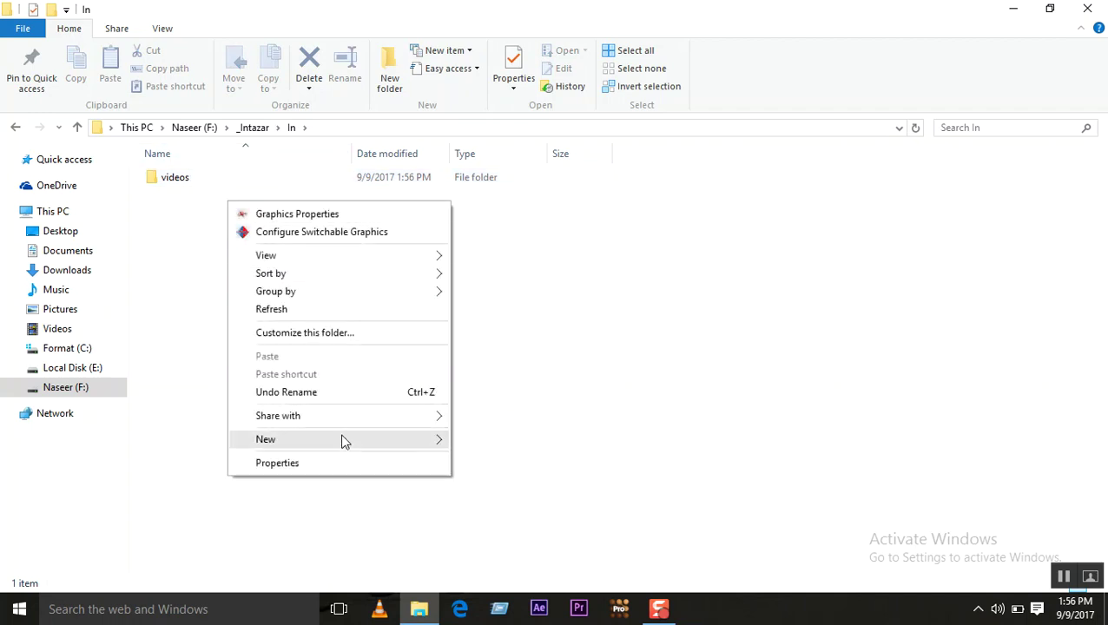
mouse_move(343, 440)
click(474, 440)
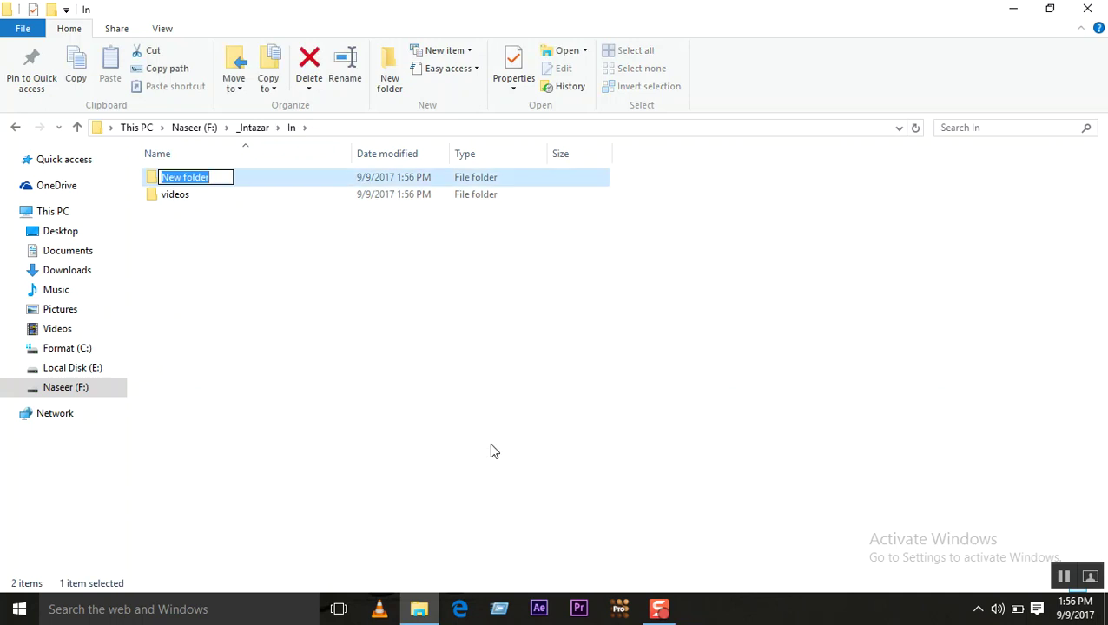
text(Audio)
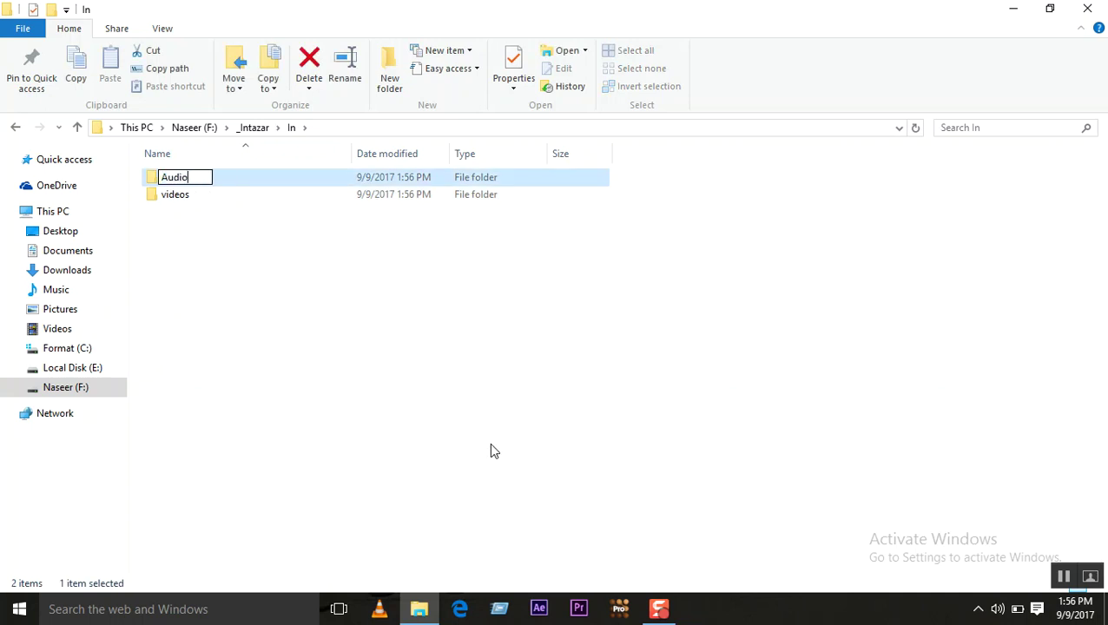
click(382, 352)
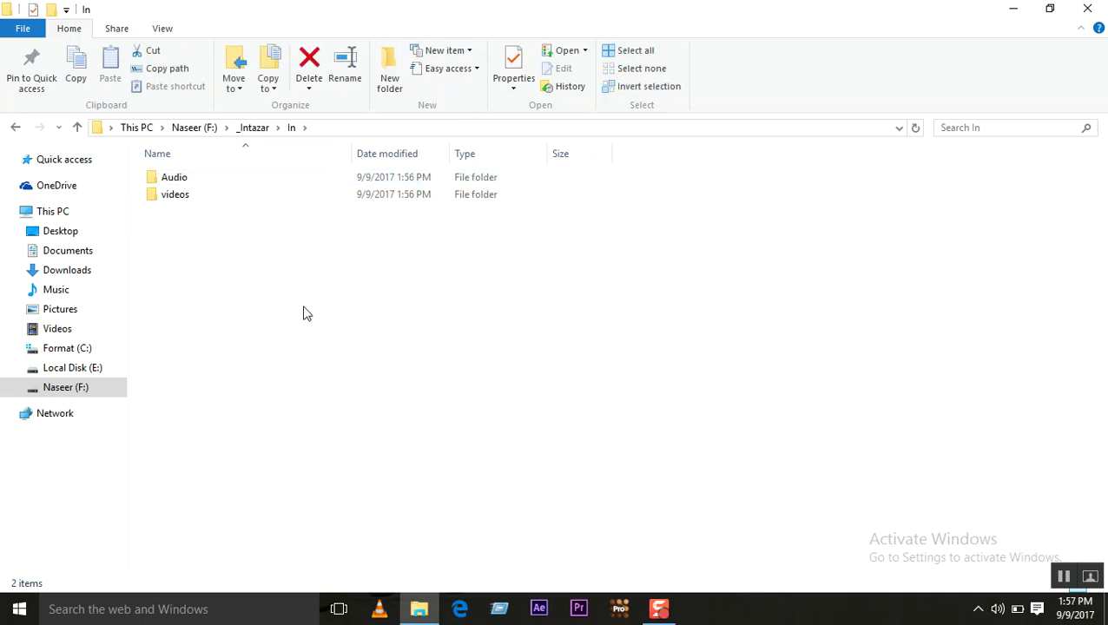
Create a third subfolder named "photos" inside the In folder
right_click(231, 262)
mouse_move(433, 502)
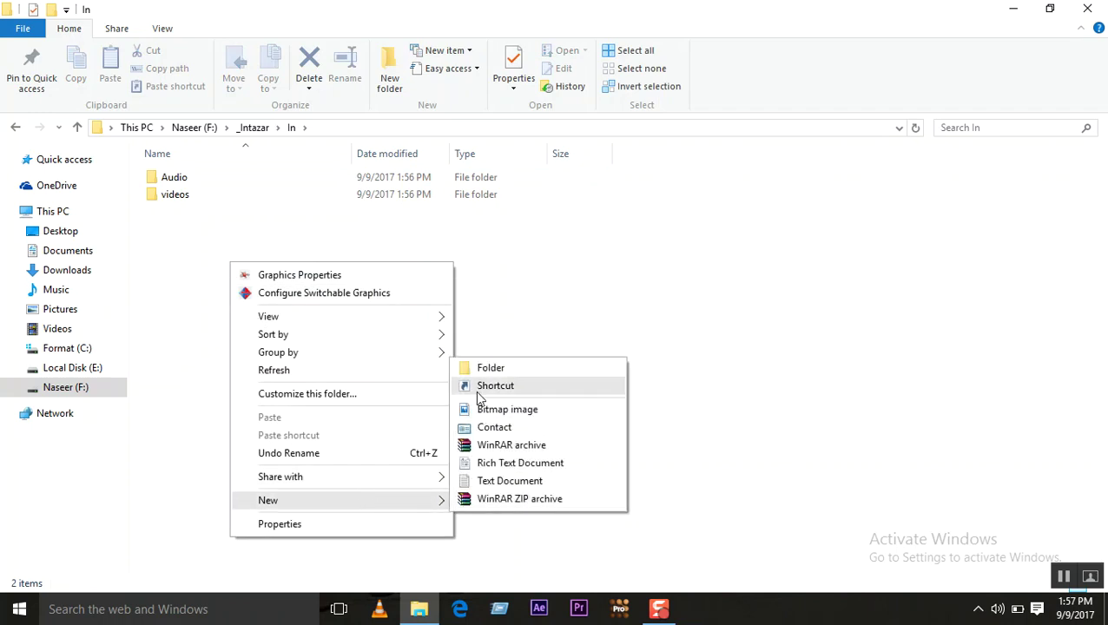
click(486, 369)
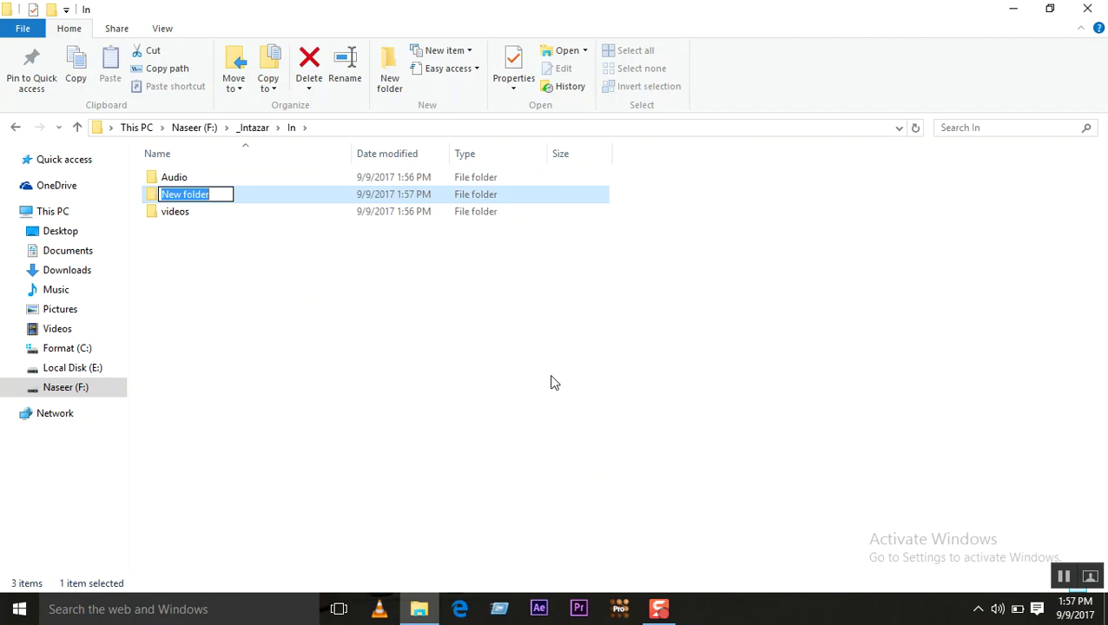
text(photos)
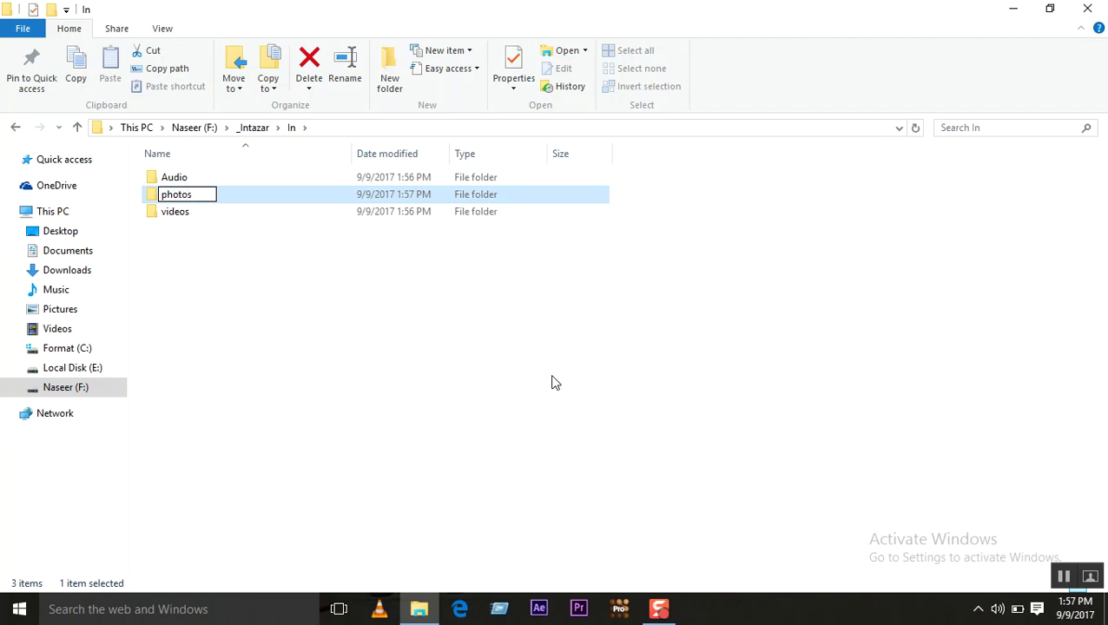
click(243, 286)
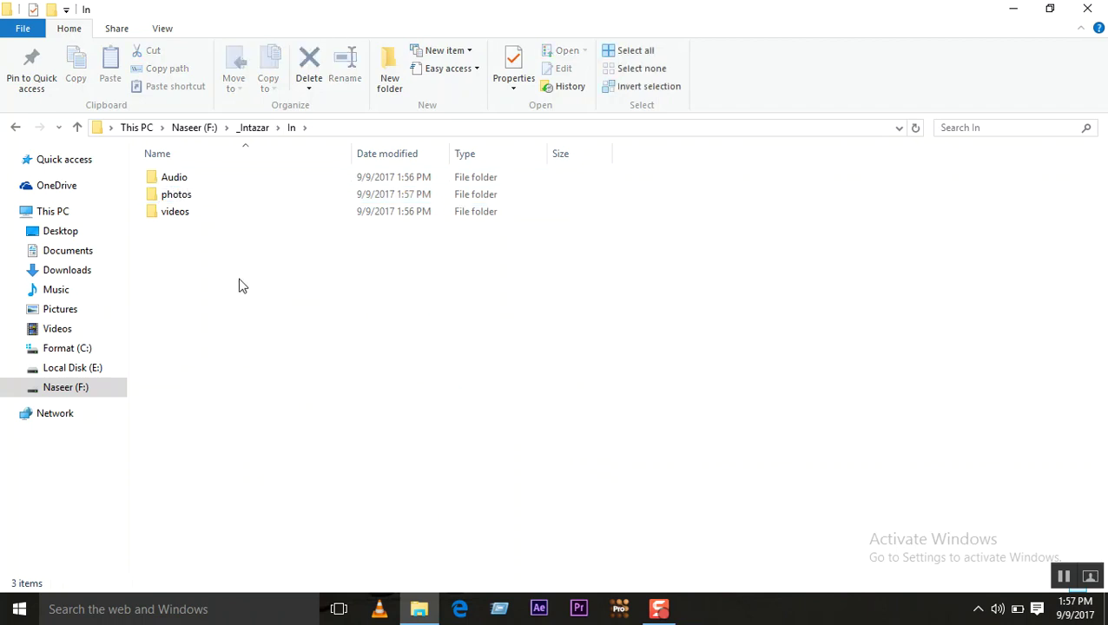
right_click(227, 278)
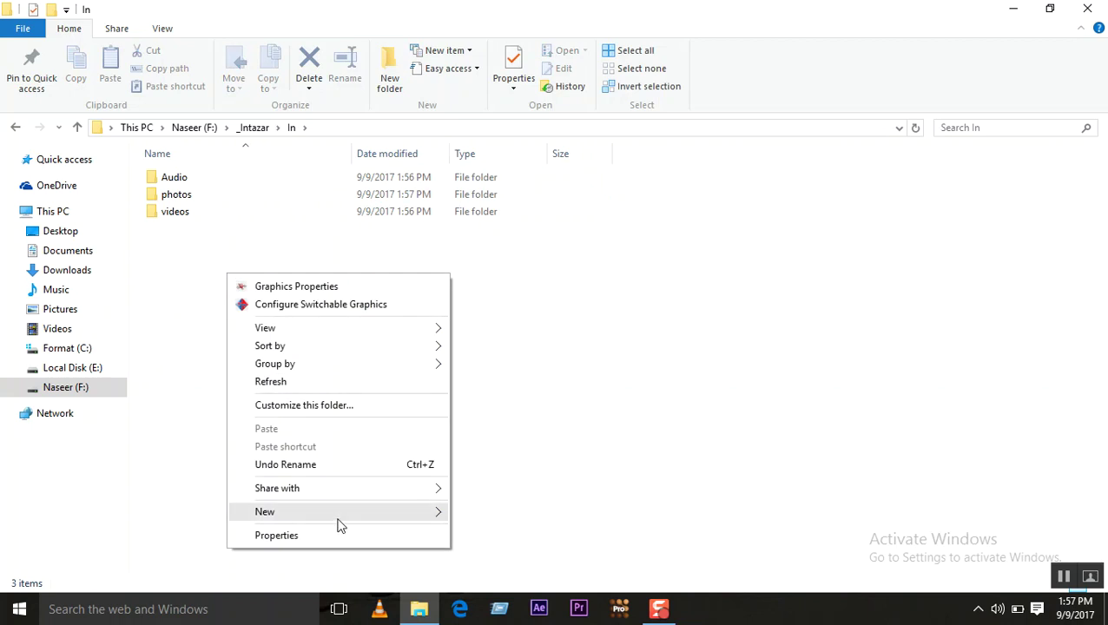
mouse_move(420, 519)
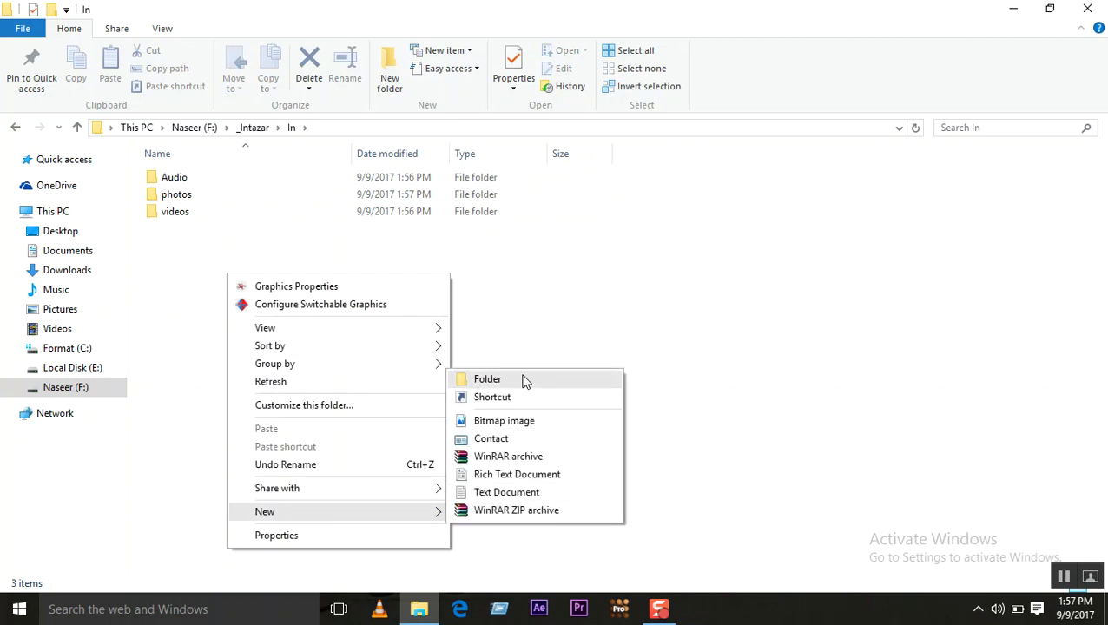
click(183, 279)
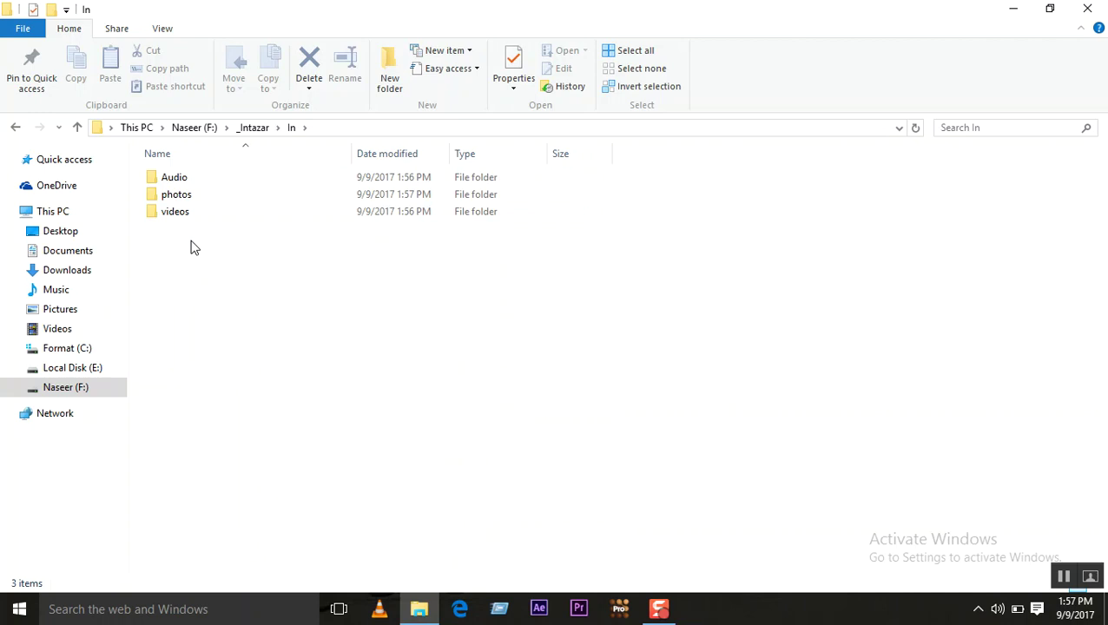
Open the videos folder and create a subfolder named "Scene no 1" in it
click(171, 215)
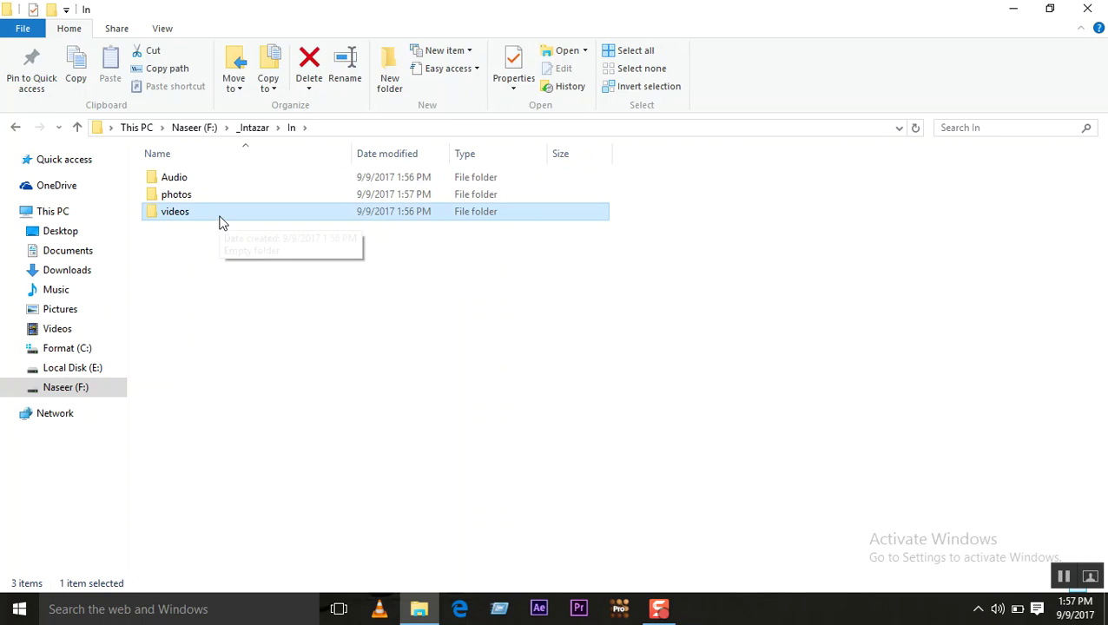
double_click(169, 218)
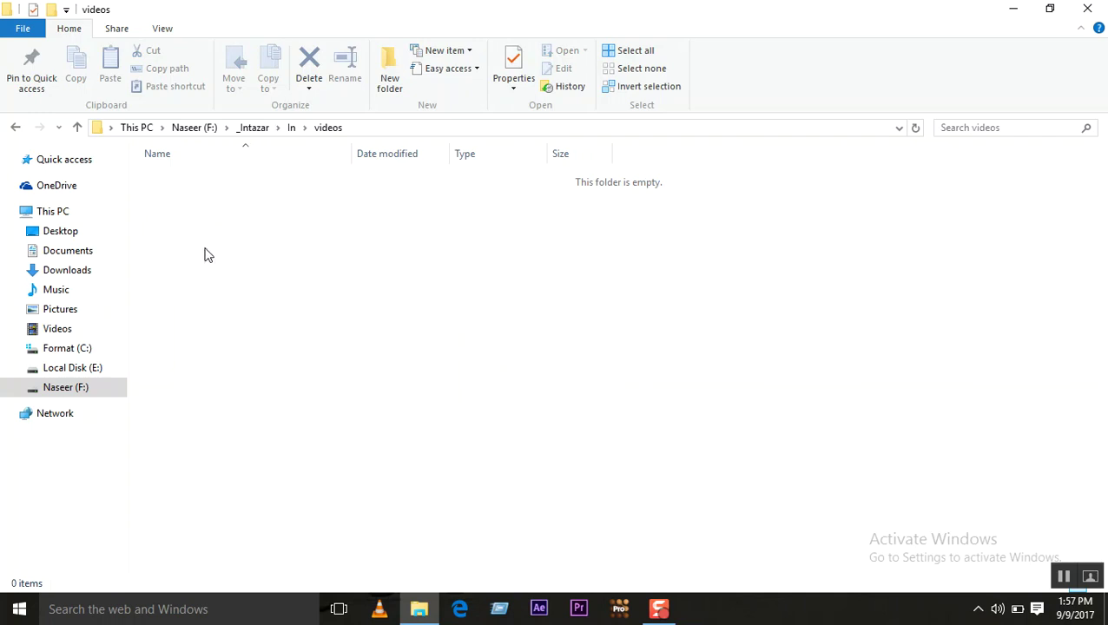
right_click(205, 250)
mouse_move(377, 494)
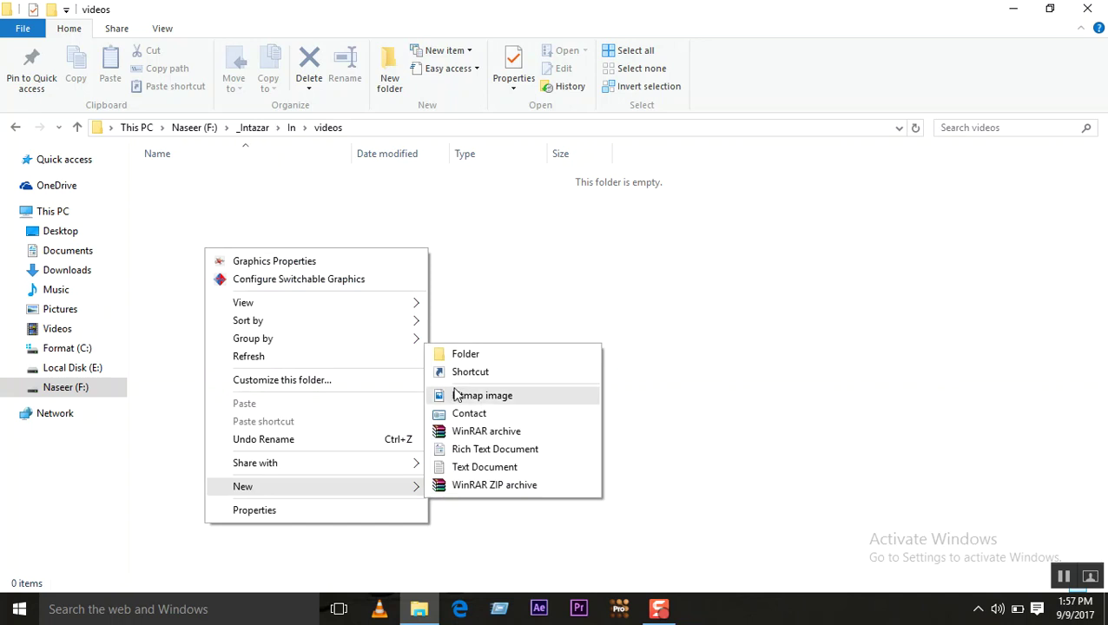
click(462, 354)
text(S)
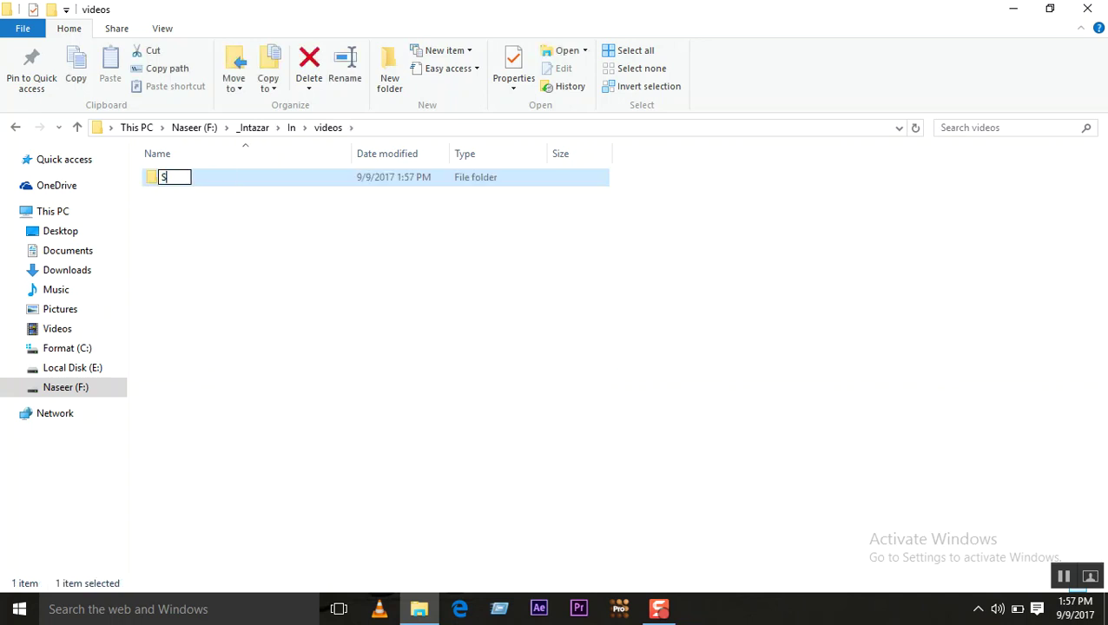
text(cene no )
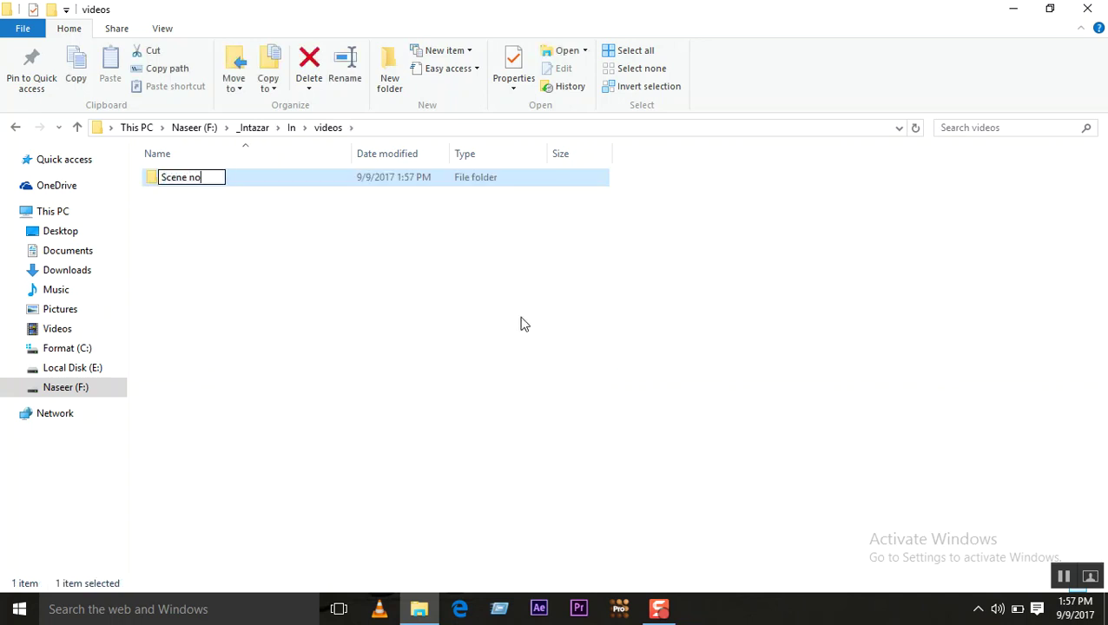
text(1)
click(345, 304)
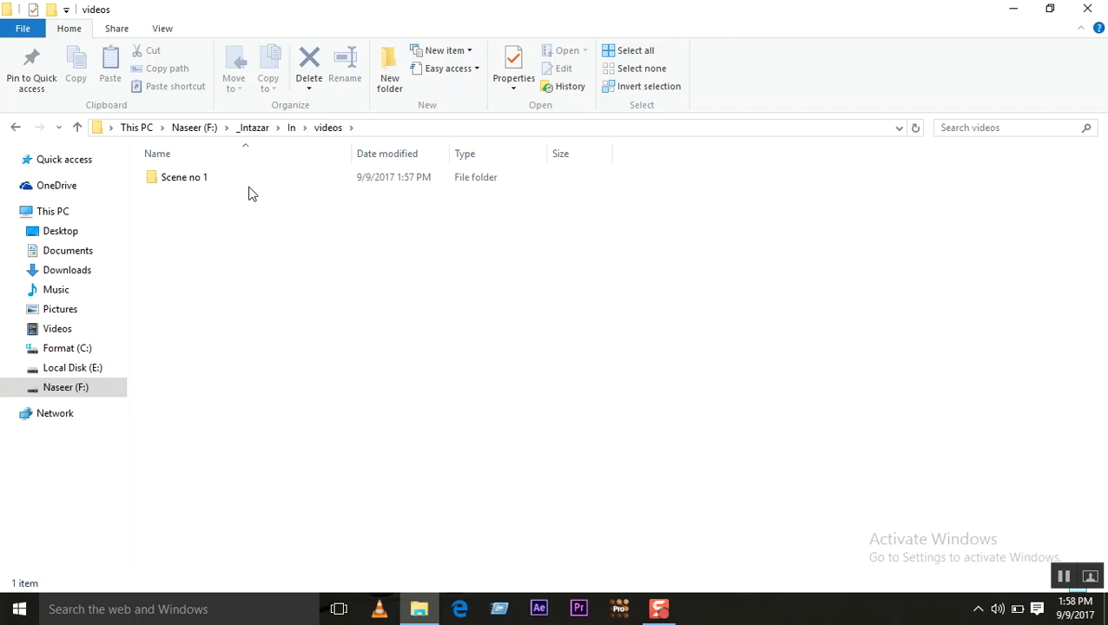
Create another subfolder named "scene 2" inside the videos folder
right_click(203, 214)
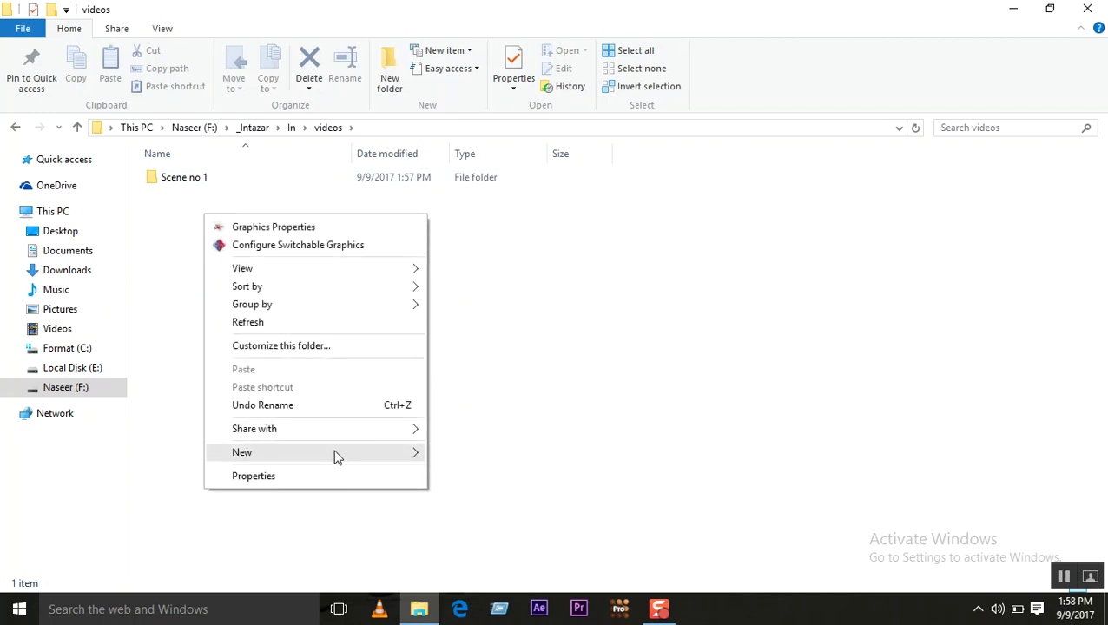
mouse_move(333, 452)
click(443, 452)
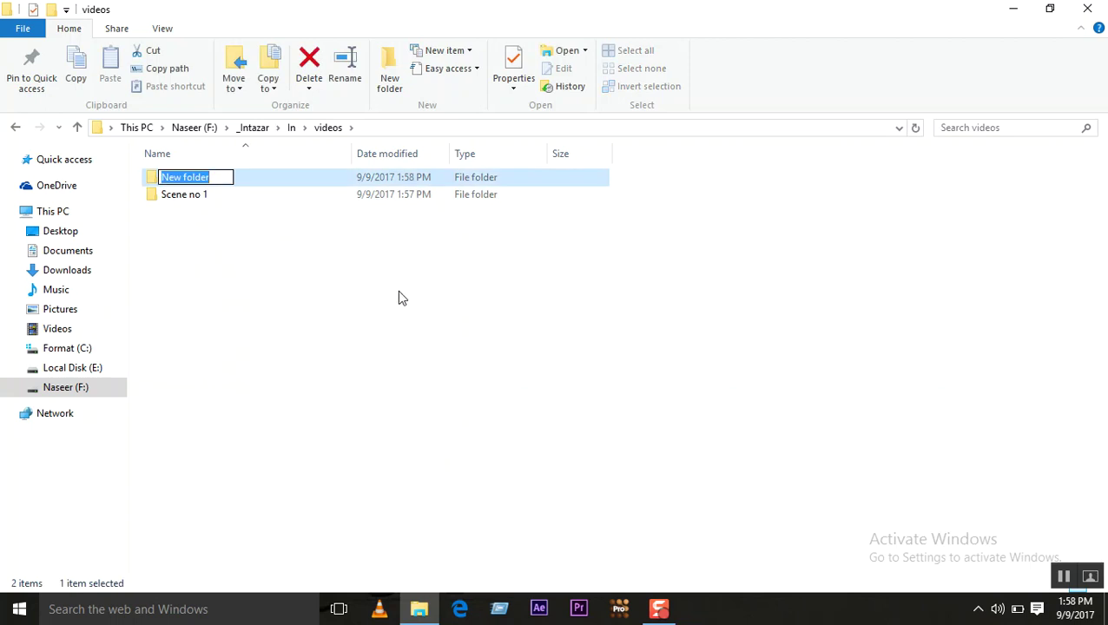
text(scene 2)
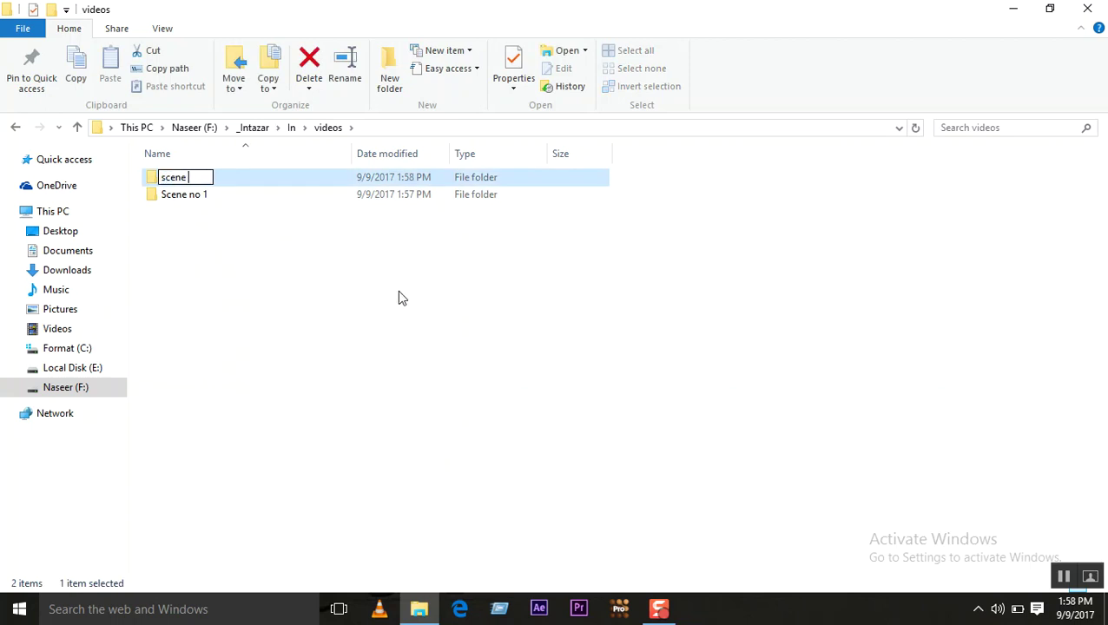
click(270, 288)
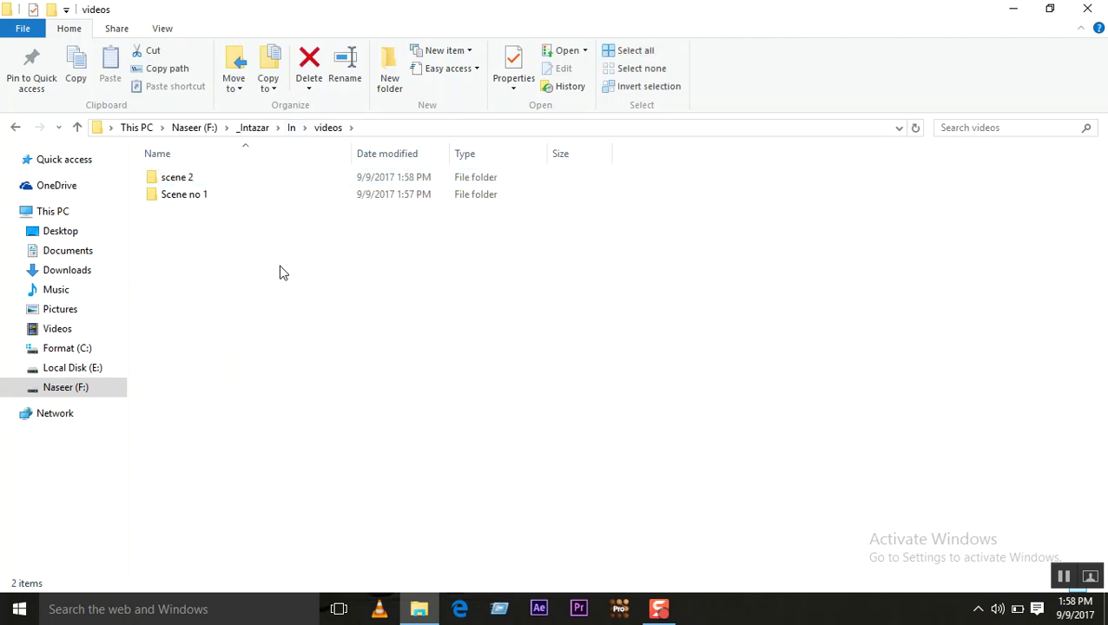
Copy the Scene no 1 folder and paste a duplicate of it into the videos folder
right_click(213, 250)
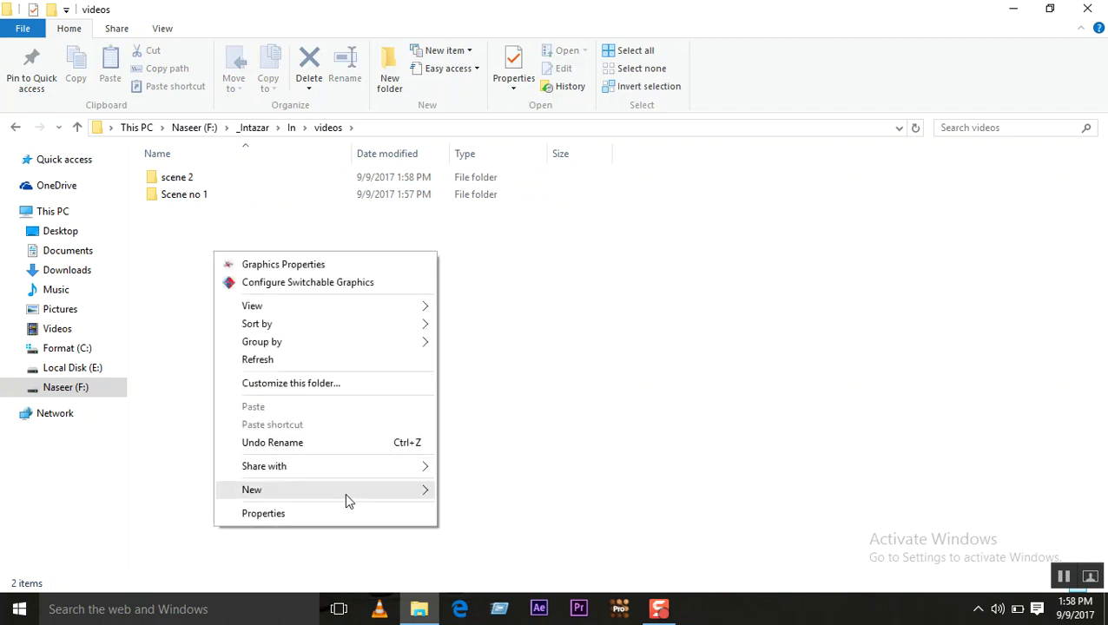
mouse_move(345, 490)
click(181, 203)
right_click(176, 199)
click(193, 326)
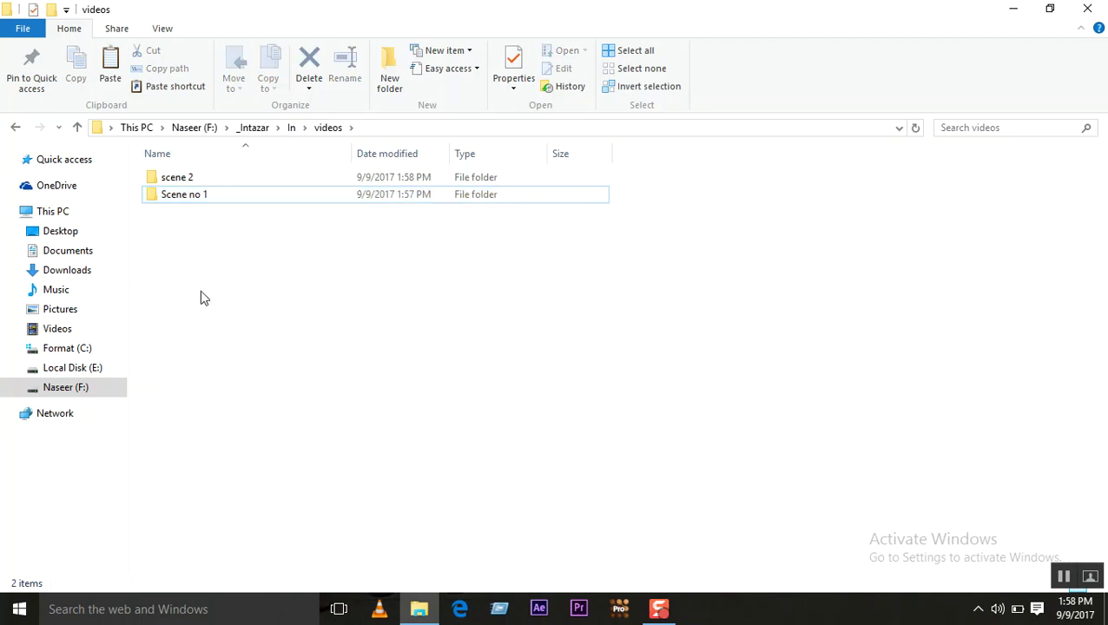
right_click(201, 284)
click(243, 440)
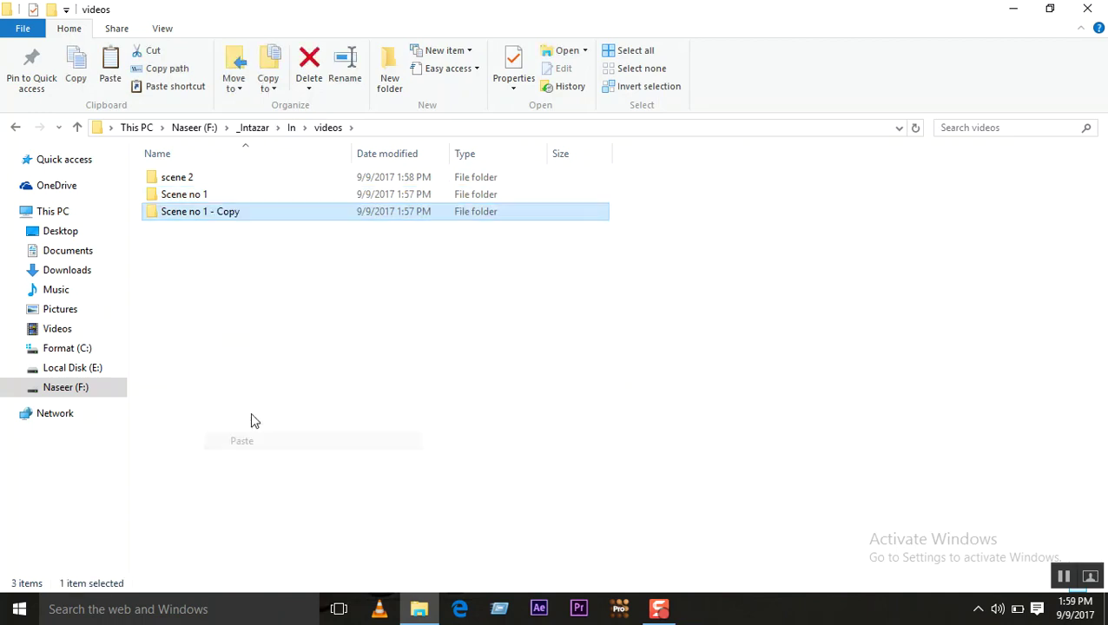
Rename the duplicated Scene no 1 folder as "Scene no 3"
click(219, 220)
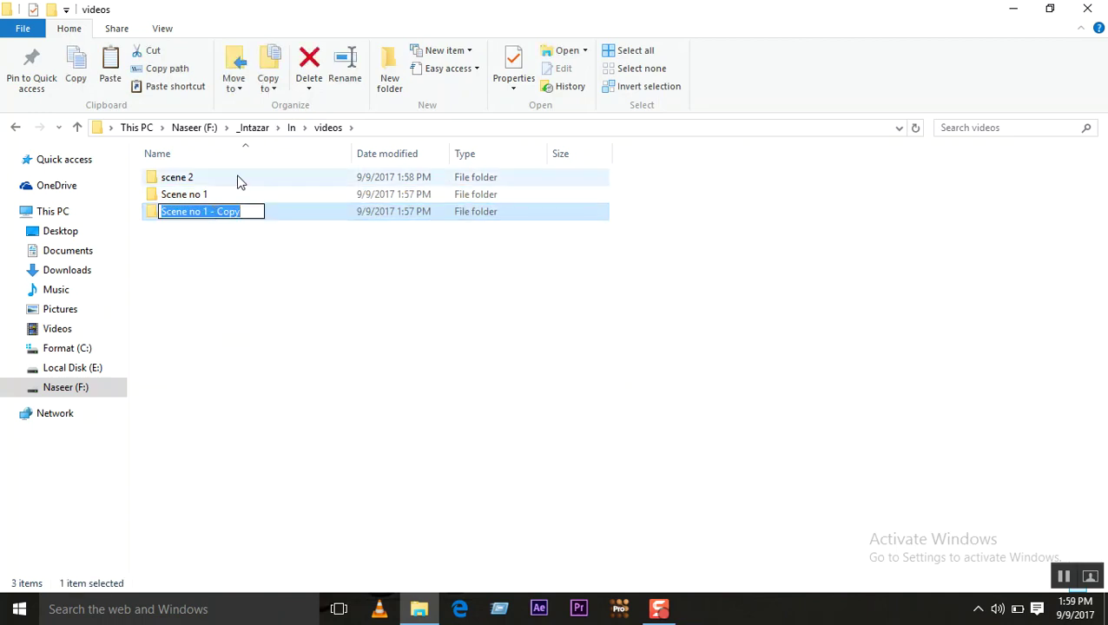
click(254, 211)
key(BackSpace)
key(BackSpace)
key(BackSpace)
key(BackSpace)
key(BackSpace)
key(BackSpace)
key(BackSpace)
text(3)
Paste another duplicate of the Scene no 1 folder and rename it "Scene no 4"
right_click(212, 246)
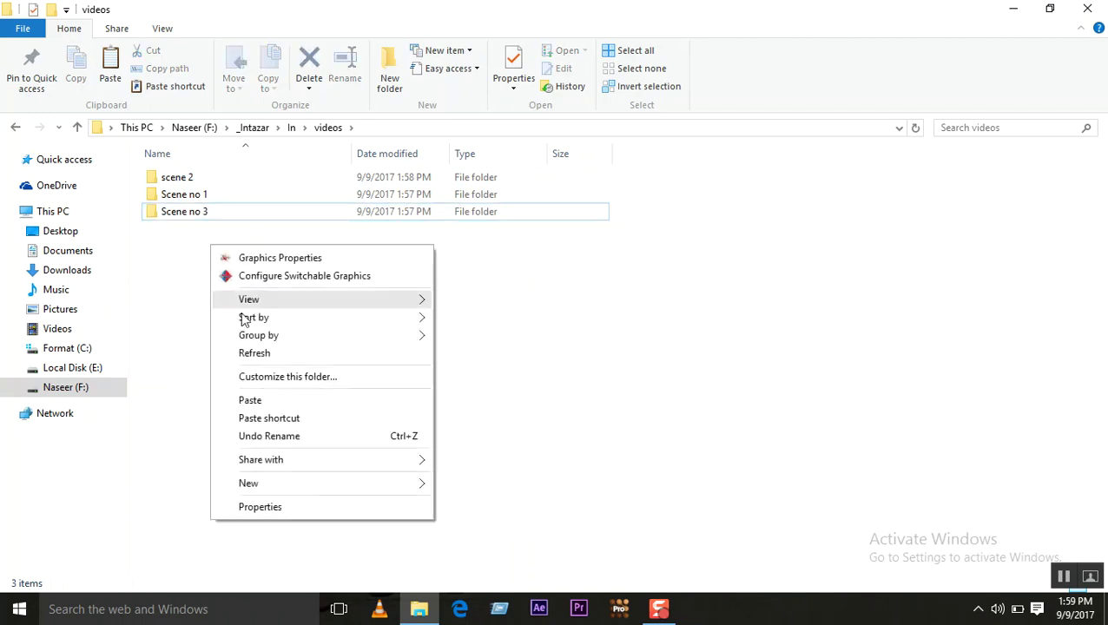
click(254, 401)
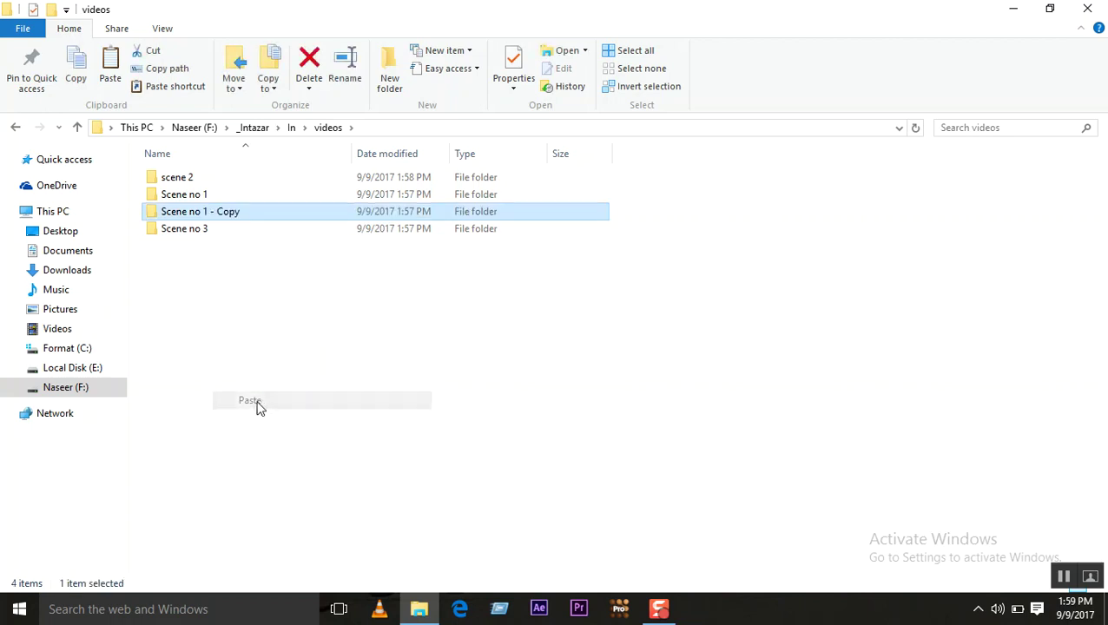
click(228, 213)
drag(246, 213, 206, 211)
text(4)
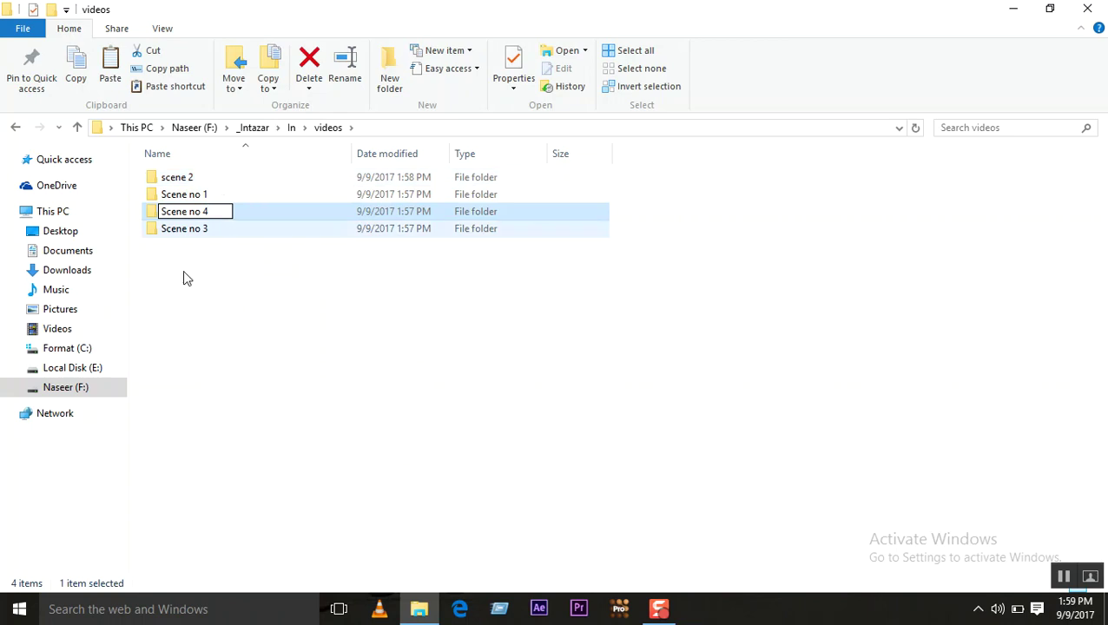
click(222, 321)
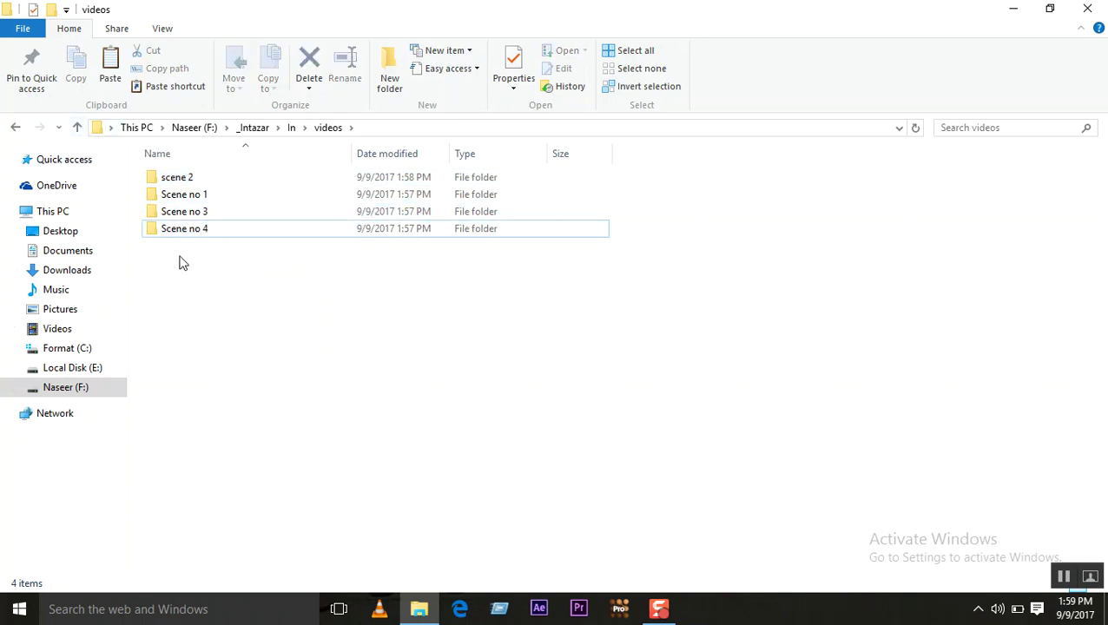
click(189, 179)
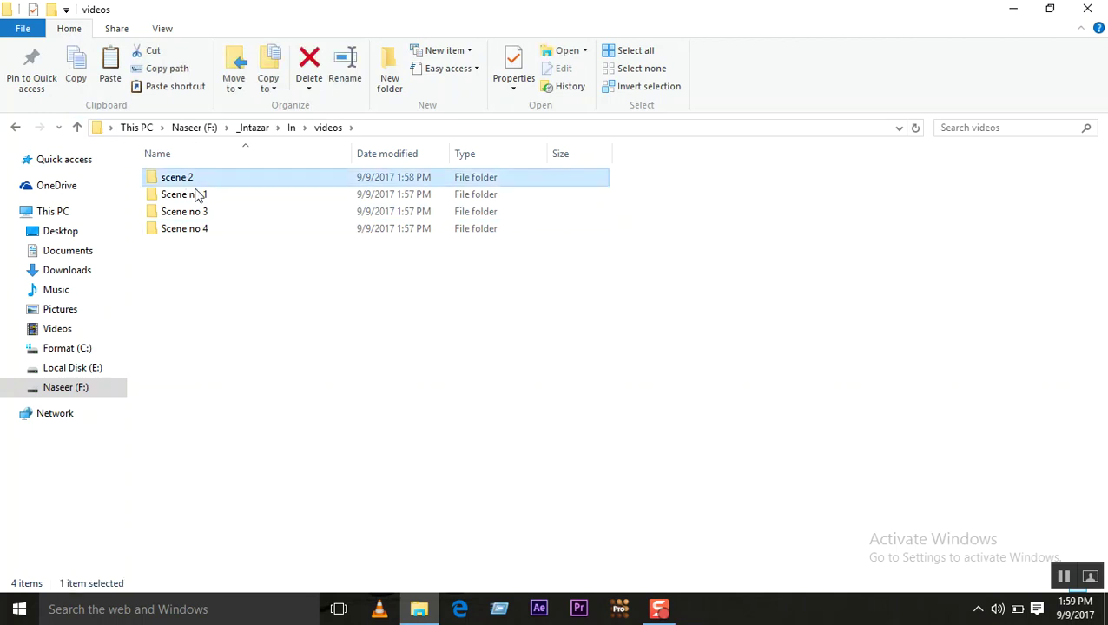
key(F2)
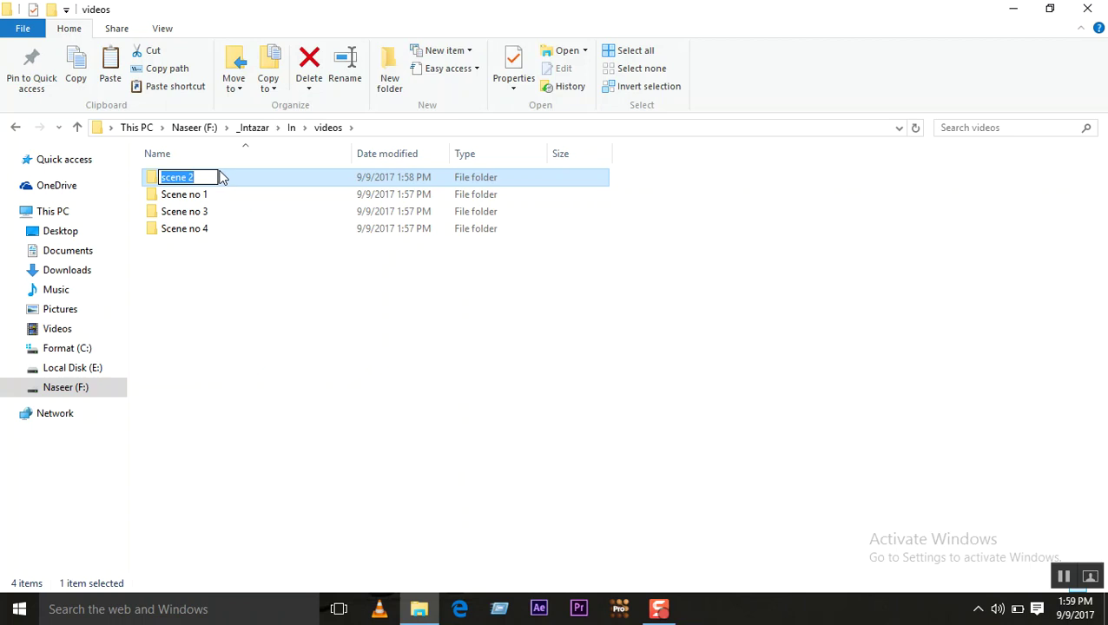
click(213, 247)
Delete the "scene 2" folder and paste another duplicate of the Scene no 1 folder into the videos folder
click(165, 184)
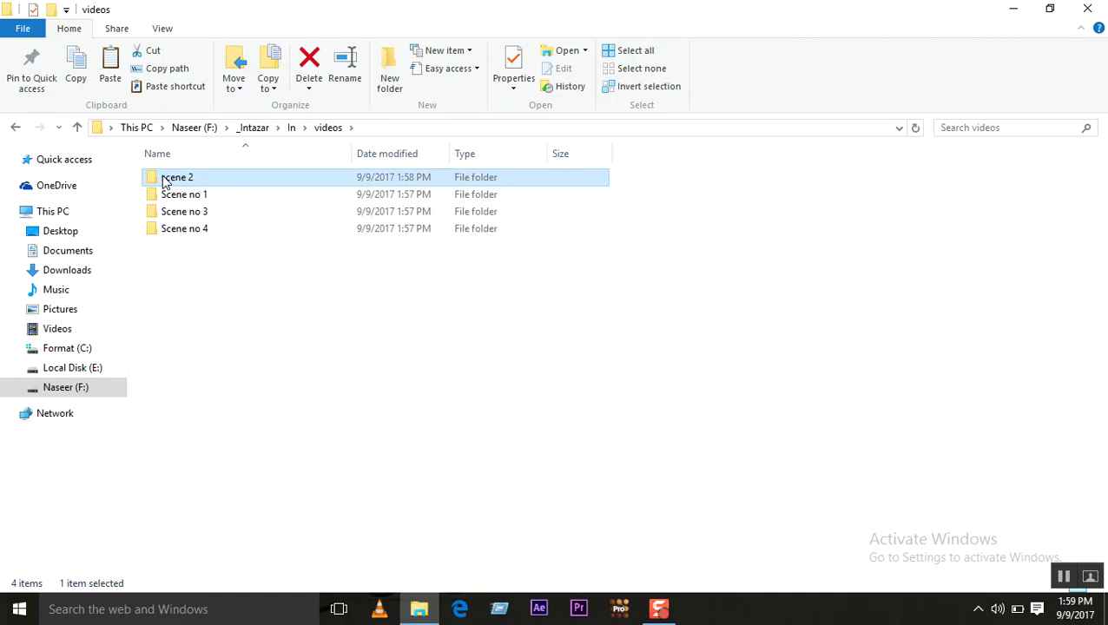
key(Delete)
right_click(193, 249)
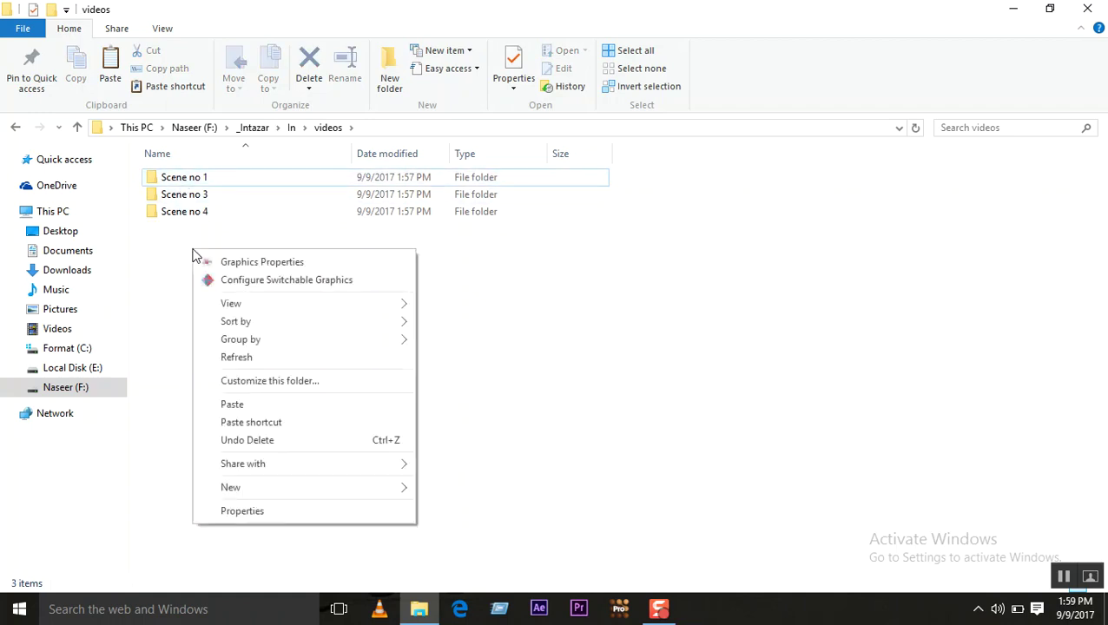
click(248, 405)
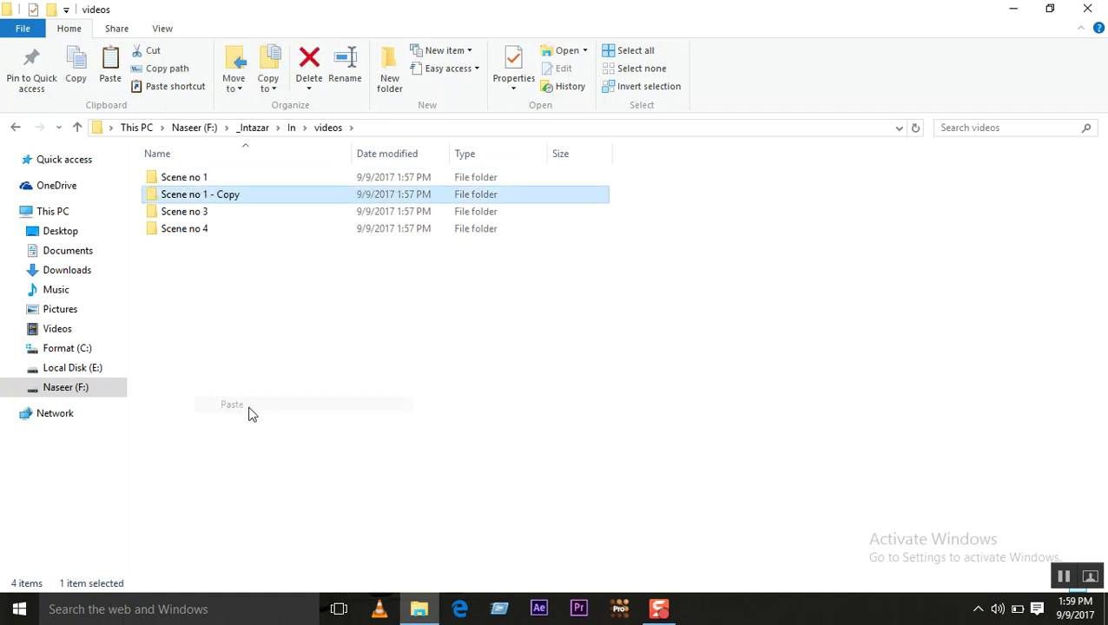
Rename the duplicated Scene no 1 folder as "Scene no 2"
click(236, 198)
drag(202, 194, 252, 194)
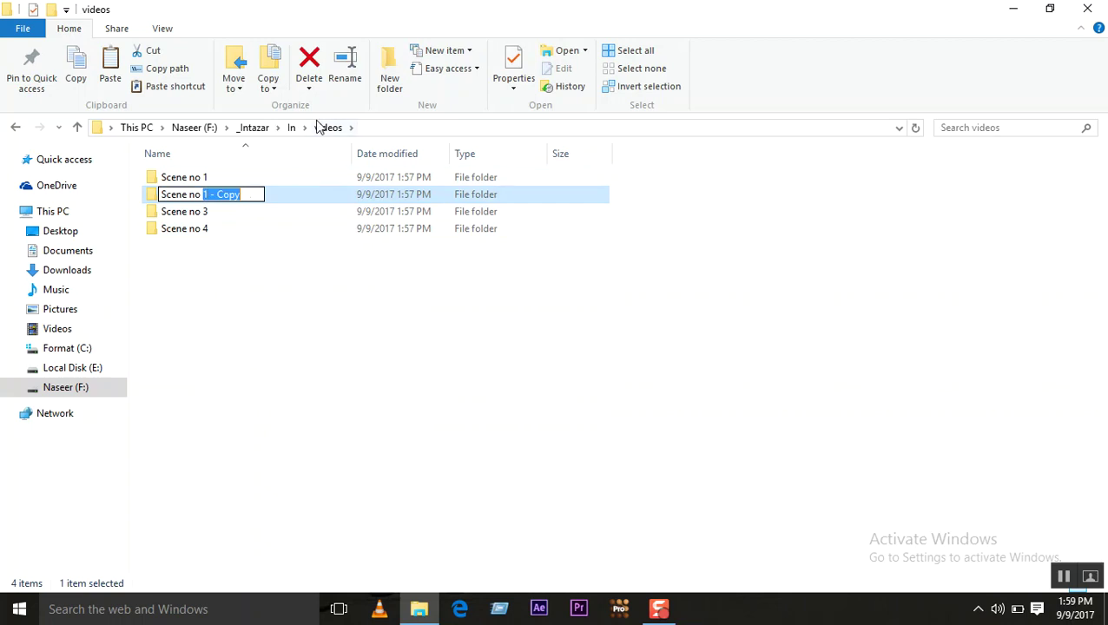
text(2)
click(292, 302)
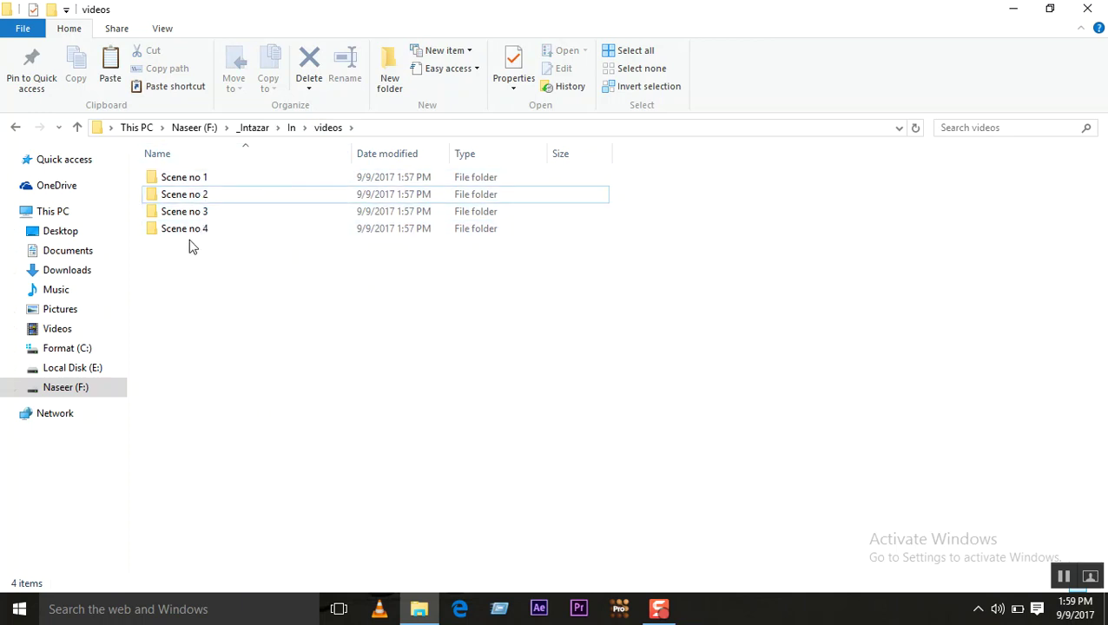
Check the contents of the Scene no 1 folder and return to the videos folder
double_click(179, 178)
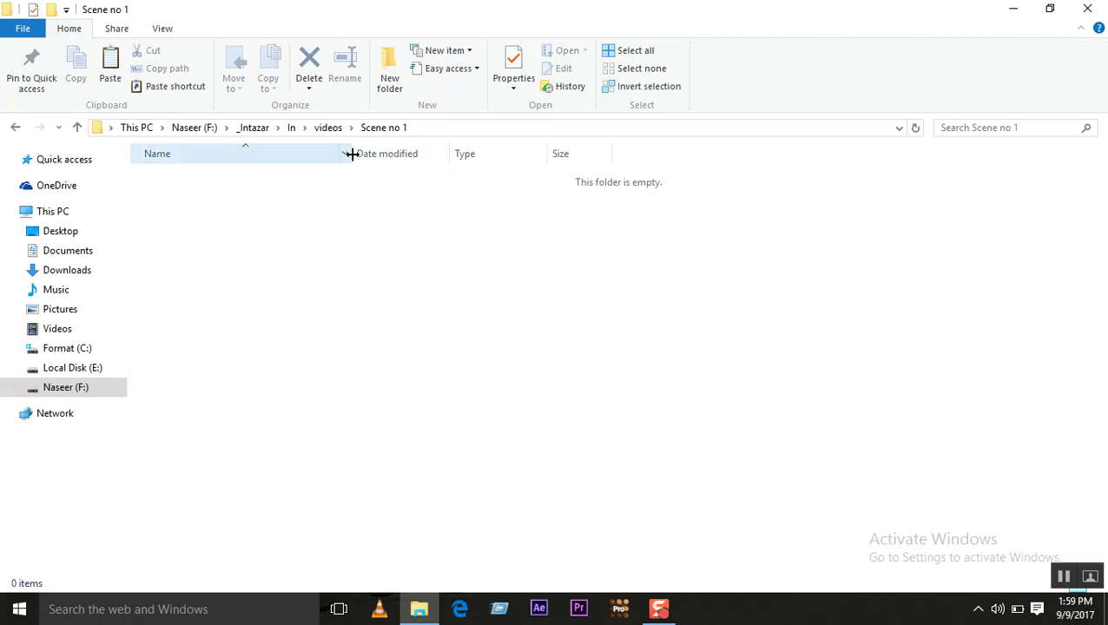
click(77, 127)
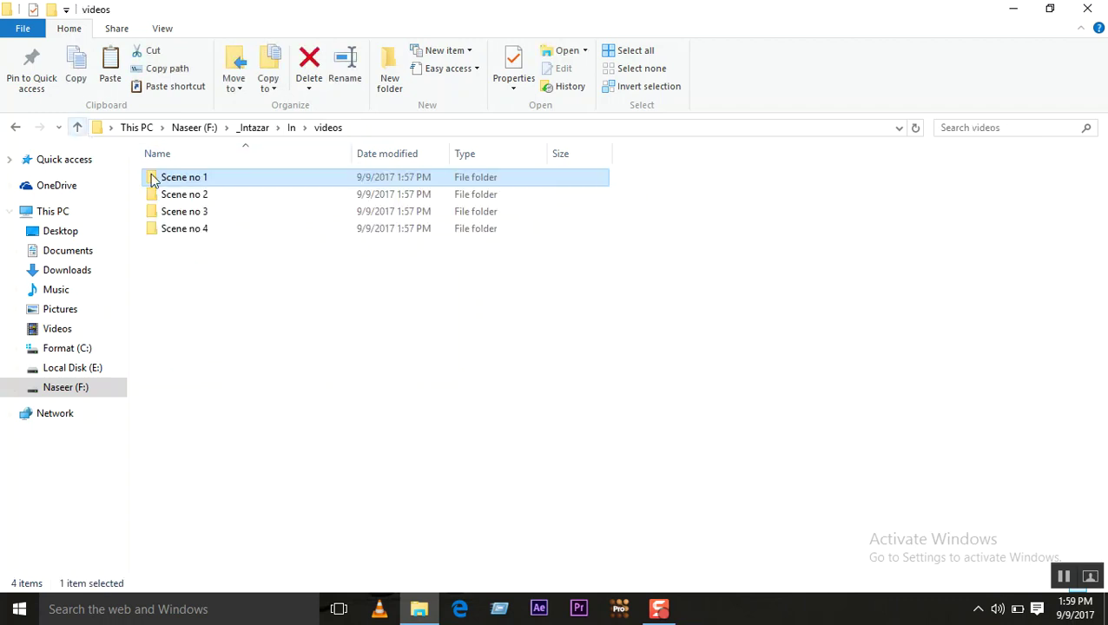
click(197, 199)
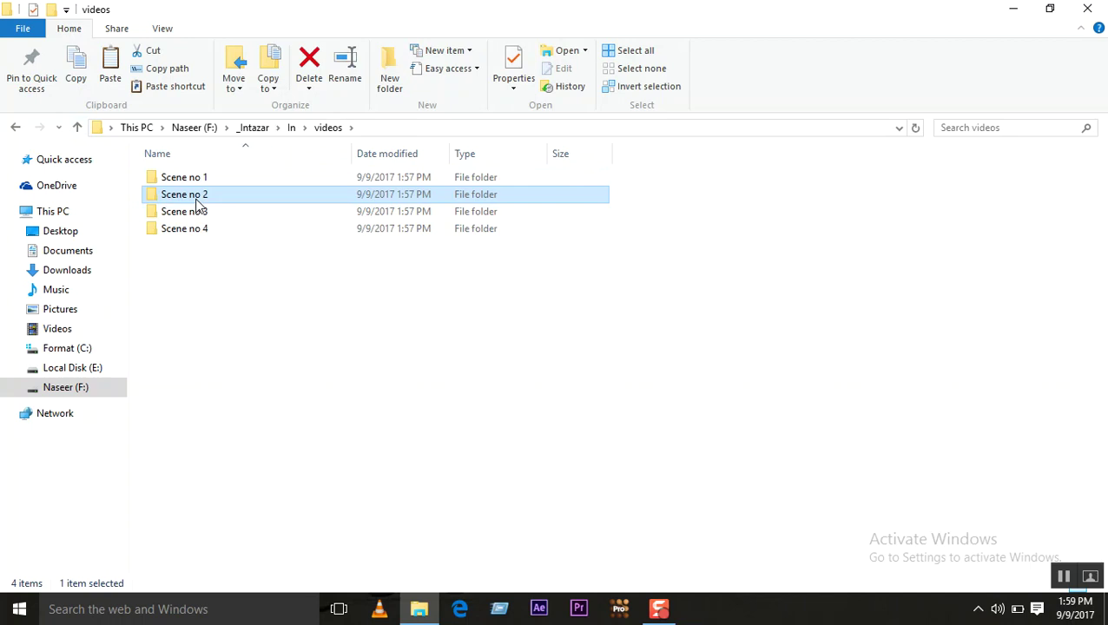
Open the Audio folder inside the In folder and create a subfolder named "dialuges" in it
click(77, 127)
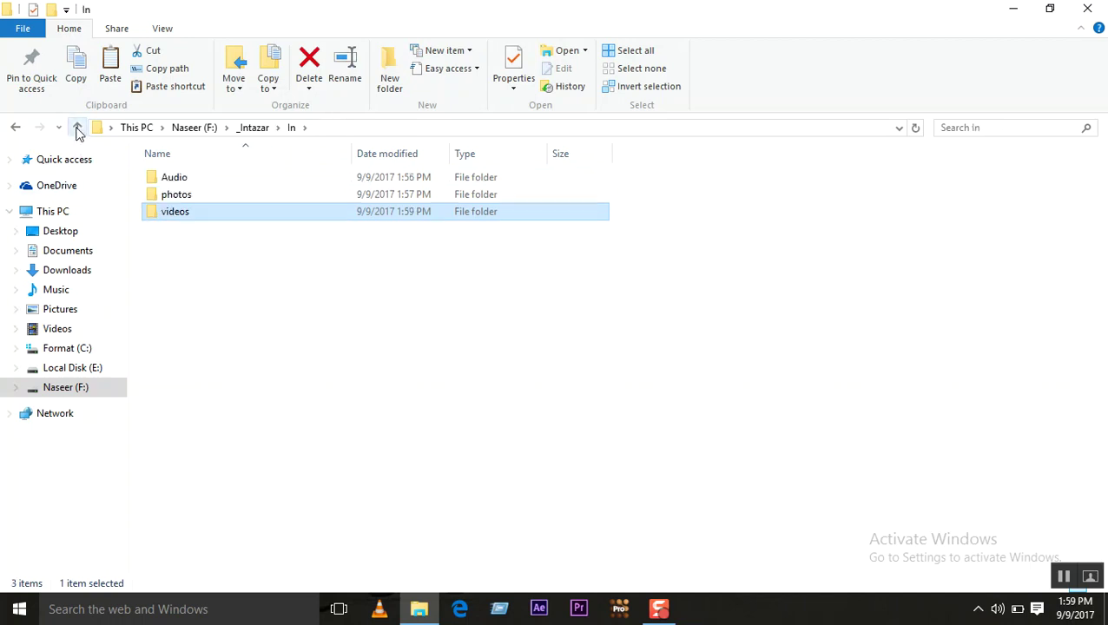
click(193, 257)
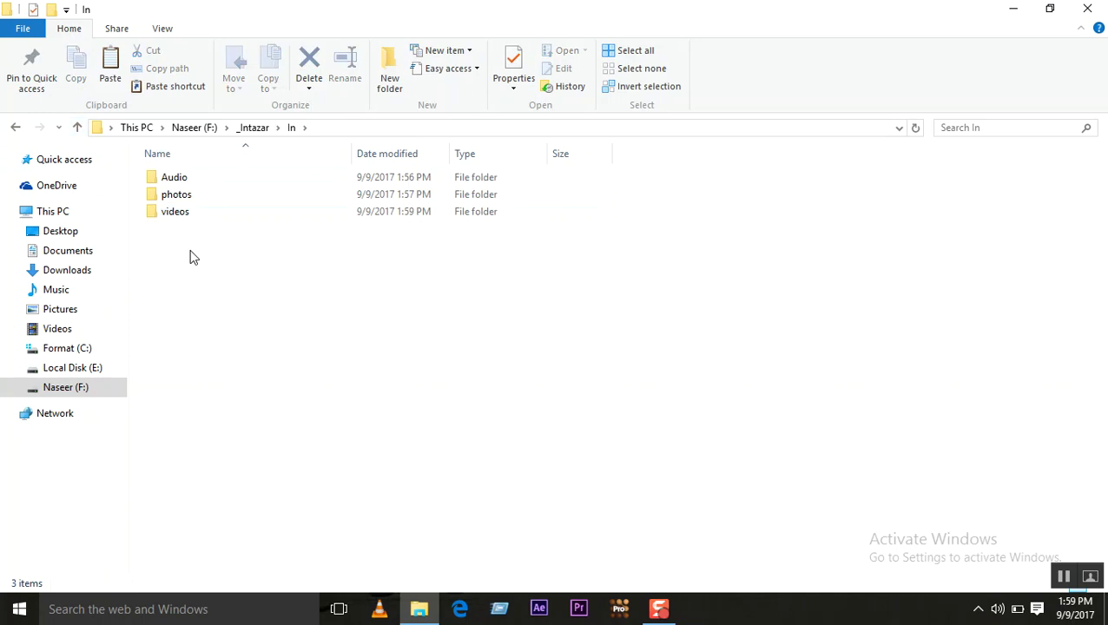
click(183, 182)
double_click(188, 185)
right_click(207, 209)
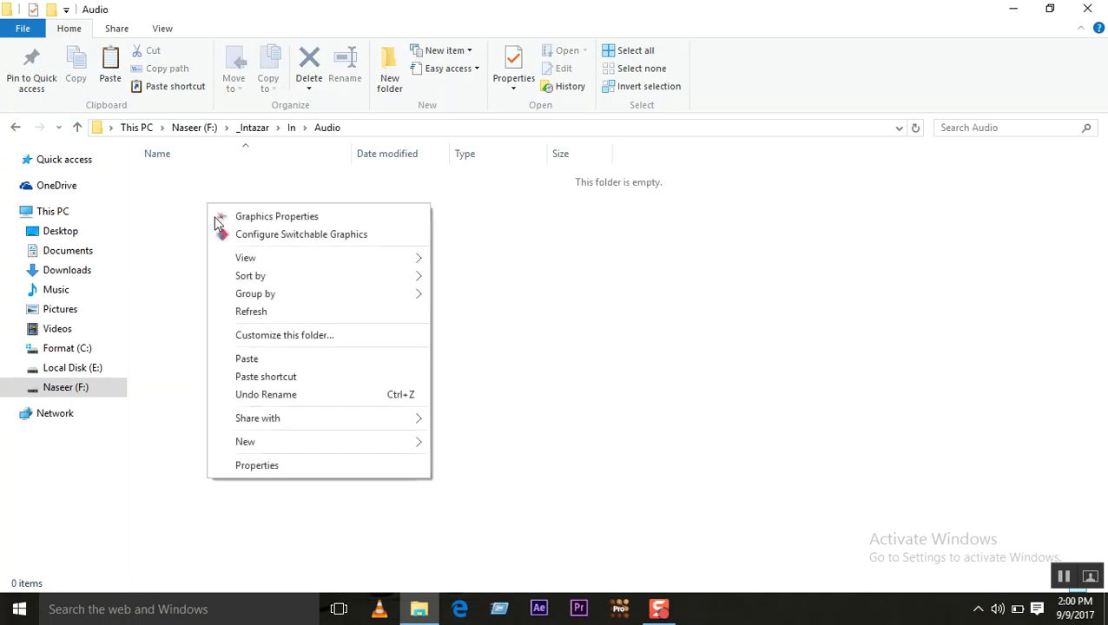
mouse_move(353, 452)
click(434, 443)
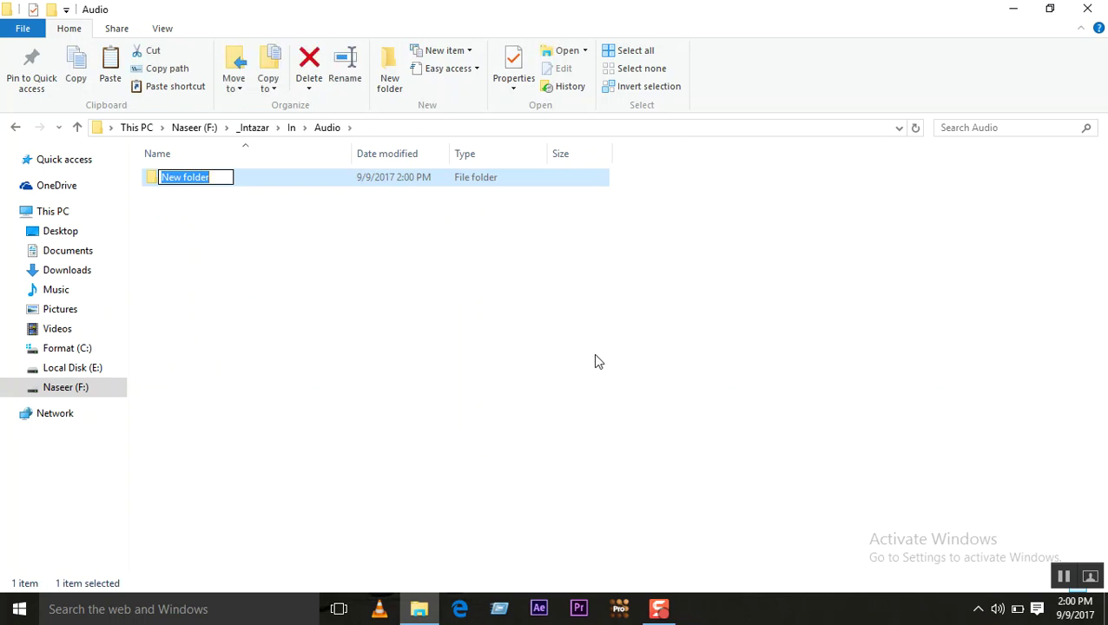
text(dialuges)
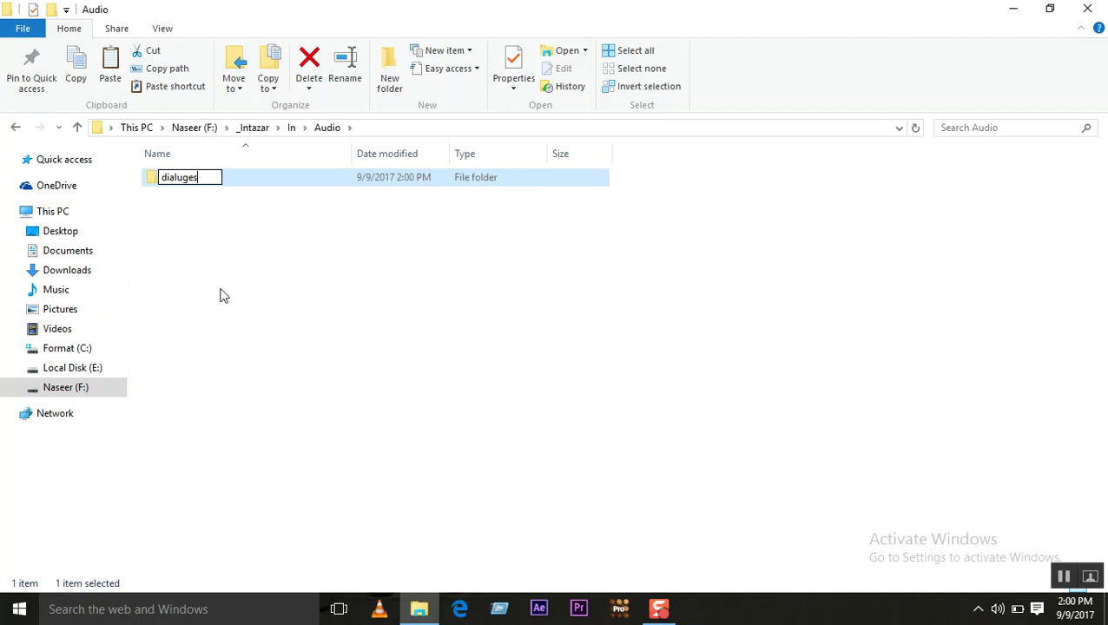
click(221, 293)
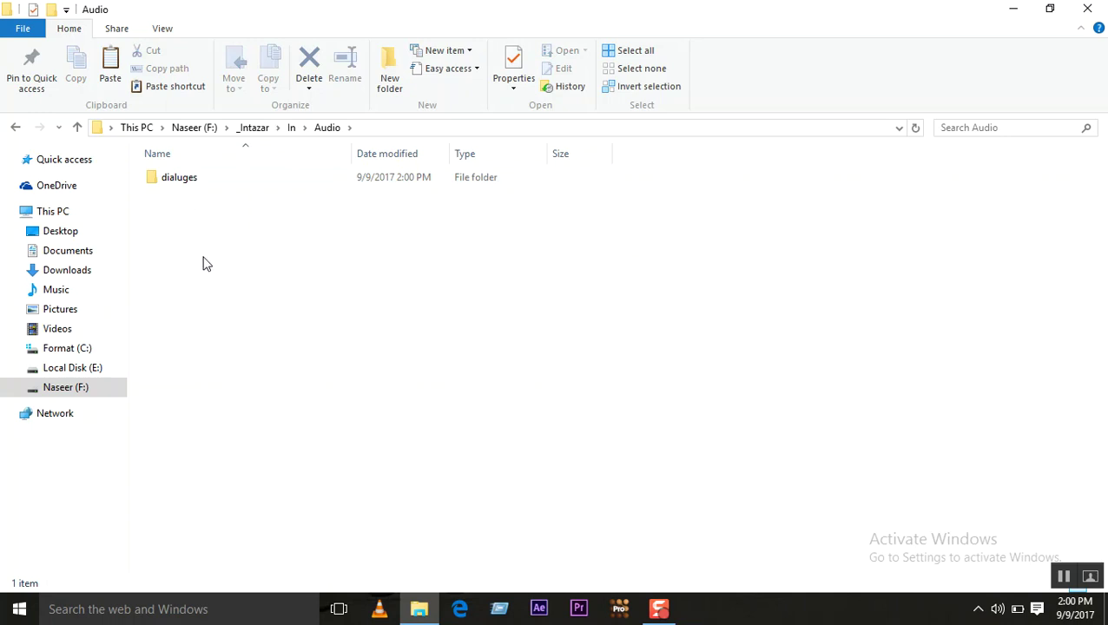
Create a second subfolder named "voice over" inside the Audio folder
right_click(193, 215)
click(178, 226)
right_click(181, 213)
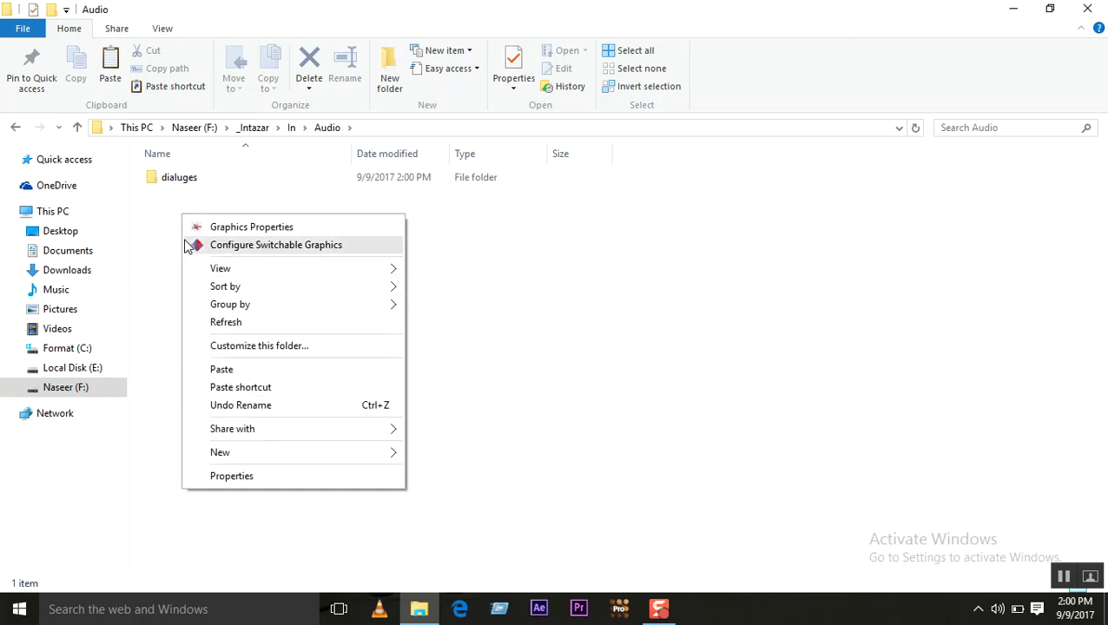
mouse_move(383, 457)
click(438, 454)
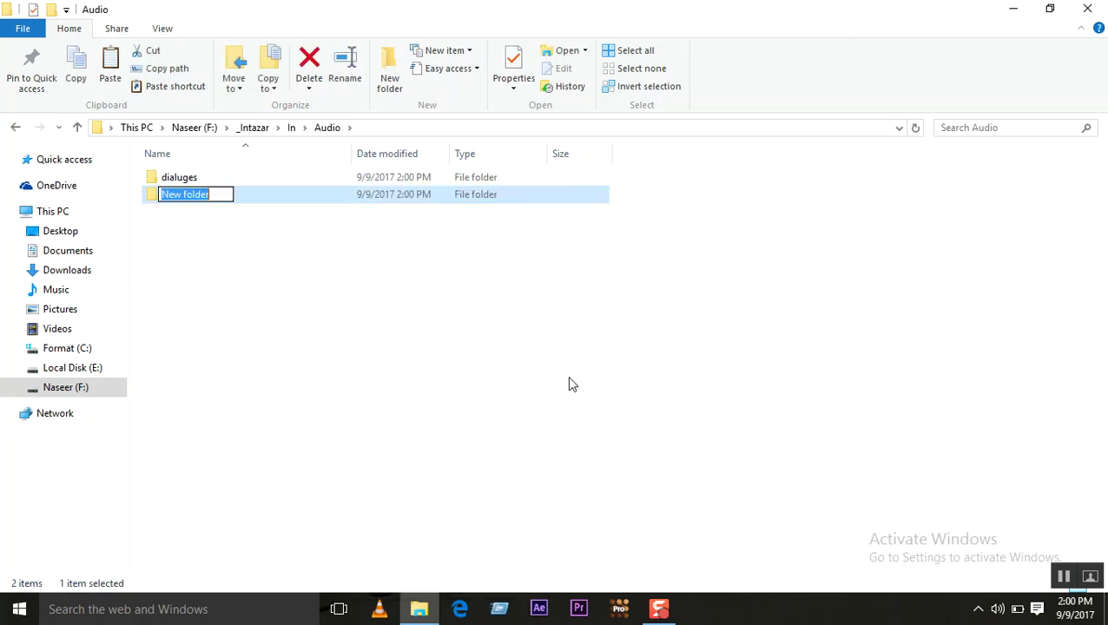
text(voice)
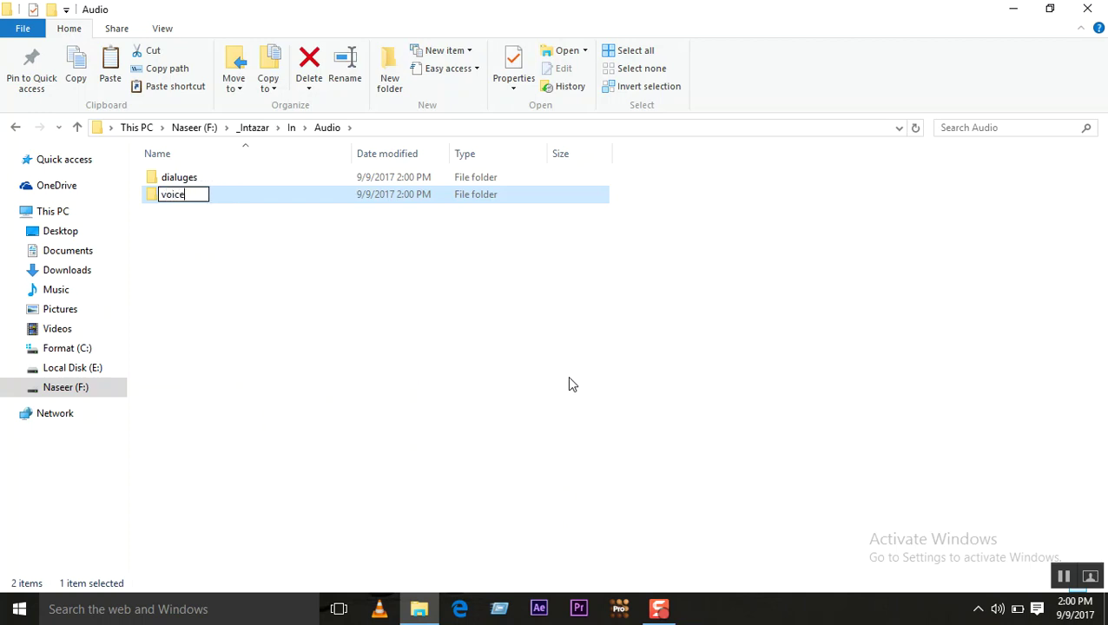
text( over)
click(346, 316)
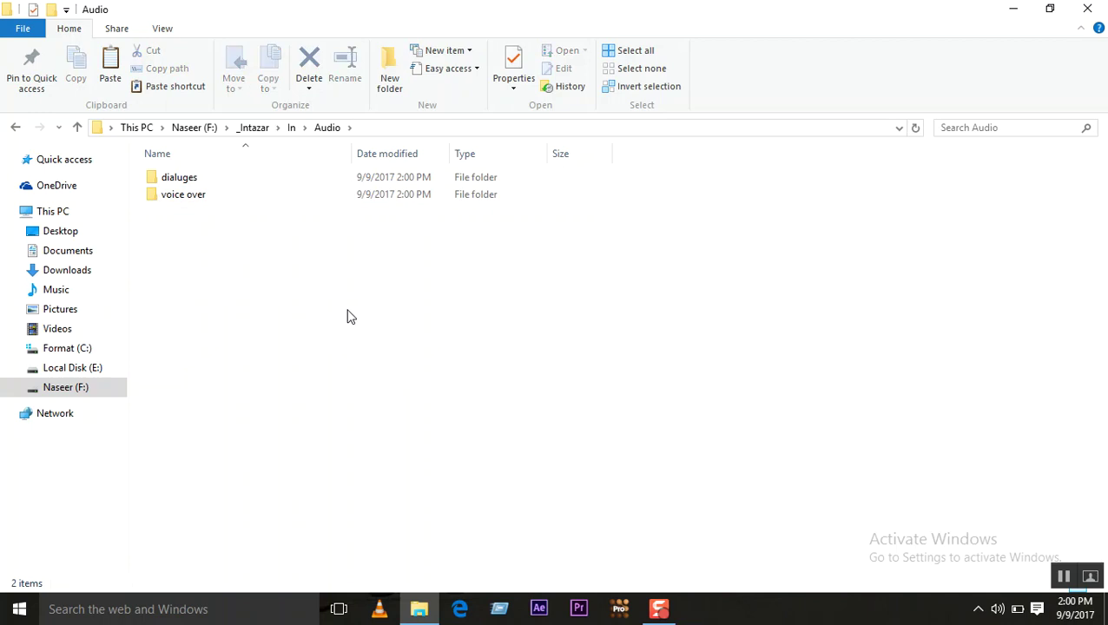
Create another subfolder named "foleys" inside the Audio folder
right_click(293, 327)
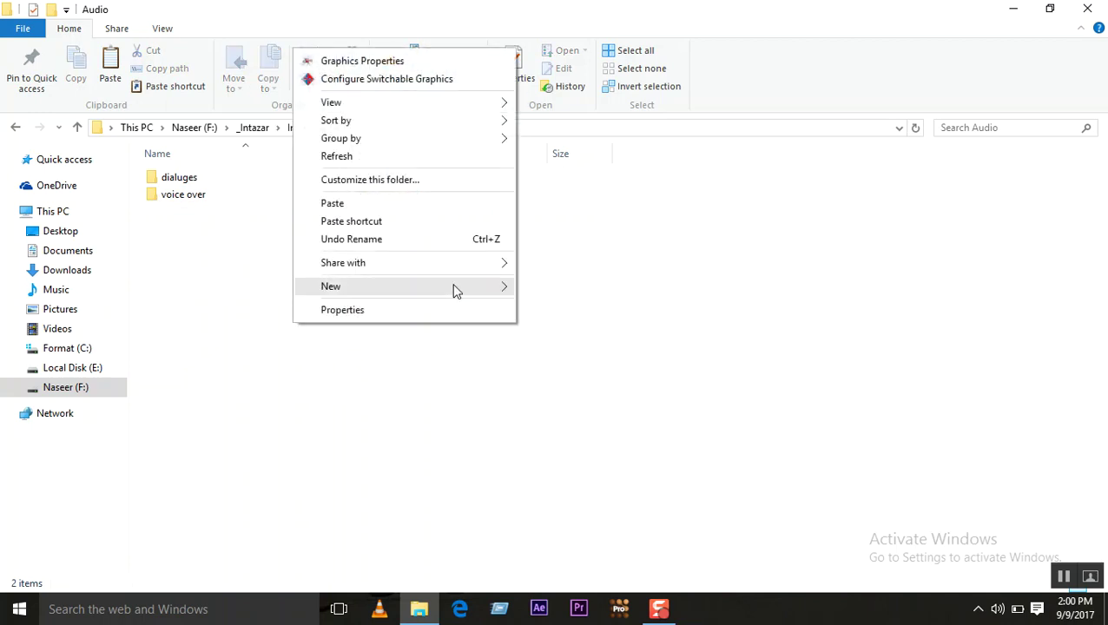
mouse_move(452, 289)
click(552, 286)
text(foleys)
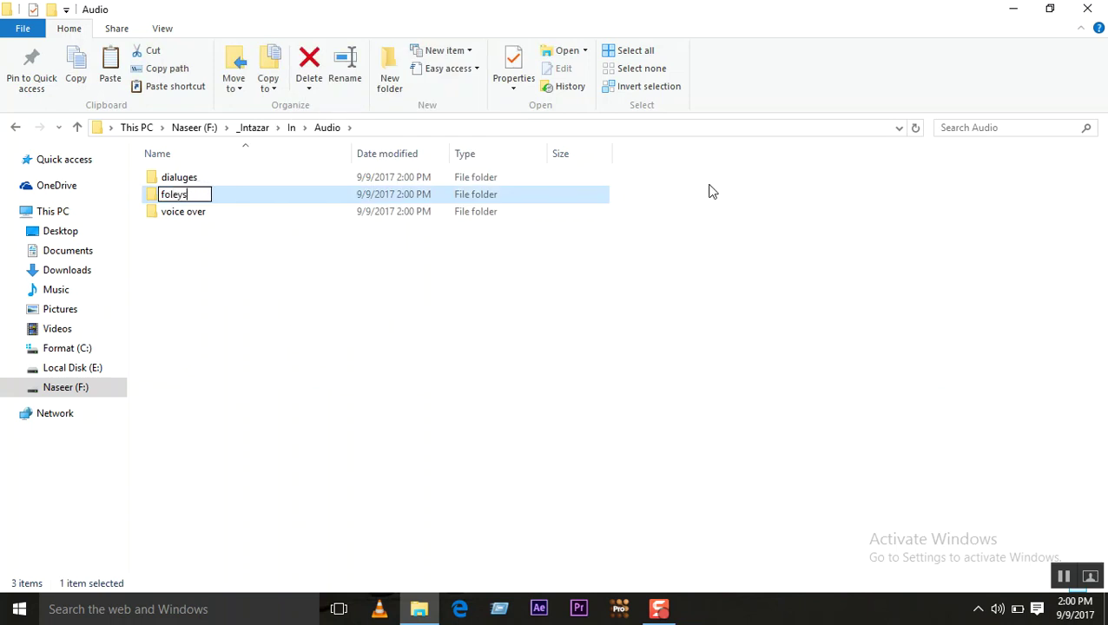
click(276, 374)
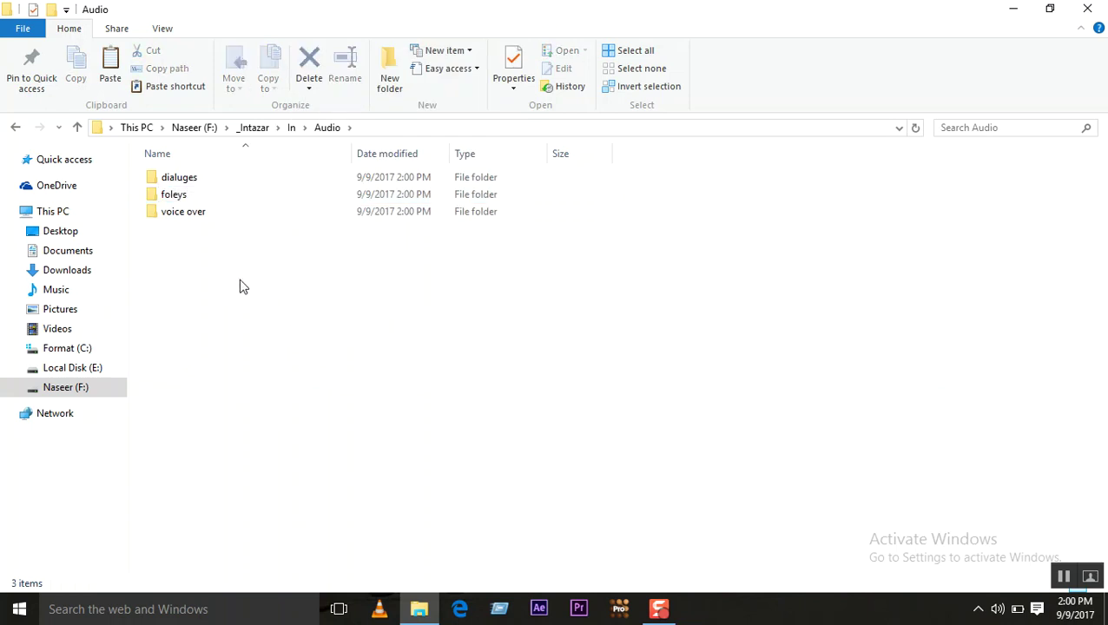
Create a further subfolder named "background" inside the Audio folder
right_click(206, 266)
mouse_move(314, 504)
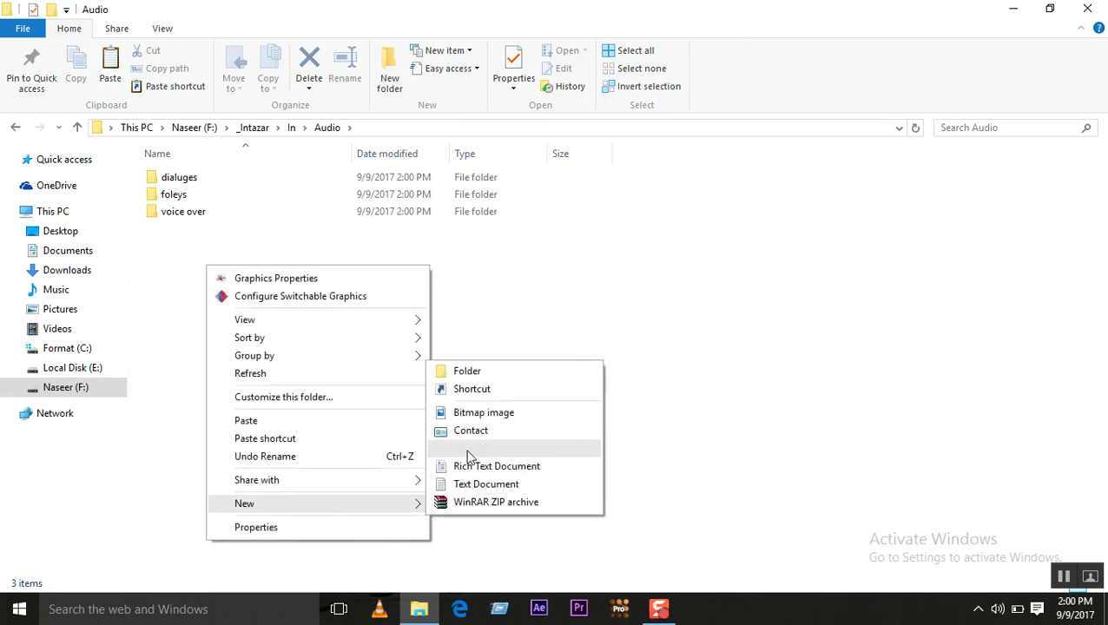
click(465, 373)
text(background)
click(210, 375)
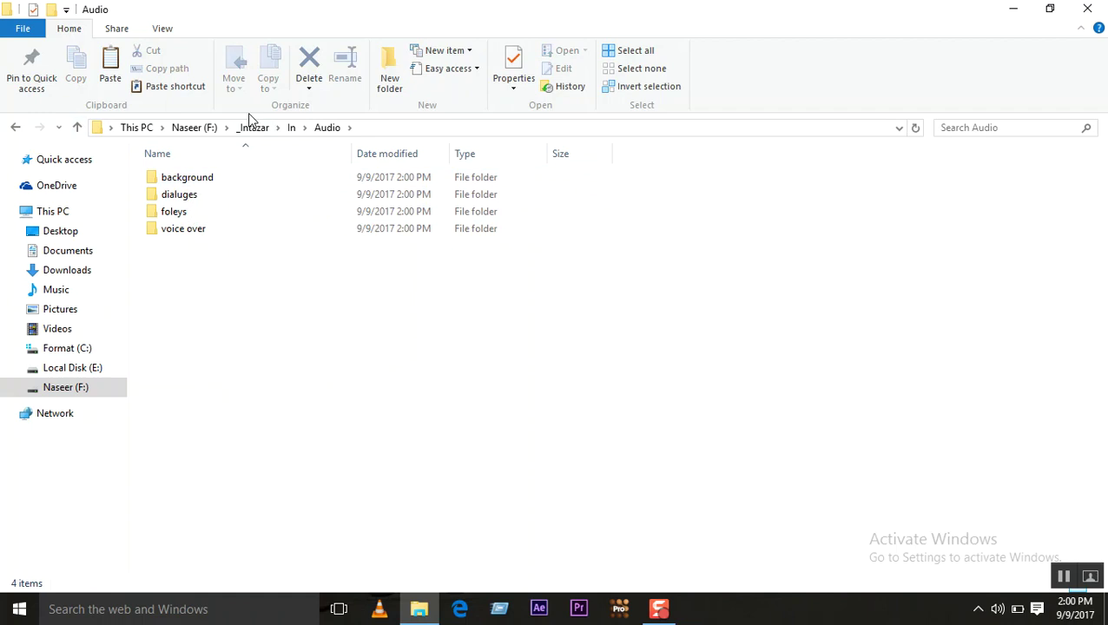
Return to the F: drive root and expand _Intazar, In and videos in the folder tree to review the structure
click(77, 129)
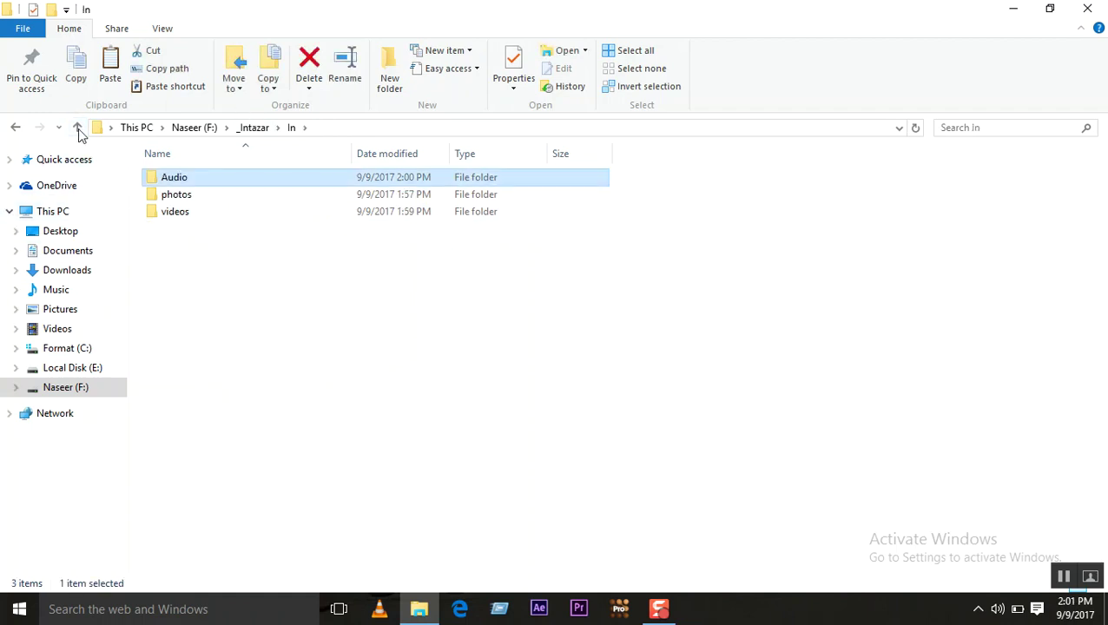
click(77, 128)
click(78, 128)
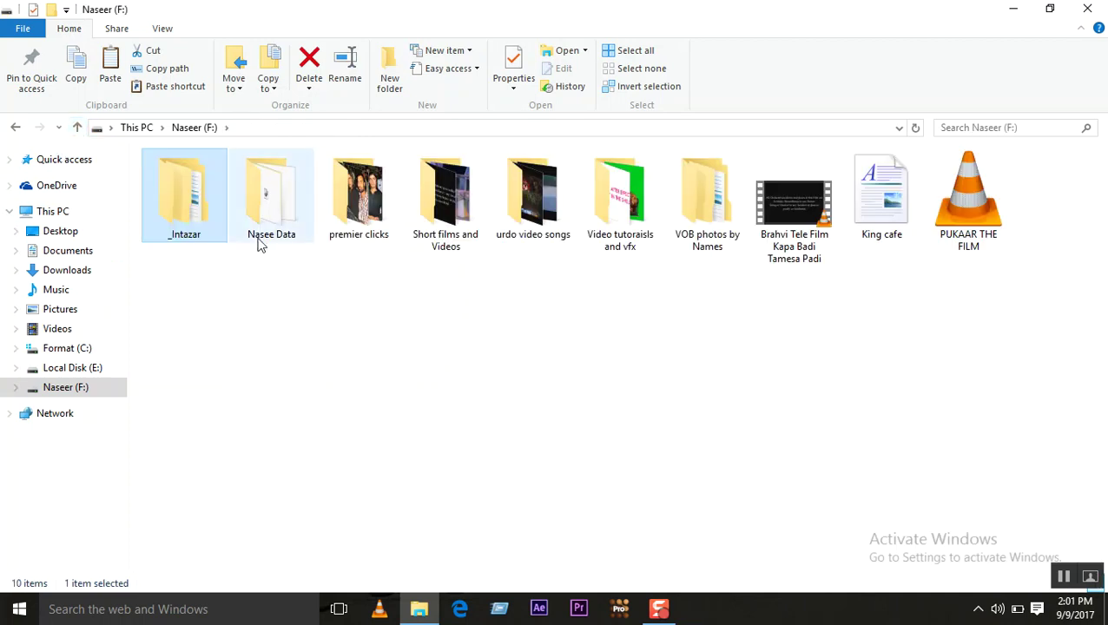
drag(188, 205, 19, 389)
click(19, 389)
click(16, 388)
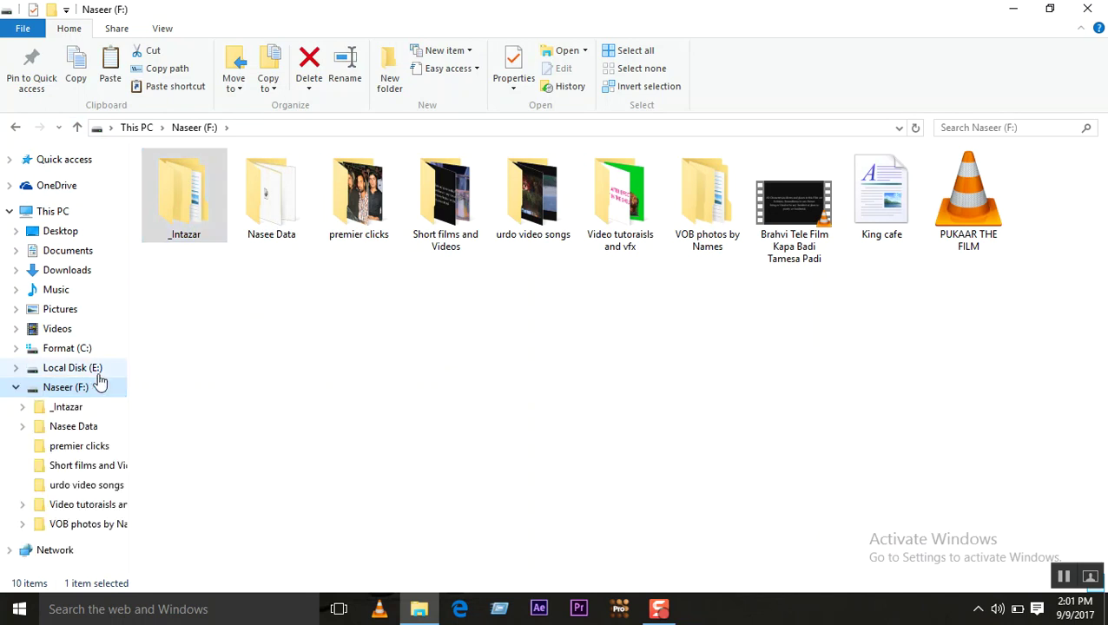
click(21, 406)
scroll(117, 355, down, 2)
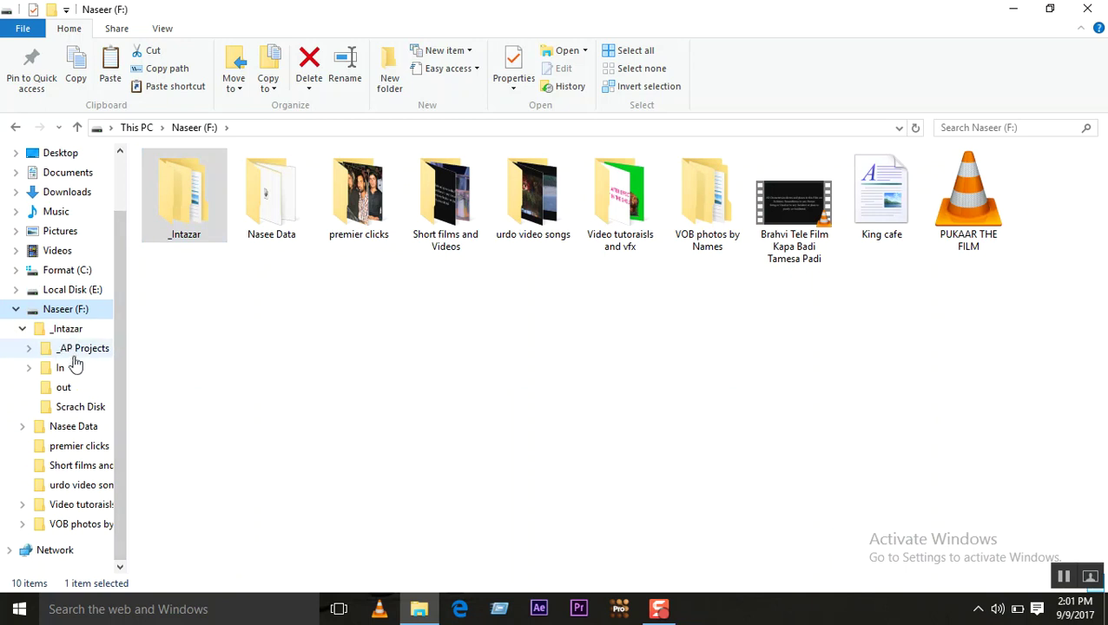
click(29, 368)
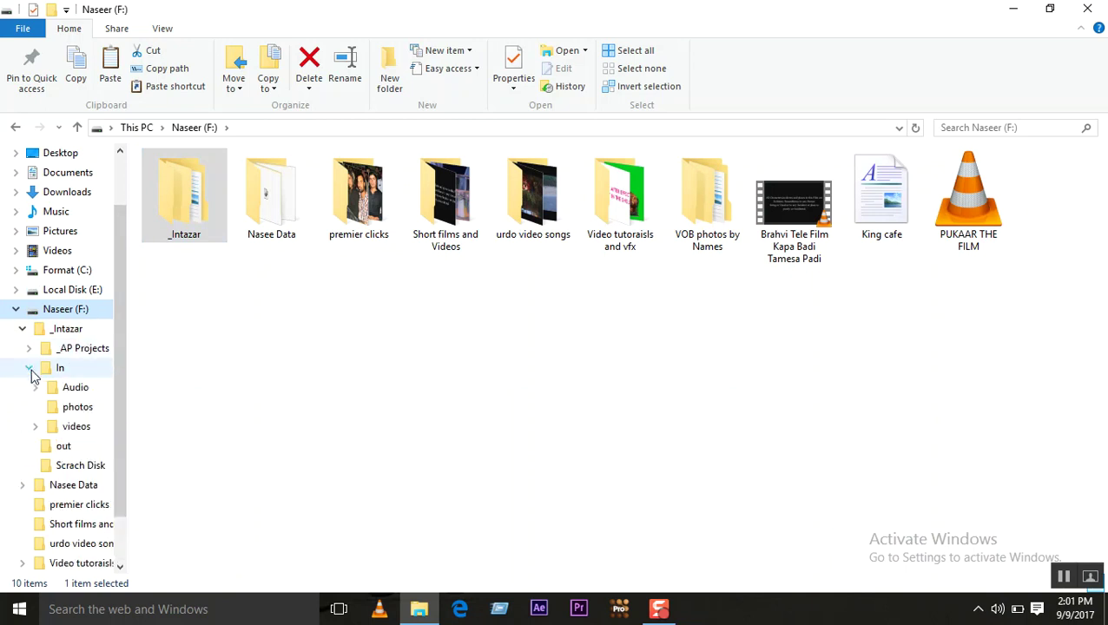
click(36, 426)
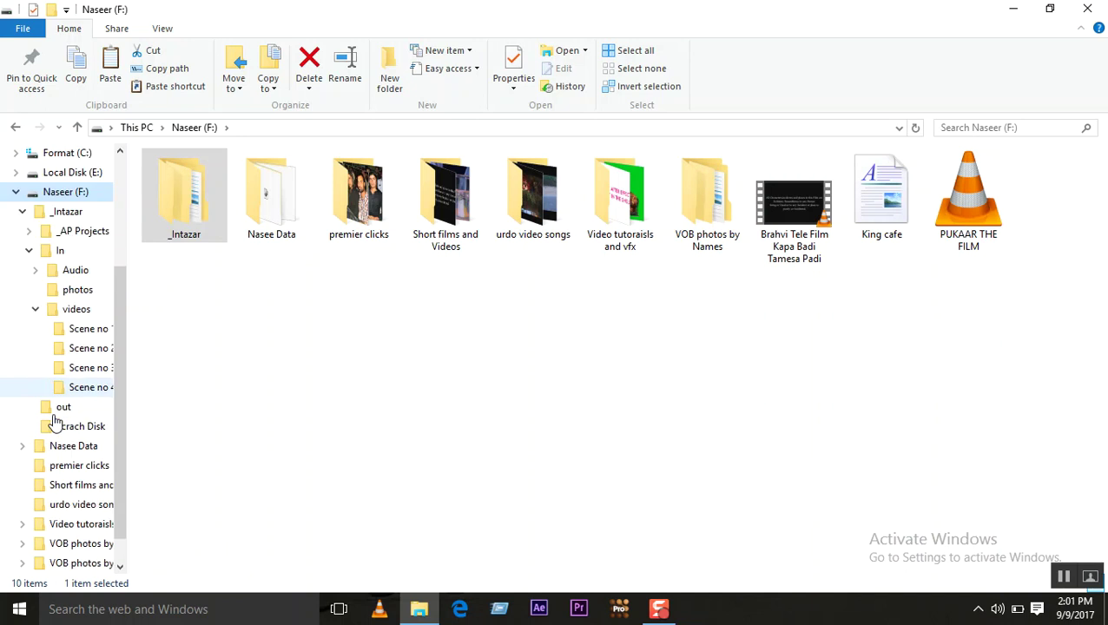
click(208, 347)
Open the In folder inside _Intazar to review its Audio, photos and videos subfolders
double_click(186, 200)
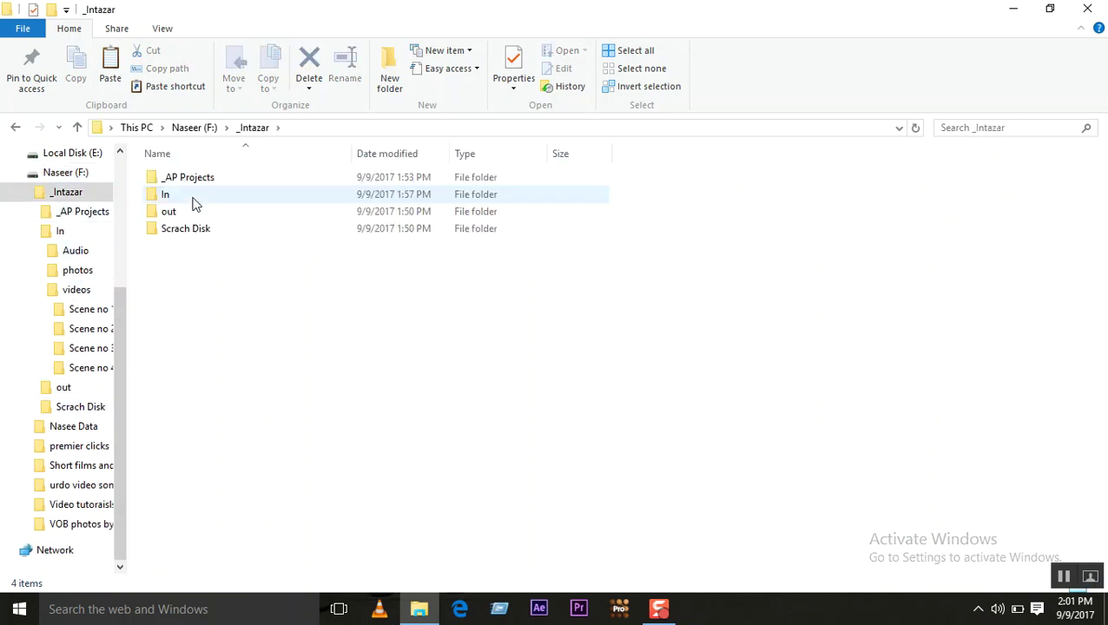
double_click(161, 198)
click(171, 213)
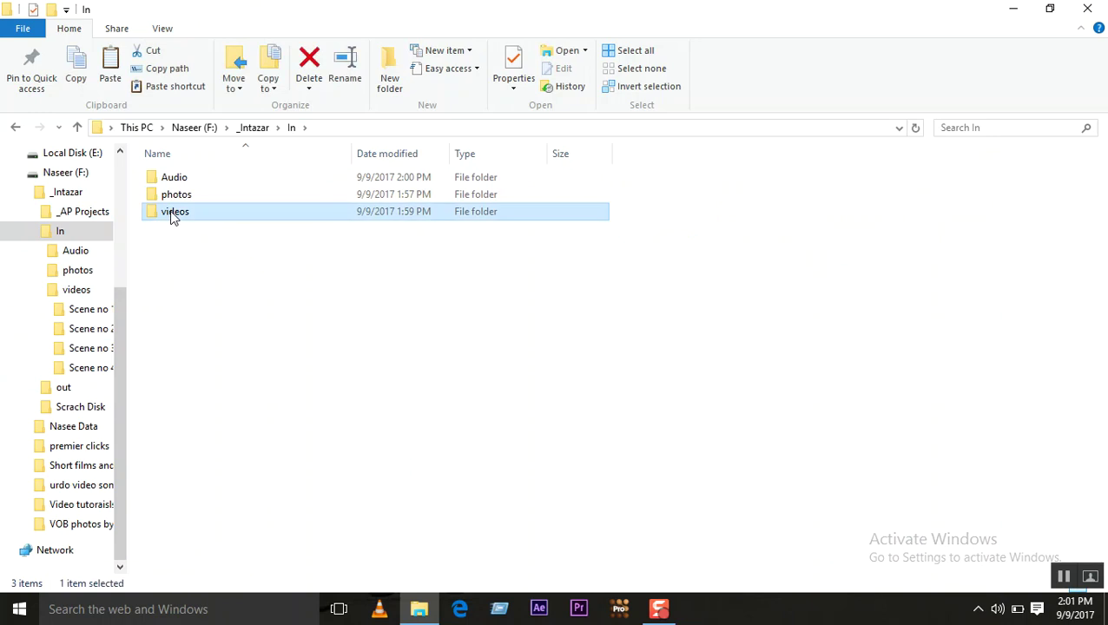
Leave the _Intazar project folders and open the Local Disk (E:) drive
click(77, 128)
click(77, 128)
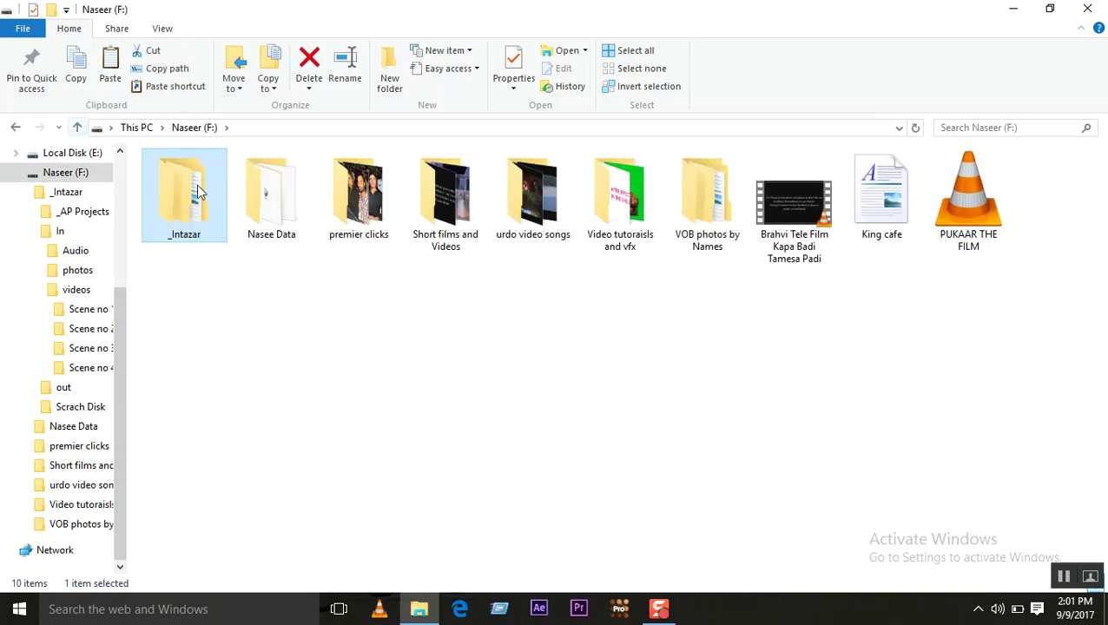
click(77, 128)
double_click(385, 313)
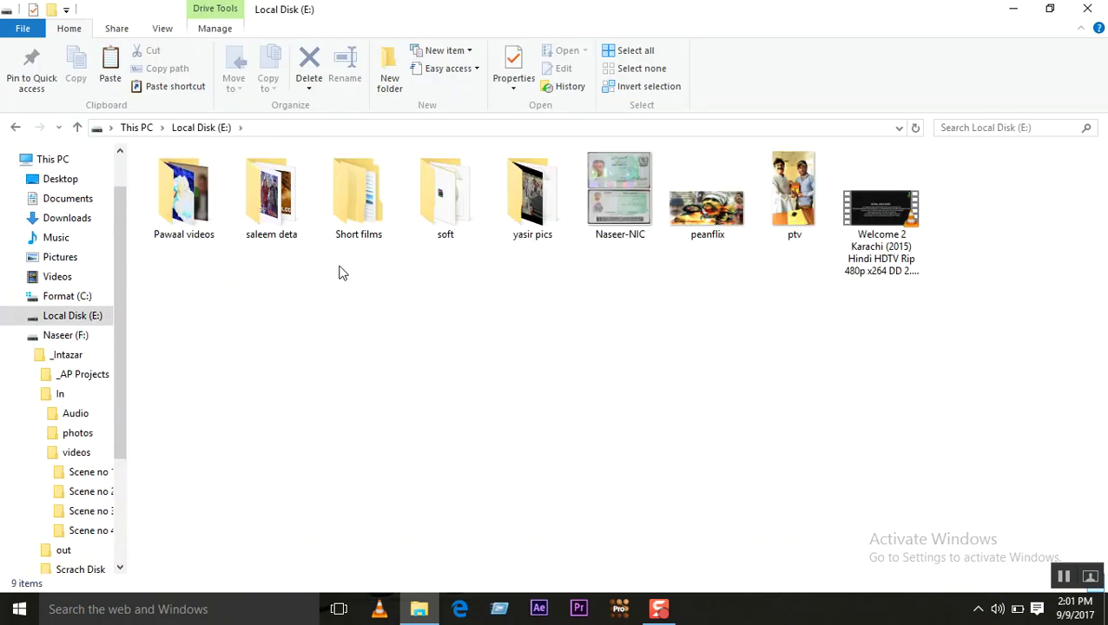
Open the Videos folder under Short films > SHORT FILM INTAZAR > In and look over its scene folders
double_click(362, 208)
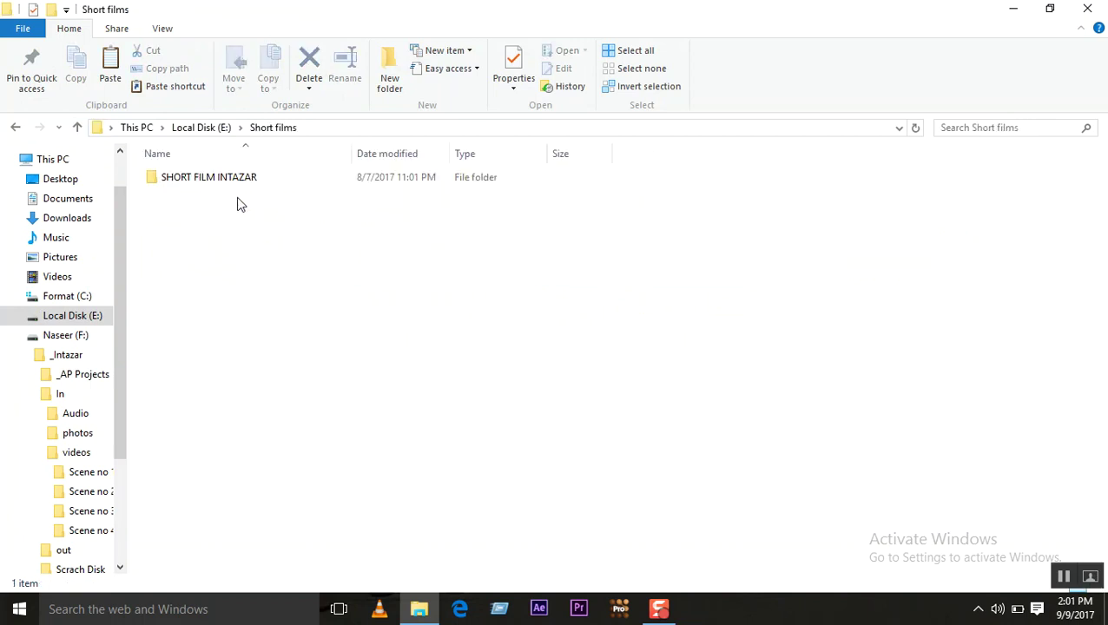
click(191, 185)
double_click(191, 185)
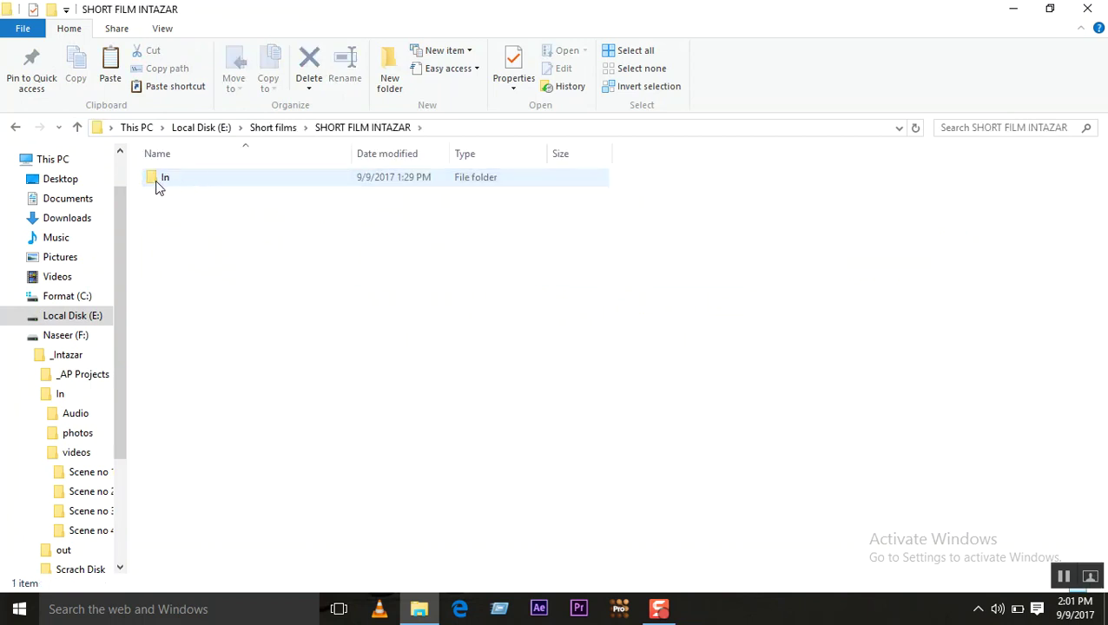
double_click(157, 182)
double_click(176, 213)
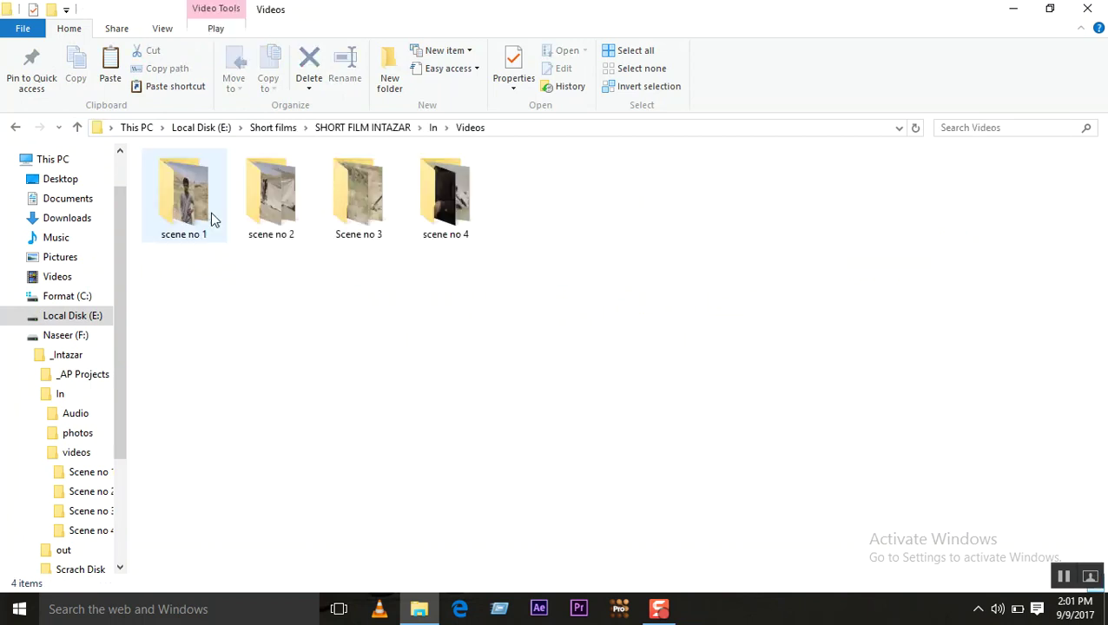
click(221, 211)
key(Right)
key(Right)
key(Right)
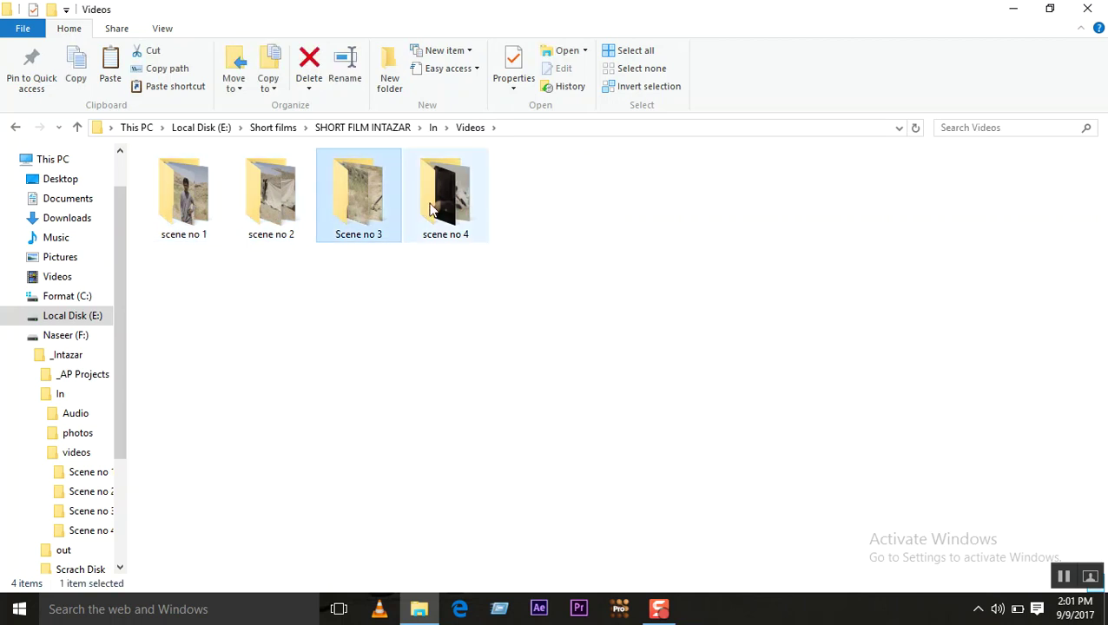
Inspect the clips inside the scene no 1, scene no 2 and Scene no 3 folders, returning to Videos after each
click(203, 201)
double_click(203, 201)
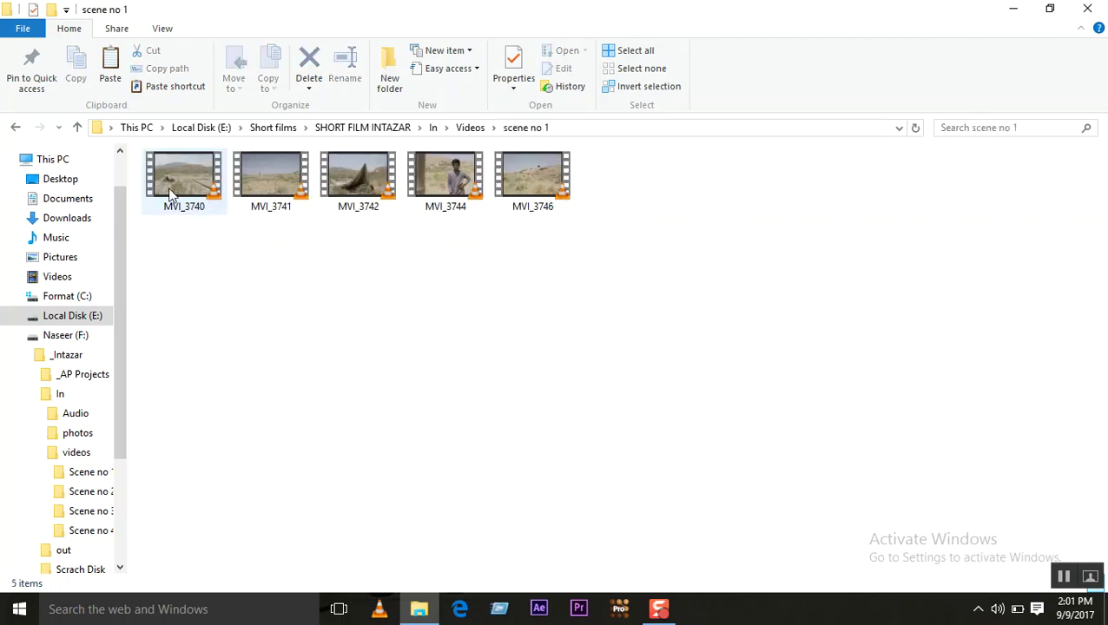
click(77, 128)
double_click(274, 191)
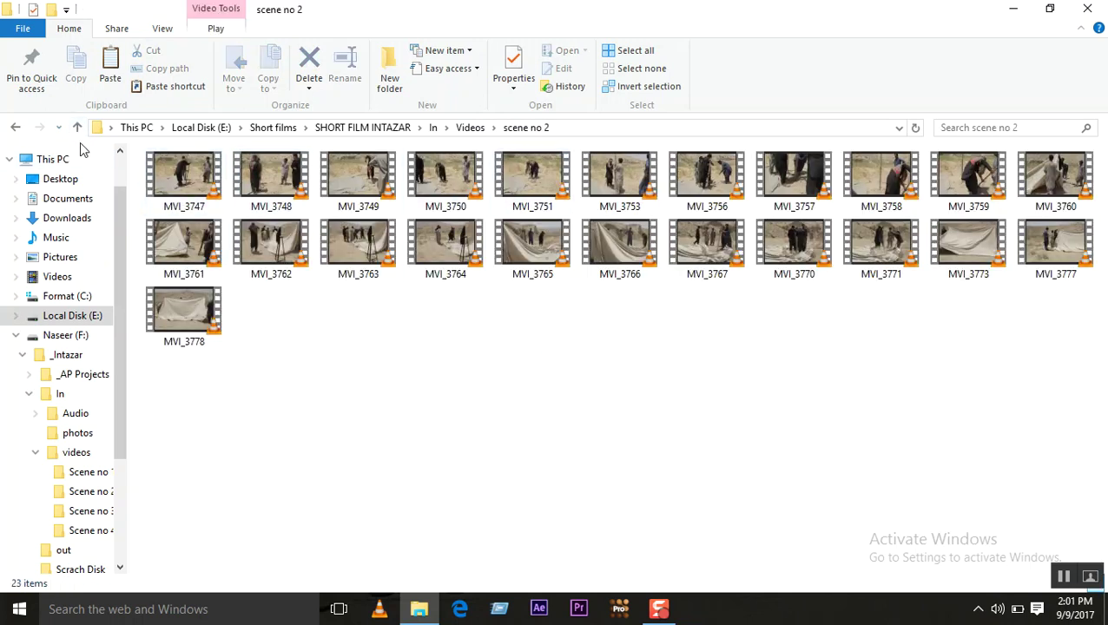
click(77, 129)
double_click(356, 196)
click(77, 127)
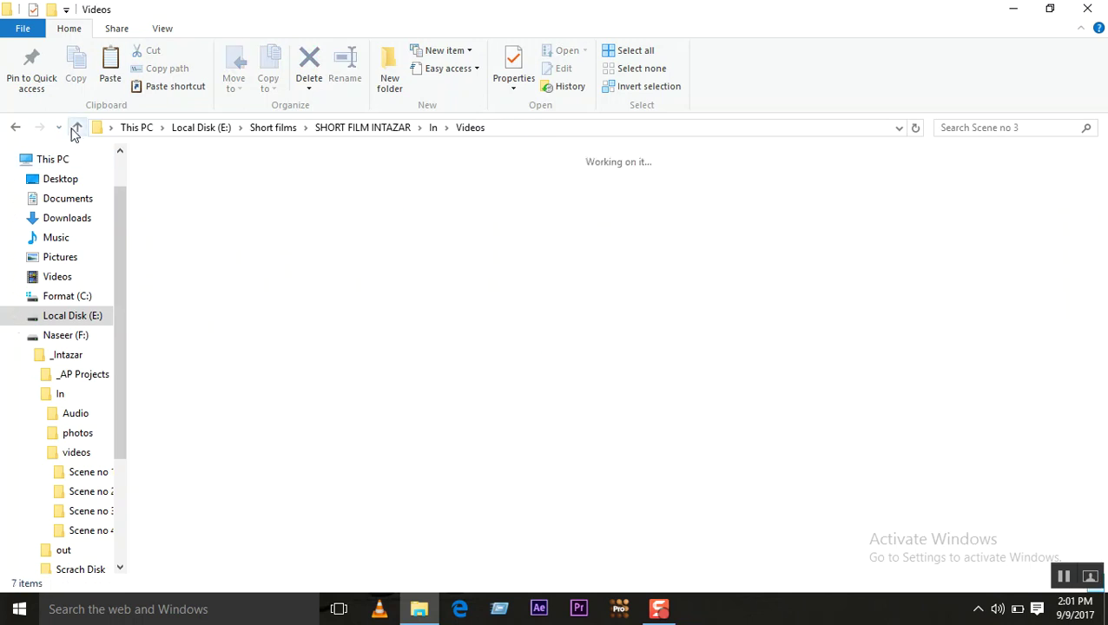
Go back up to the short film's In folder and close the file window to return to the desktop
click(77, 128)
click(176, 236)
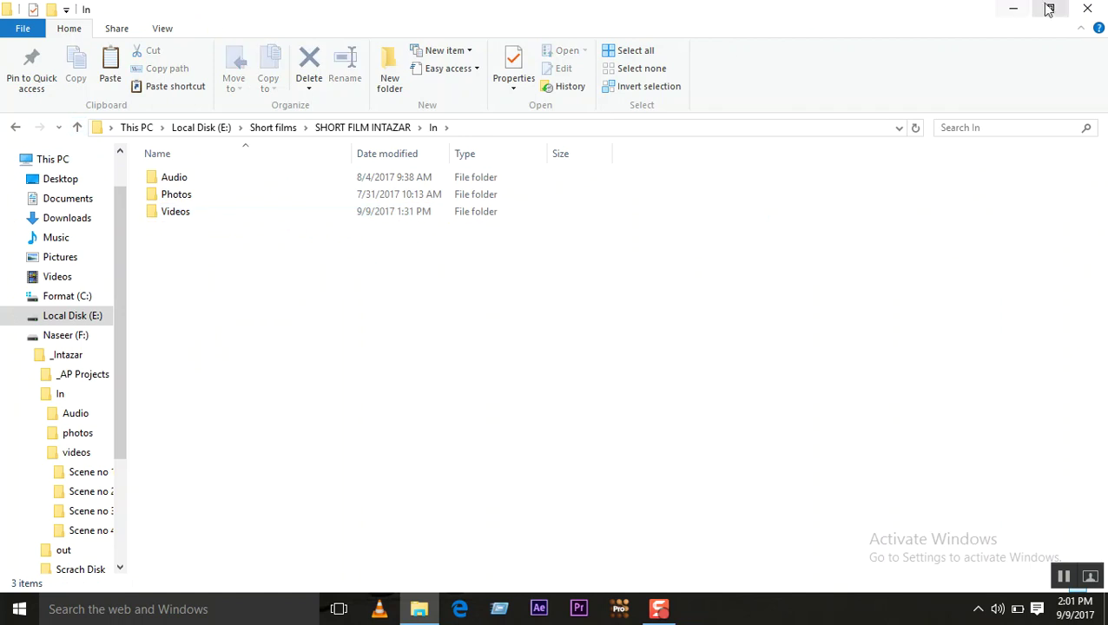
click(1087, 8)
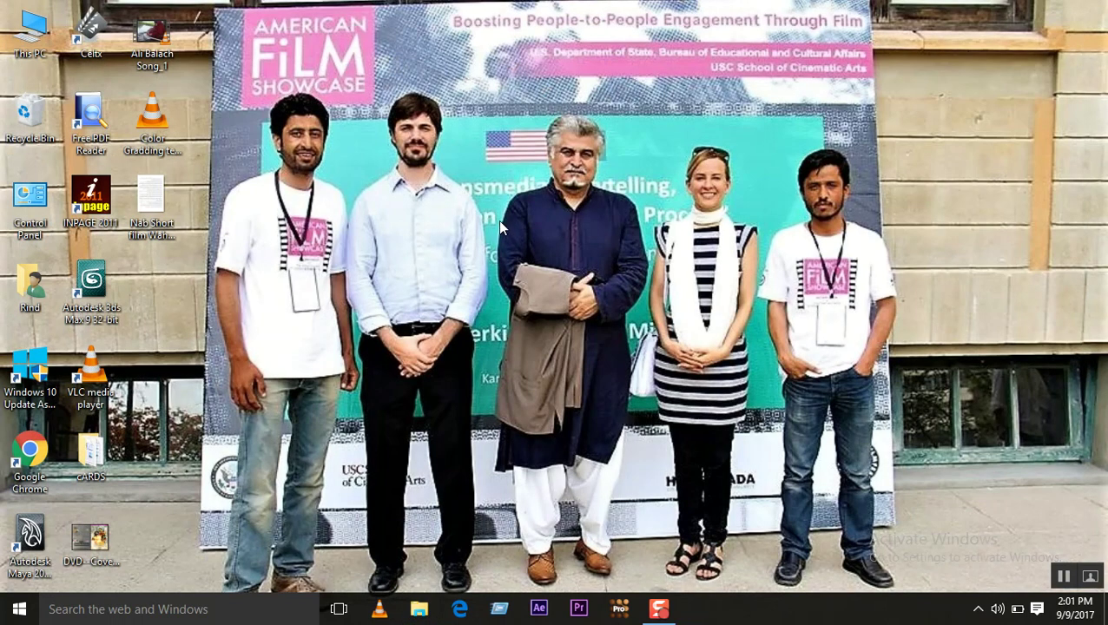